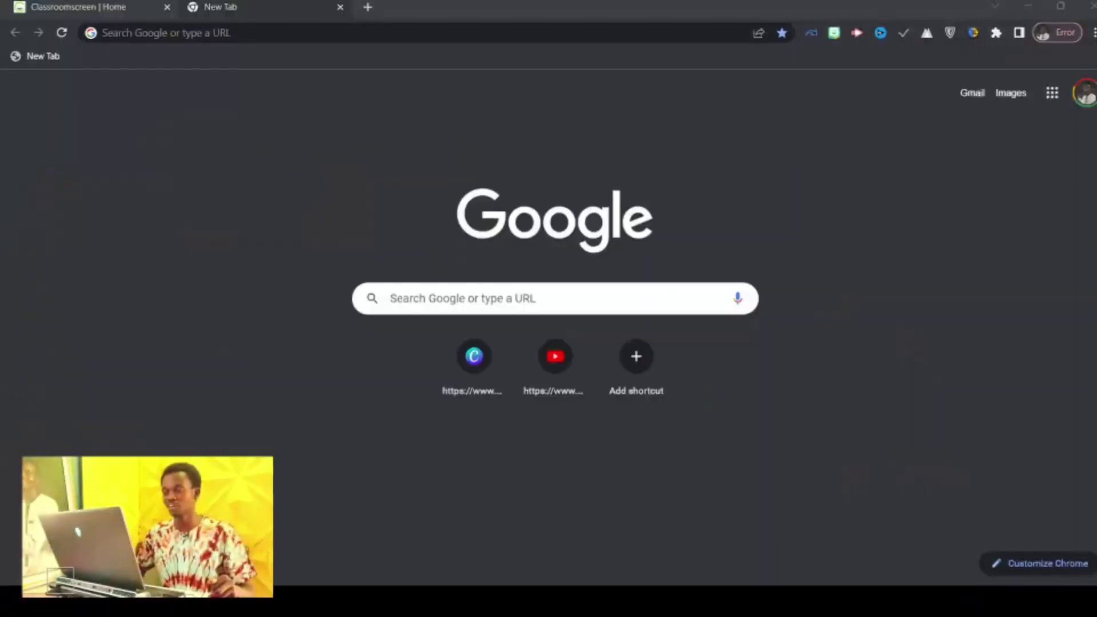
- Load classroomscreen.com in the new Chrome tab from the autocompleted address
click(102, 33)
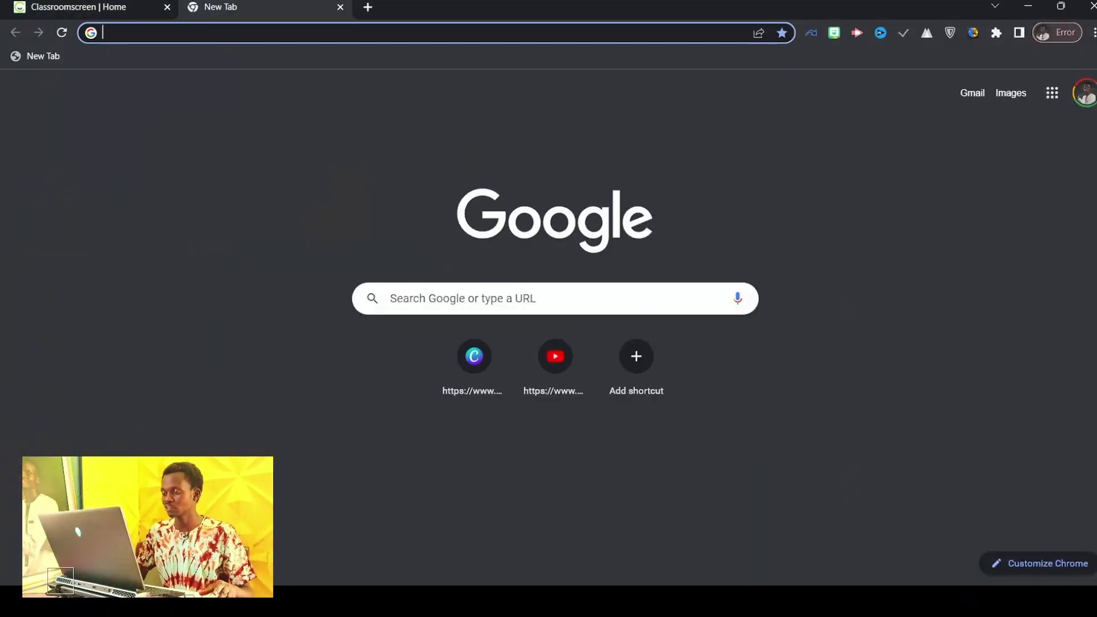
click(453, 302)
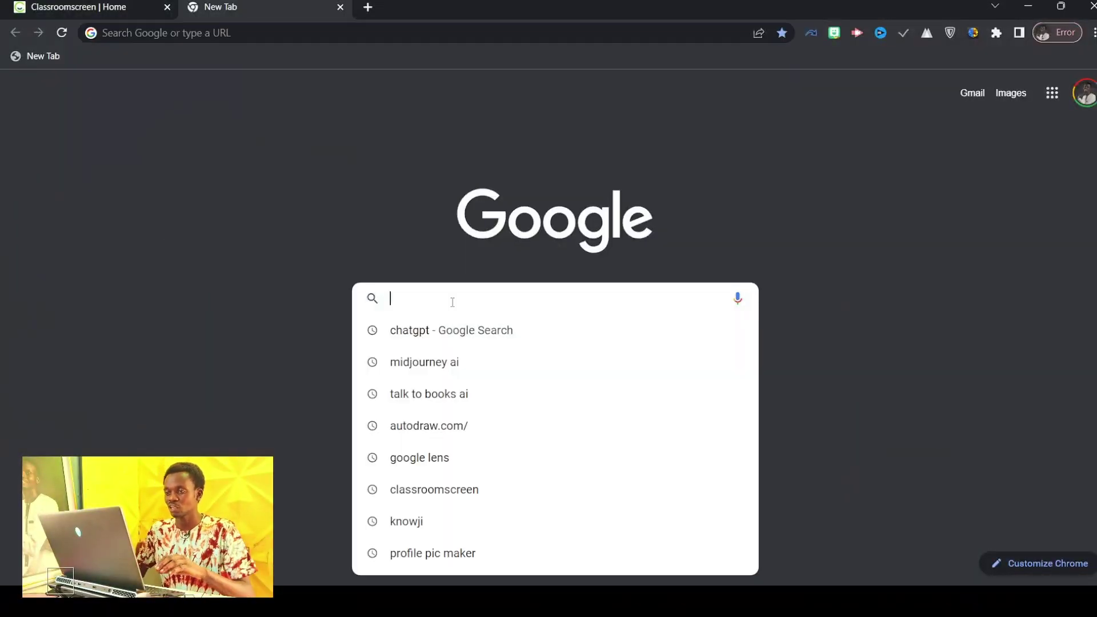
click(262, 32)
text(scree)
drag(255, 34, 65, 39)
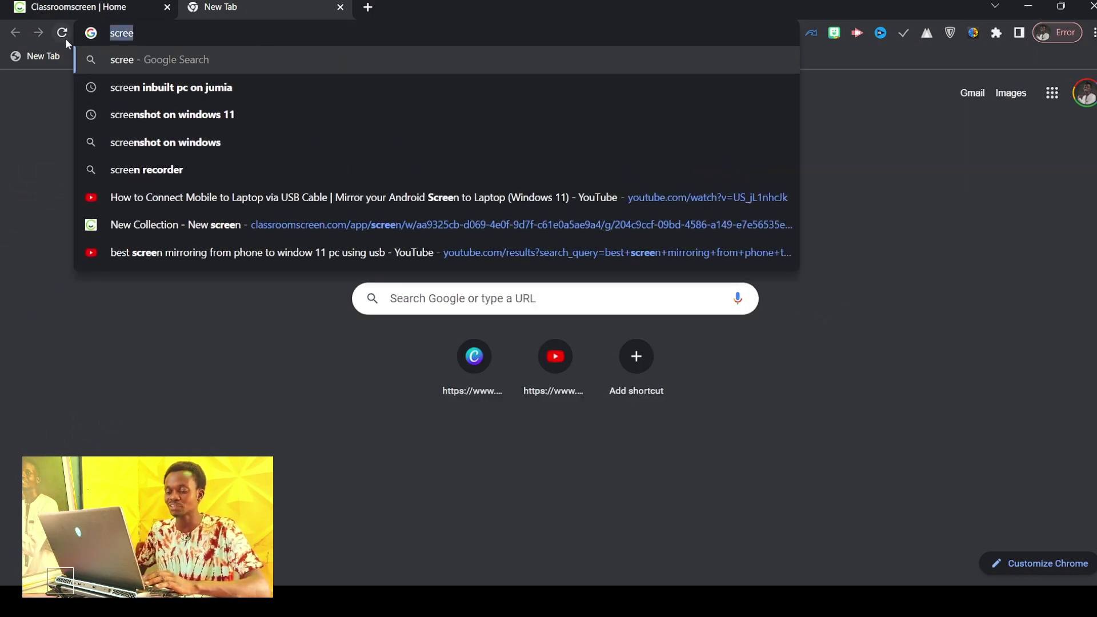
text(classroom)
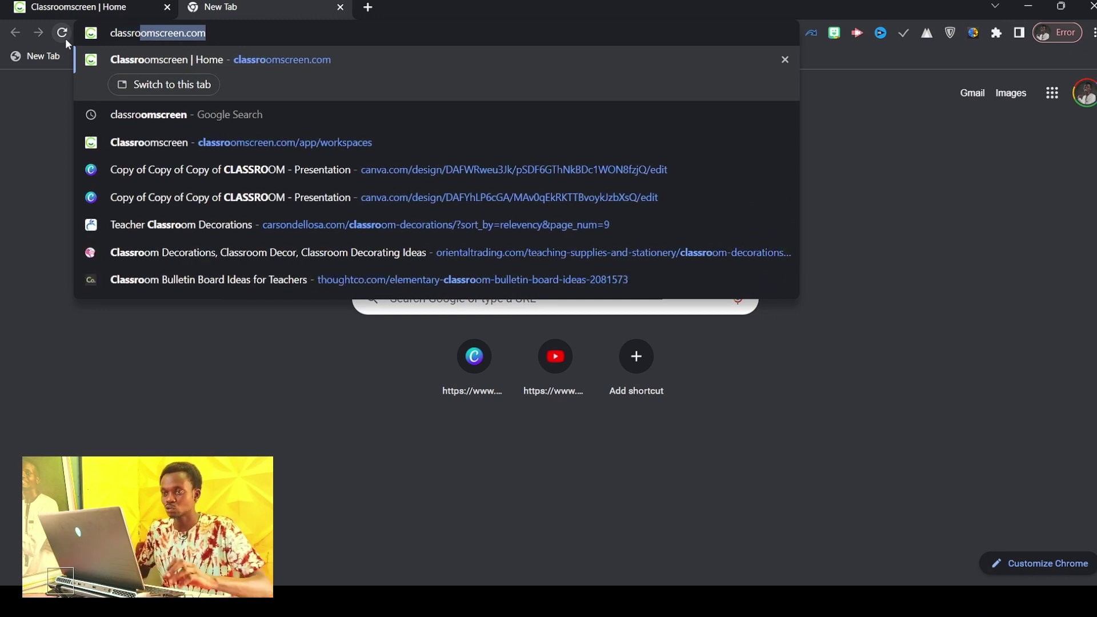
key(Return)
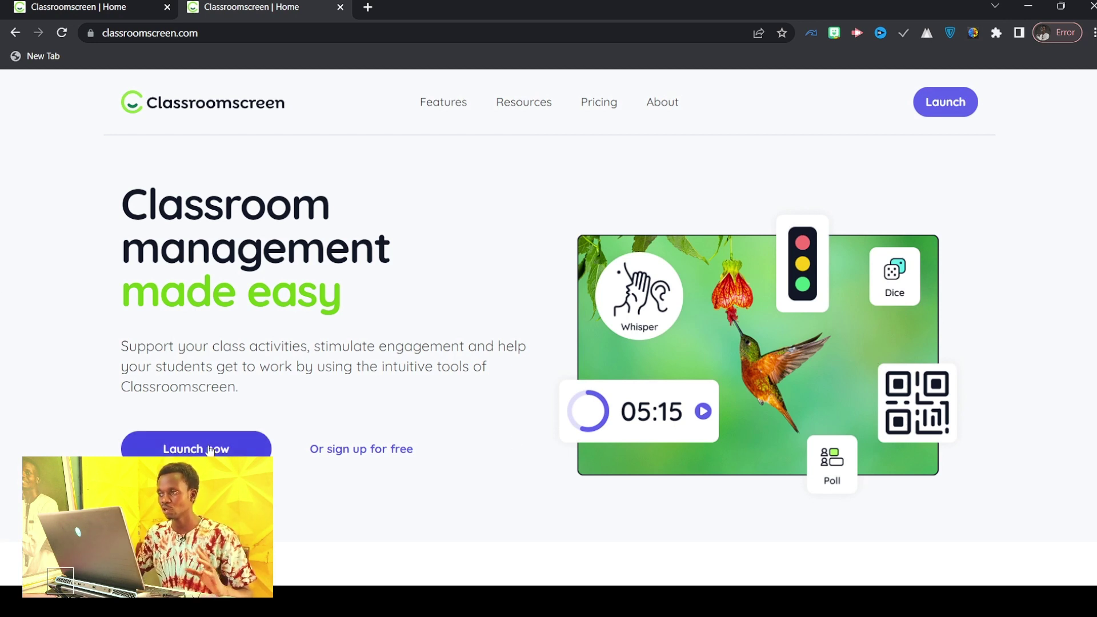
- Sign up for a free Classroomscreen account with Google, accepting the terms and privacy policy
click(386, 463)
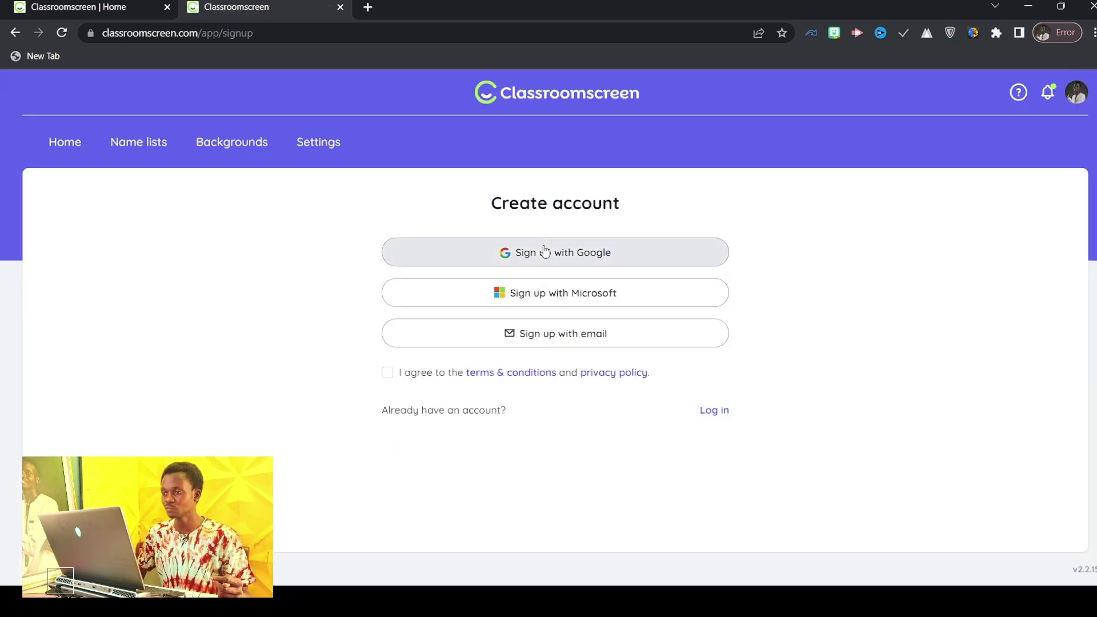
click(545, 251)
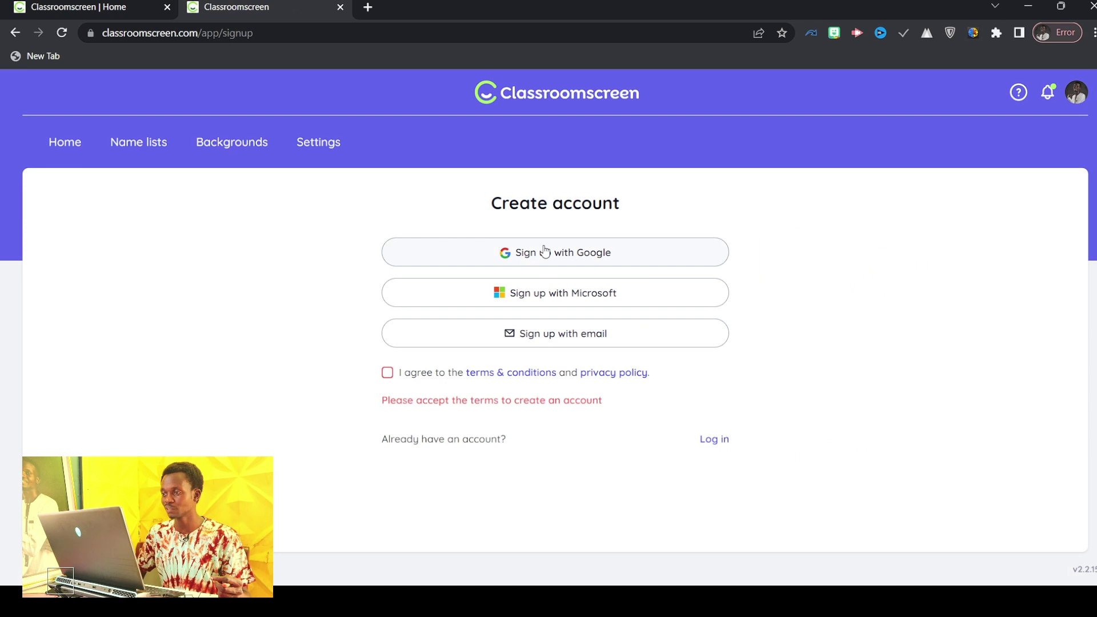
click(387, 373)
click(576, 245)
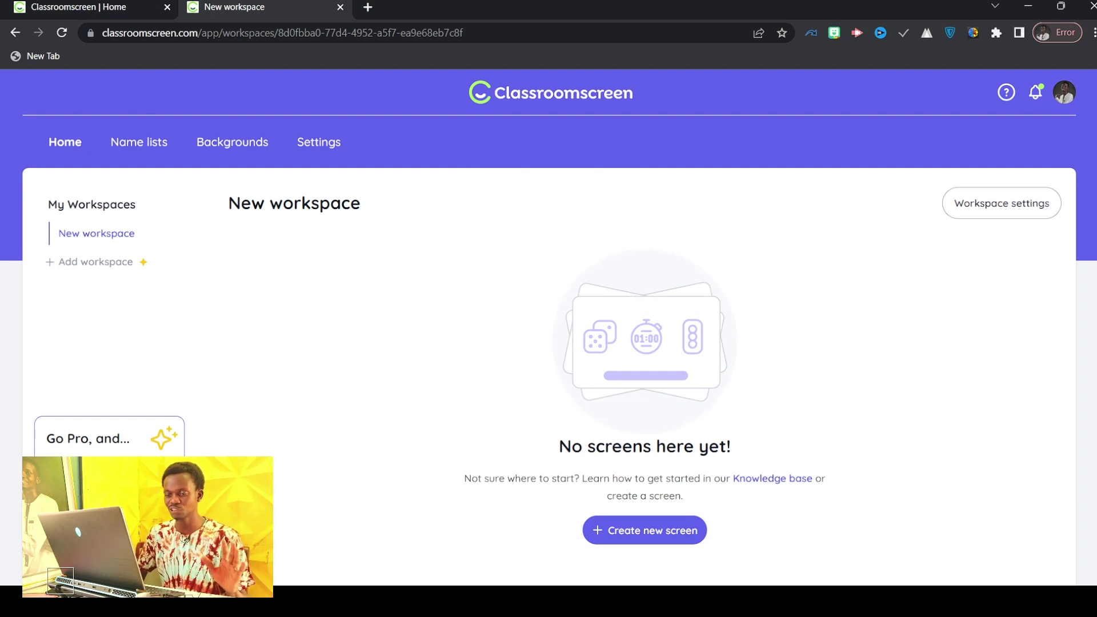
- Create two new screens in a New Collection and open the deer-background screen
click(627, 538)
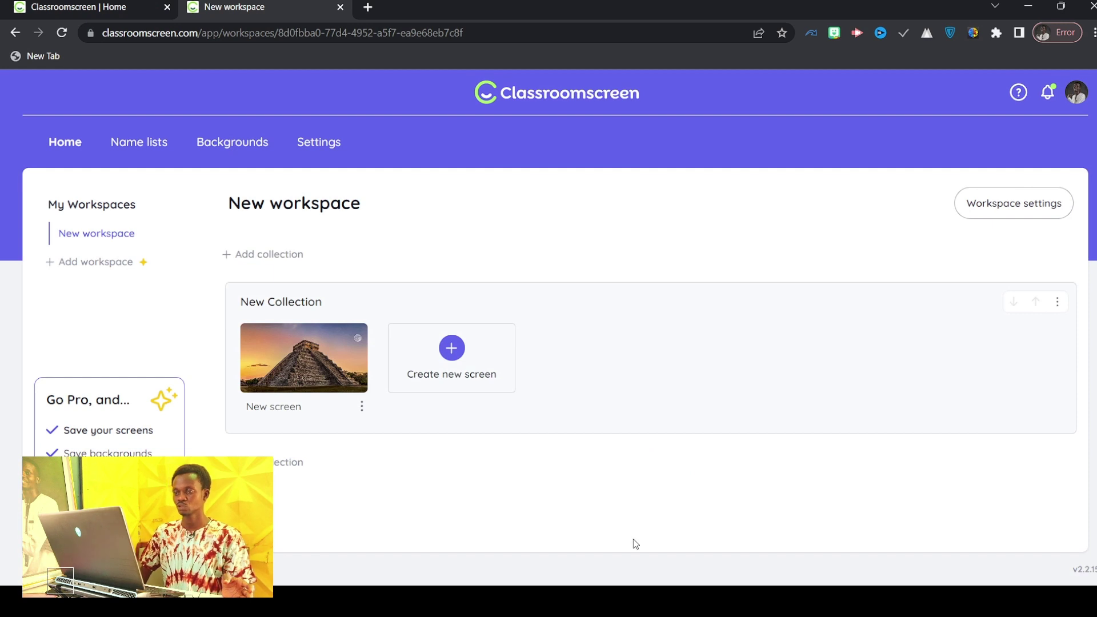
click(452, 349)
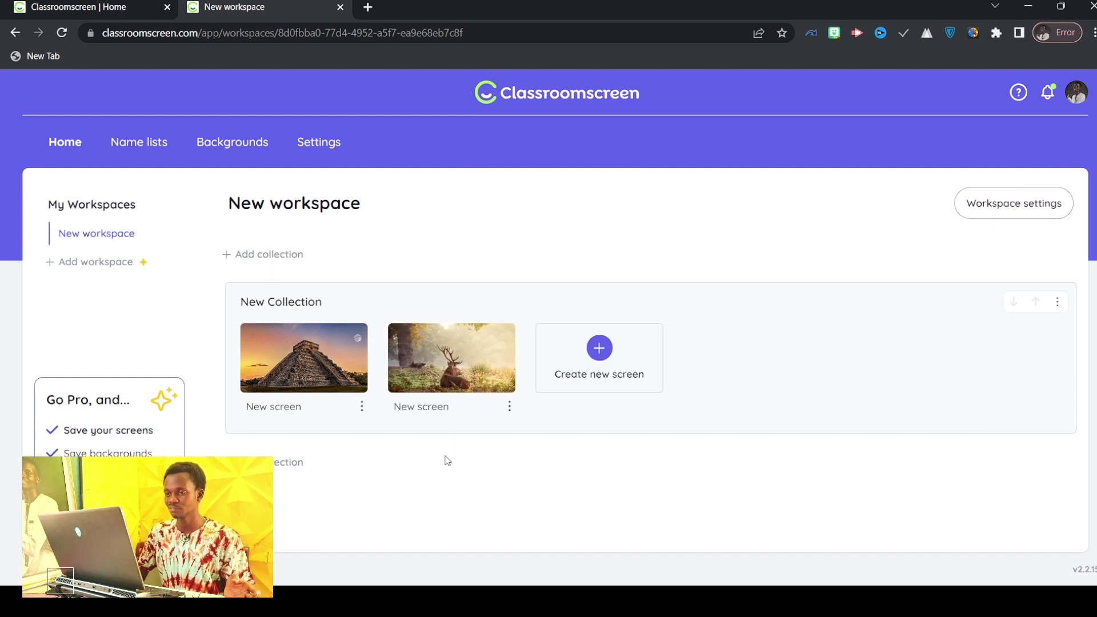
click(65, 146)
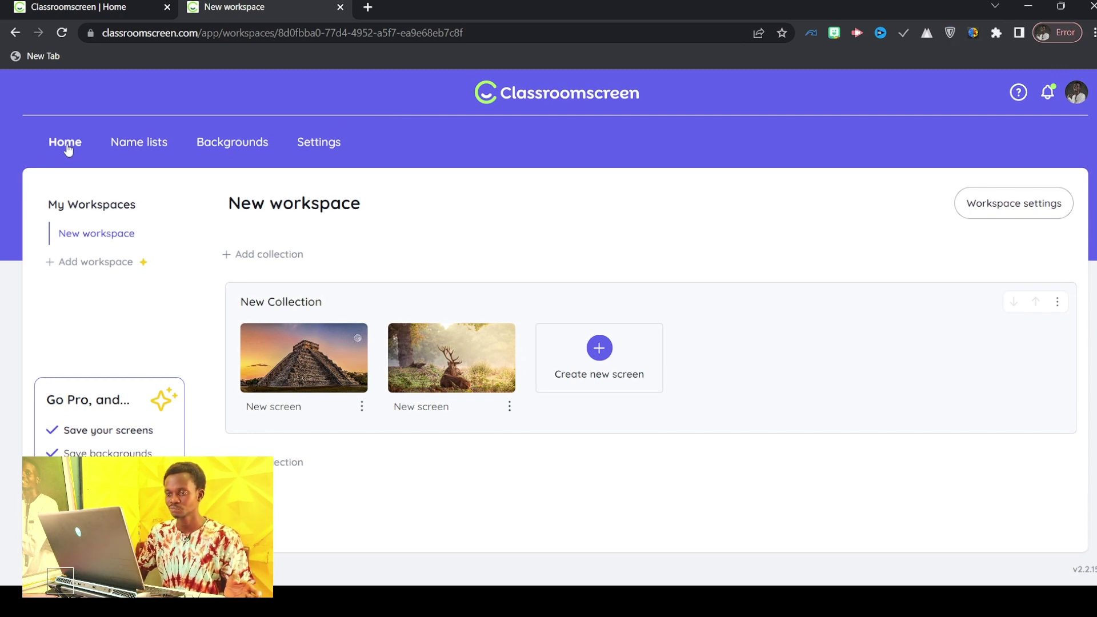
click(438, 366)
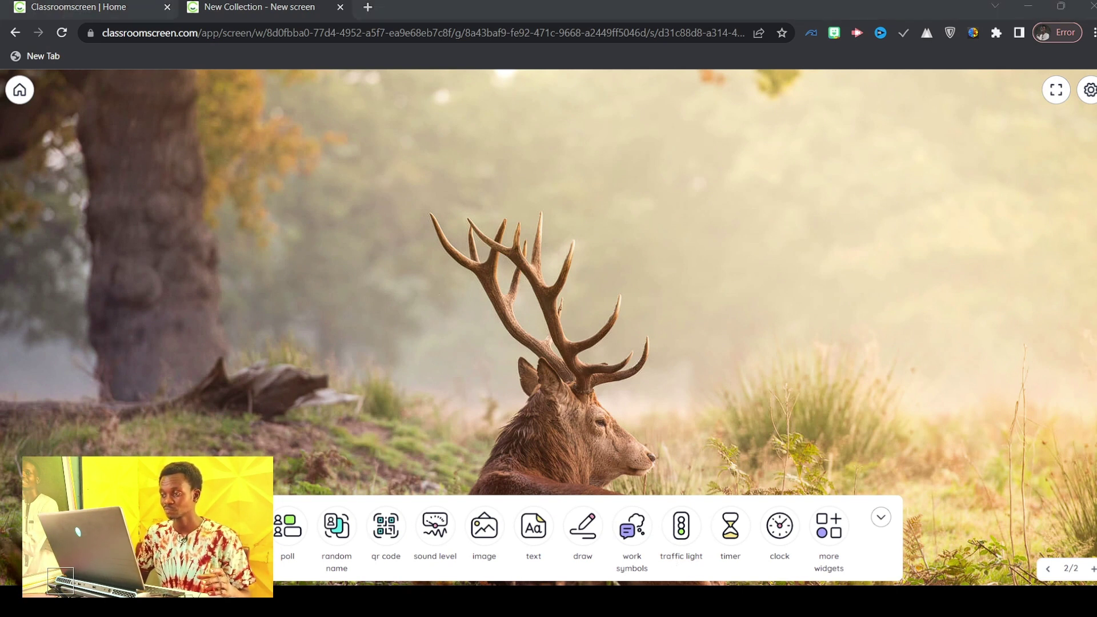
- Put the deer screen into fullscreen mode and bring up the background choices
click(746, 312)
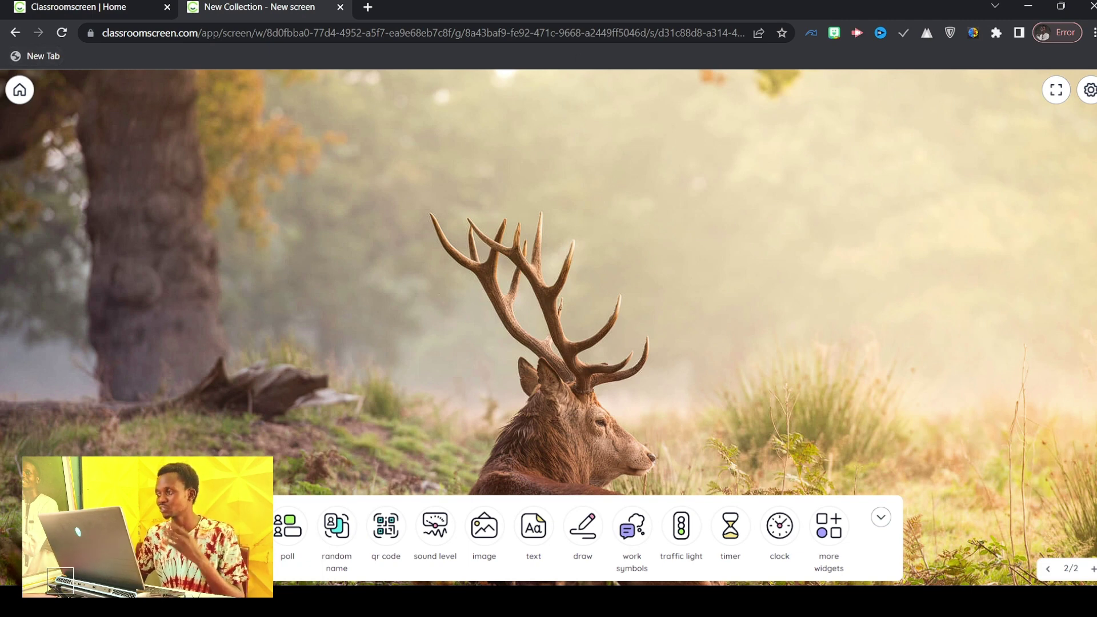
click(1058, 93)
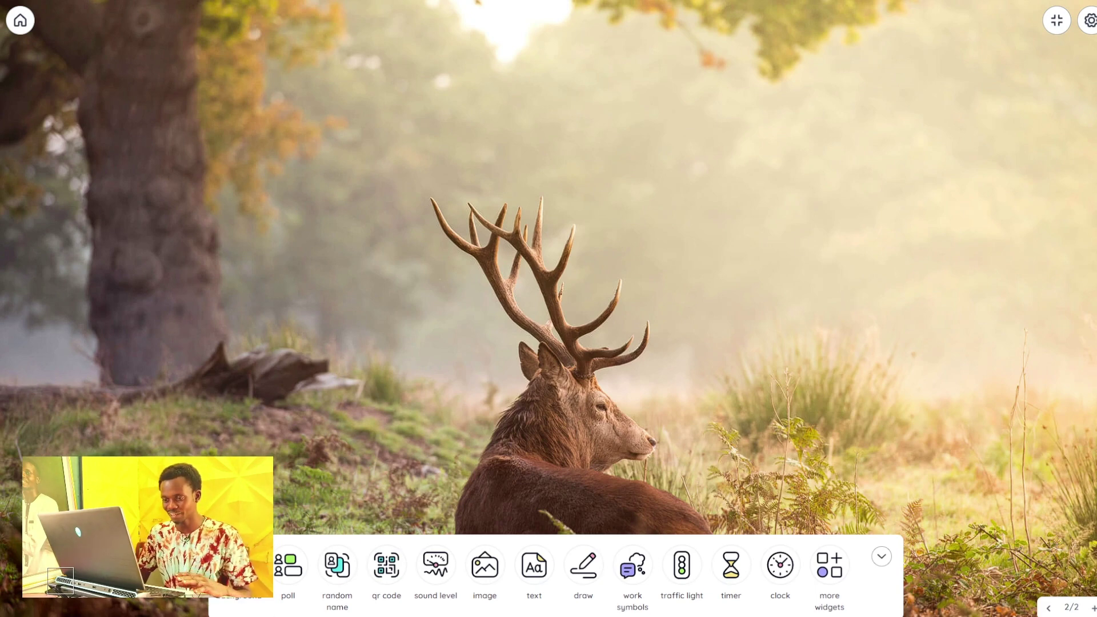
click(240, 566)
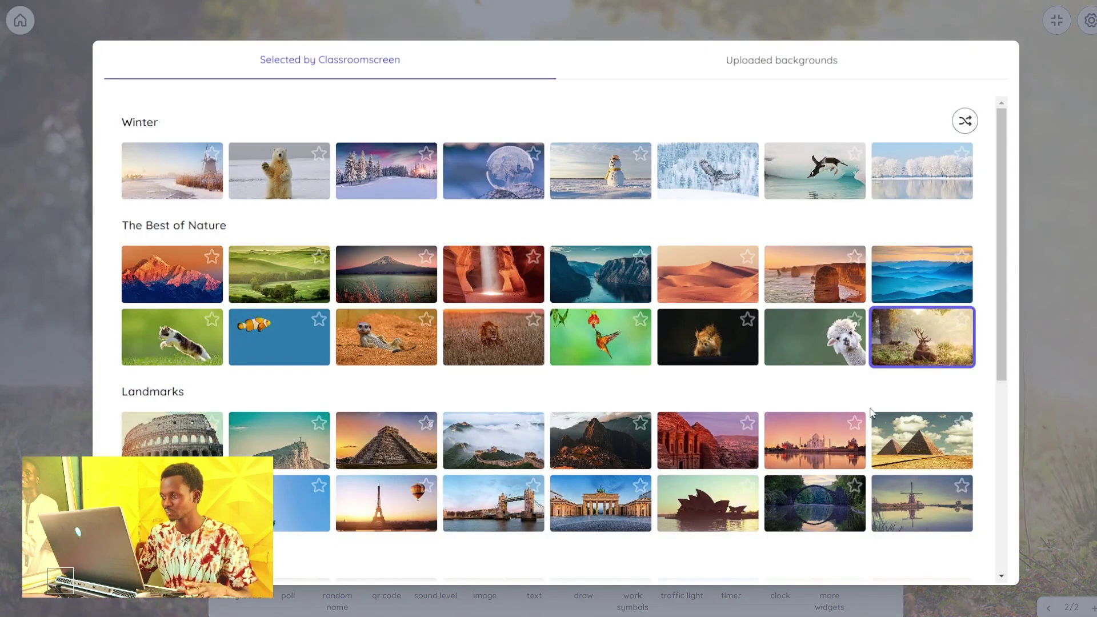
- Set the Egyptian pyramids picture from Landmarks as the screen background
click(893, 420)
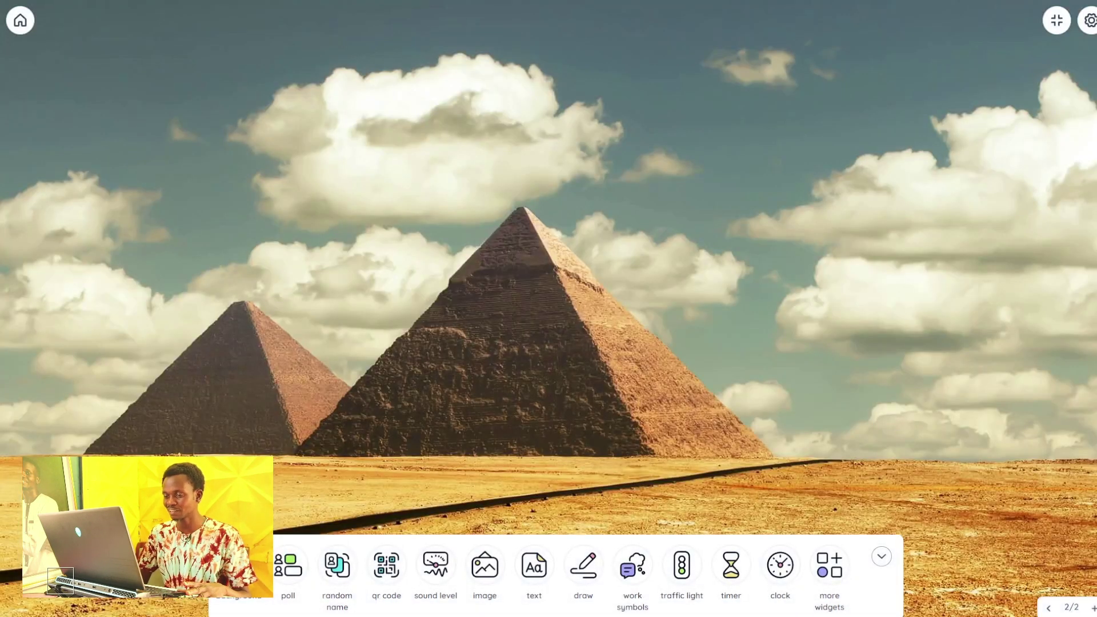
click(240, 565)
scroll(300, 375, down, 3)
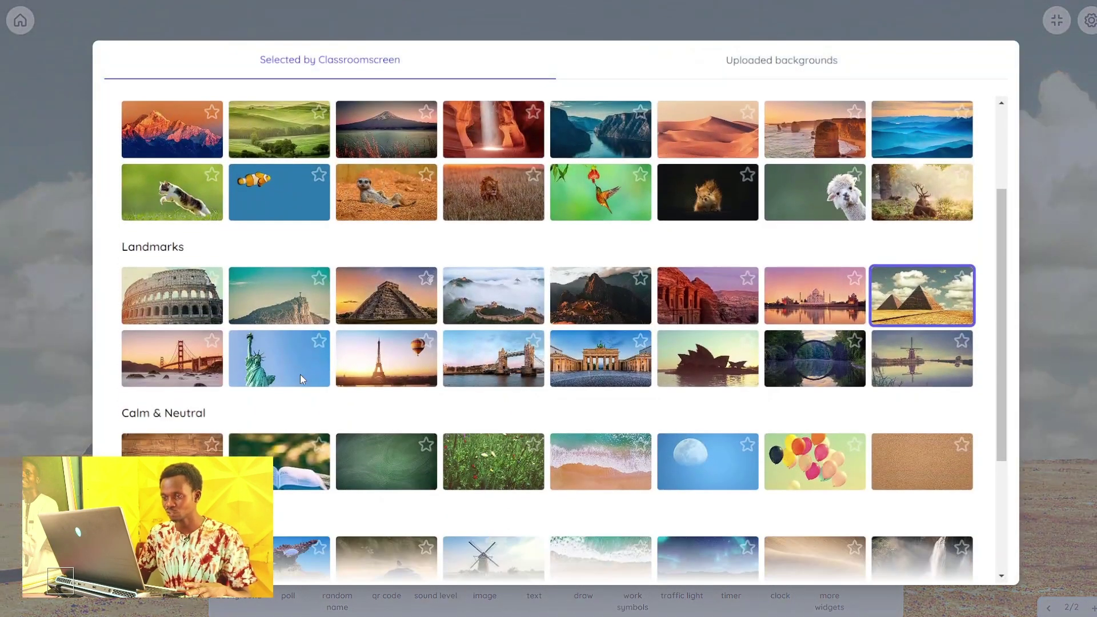
scroll(300, 375, down, 1)
scroll(676, 105, up, 5)
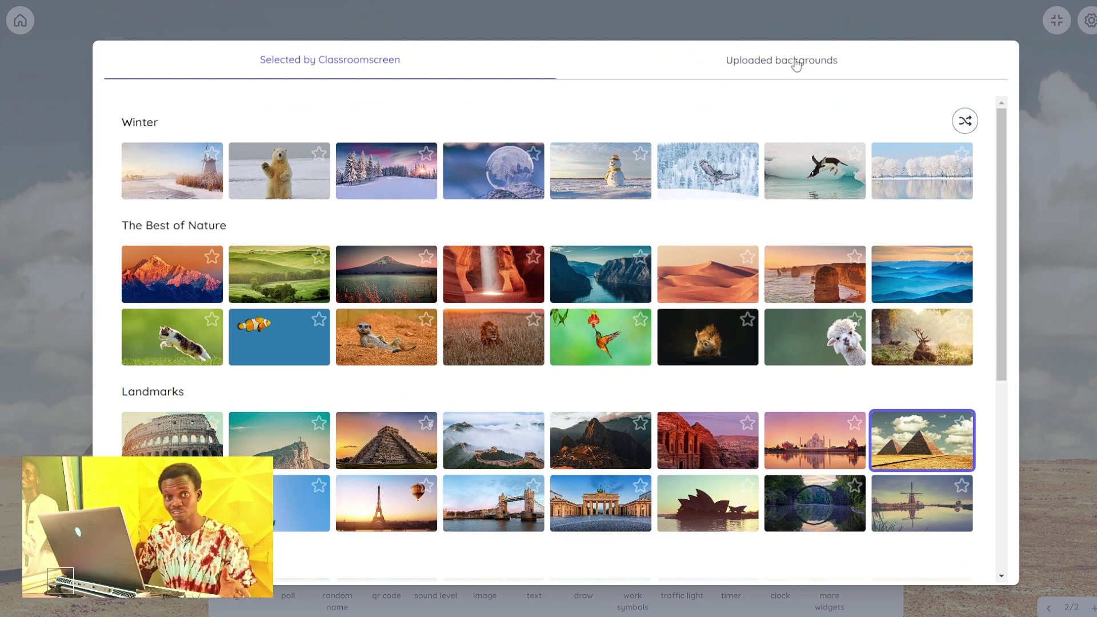
scroll(437, 376, down, 5)
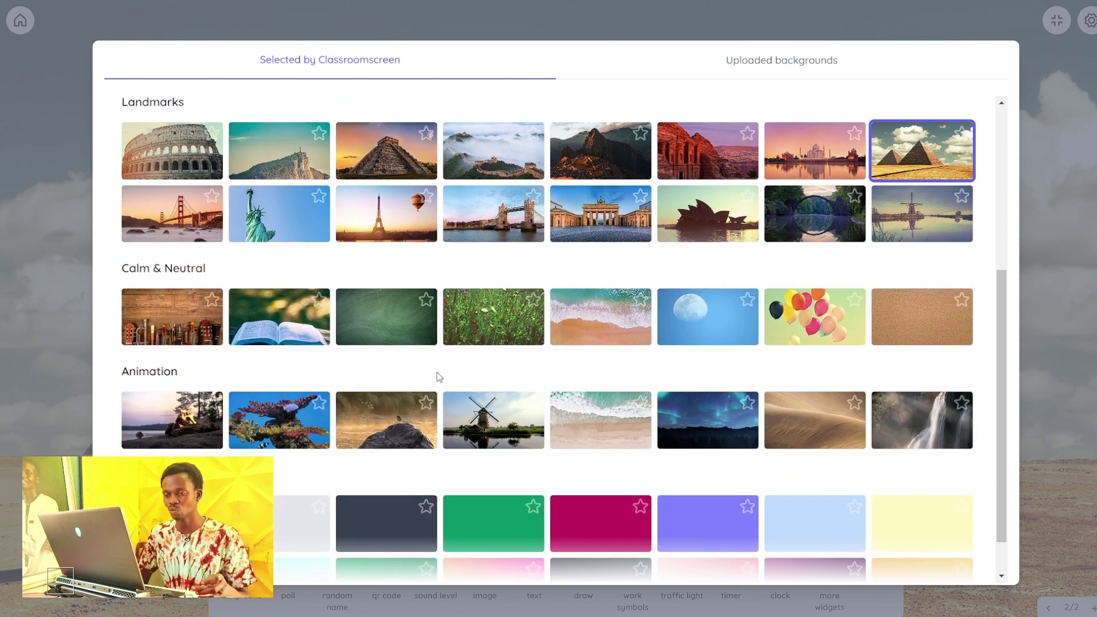
scroll(439, 378, down, 1)
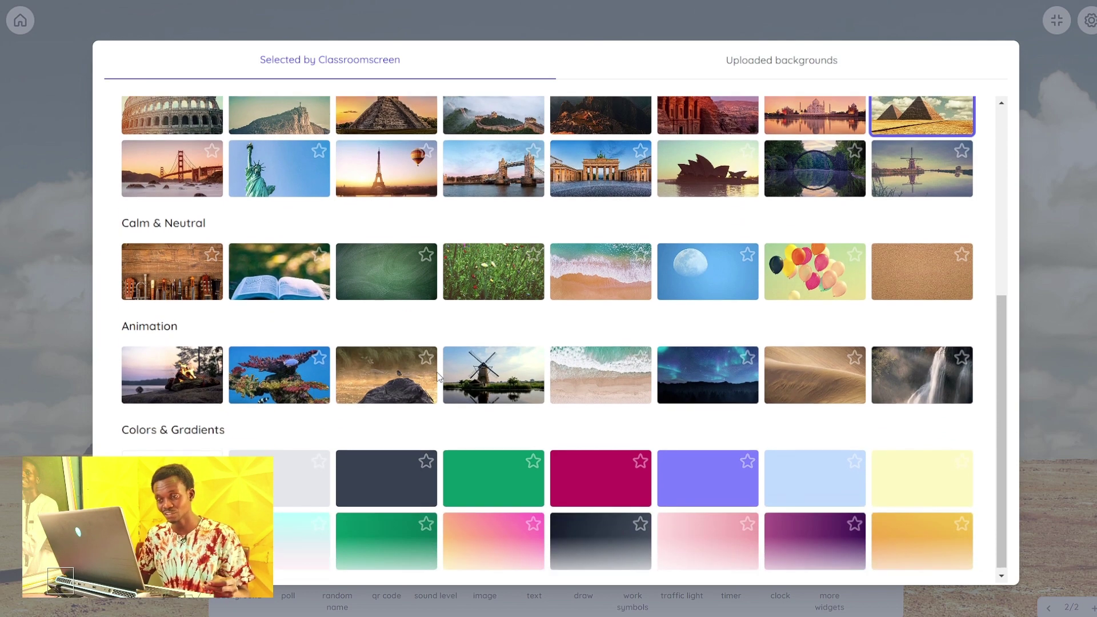
scroll(612, 357, up, 6)
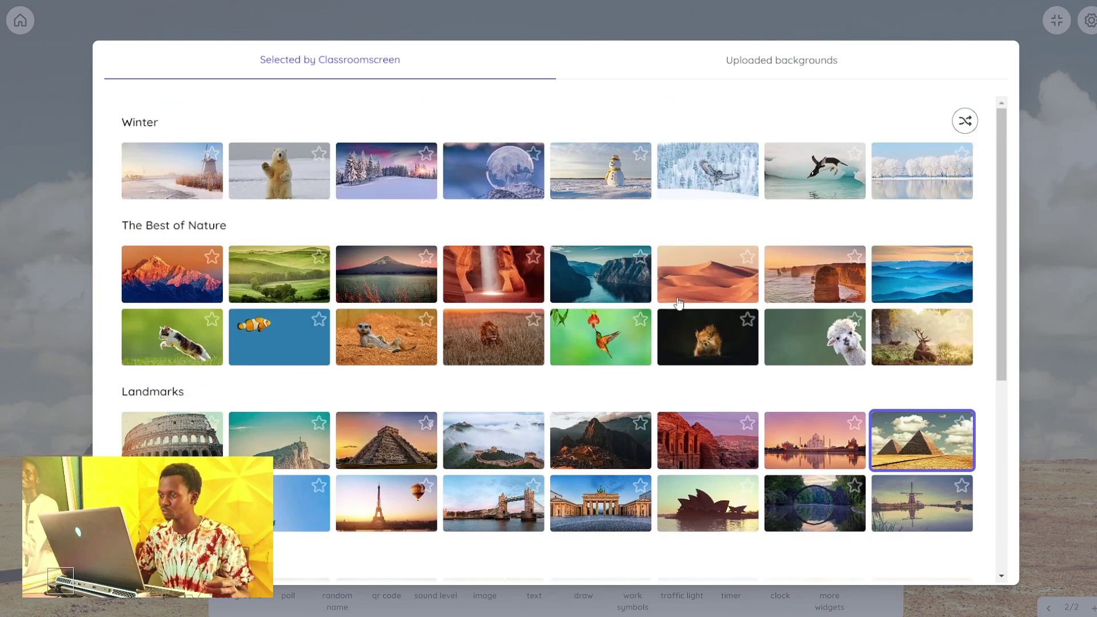
click(922, 435)
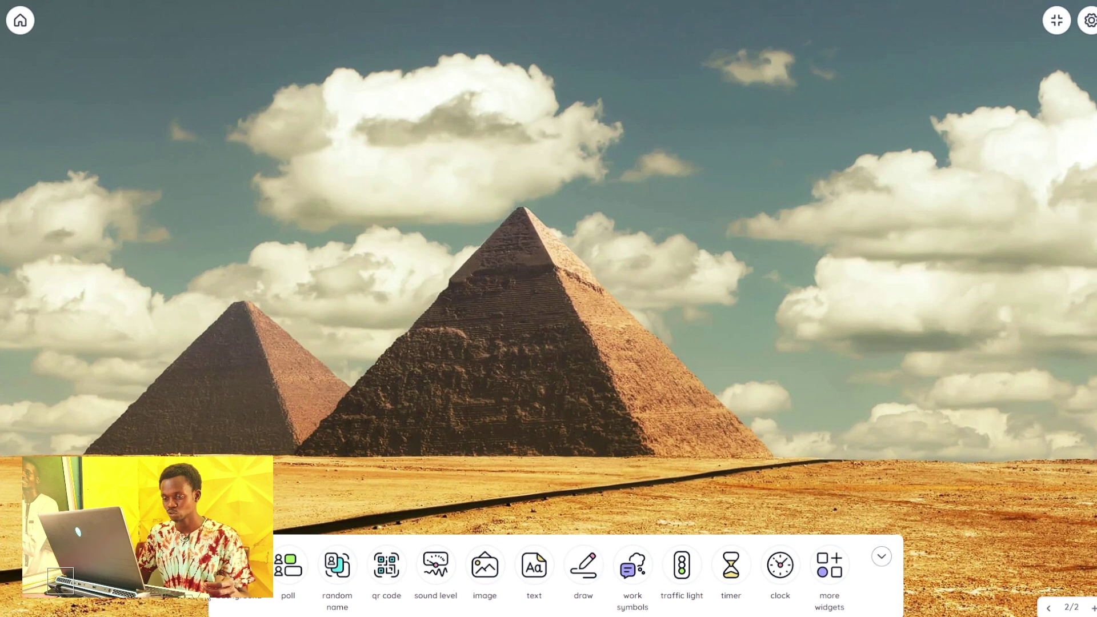
- Add a poll widget, nudge its panel down slightly, and make it multiple choice
click(292, 566)
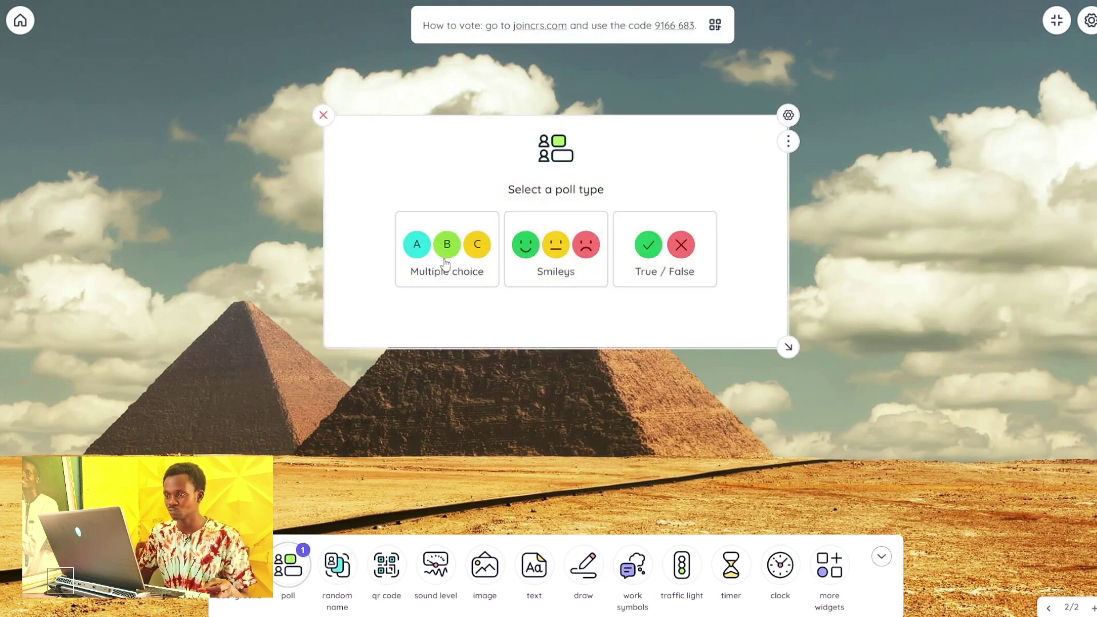
drag(640, 153, 637, 184)
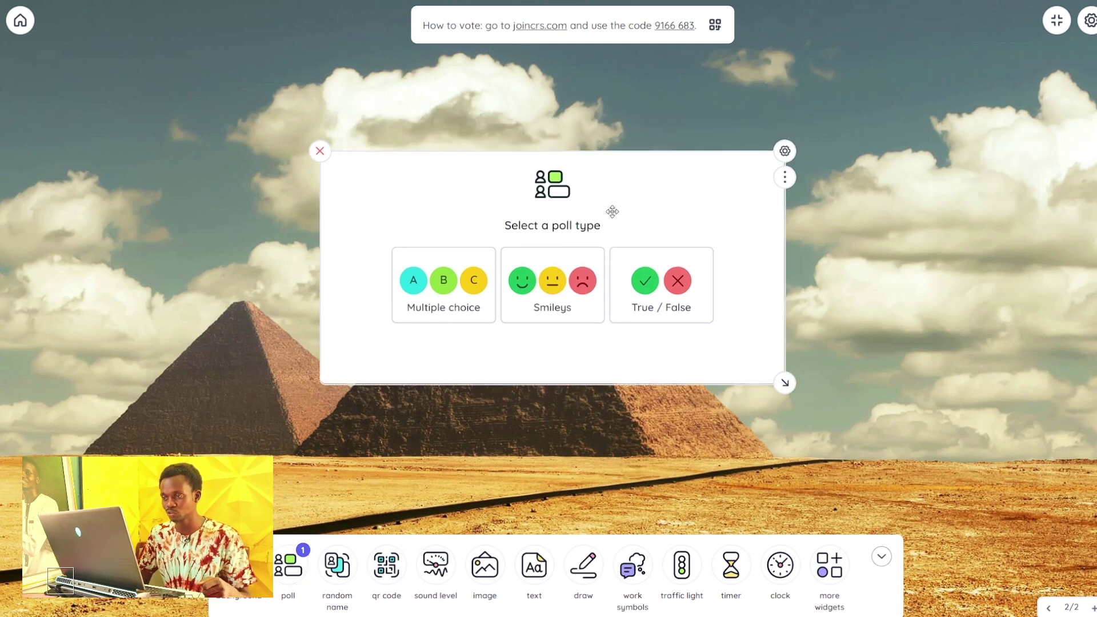
click(432, 294)
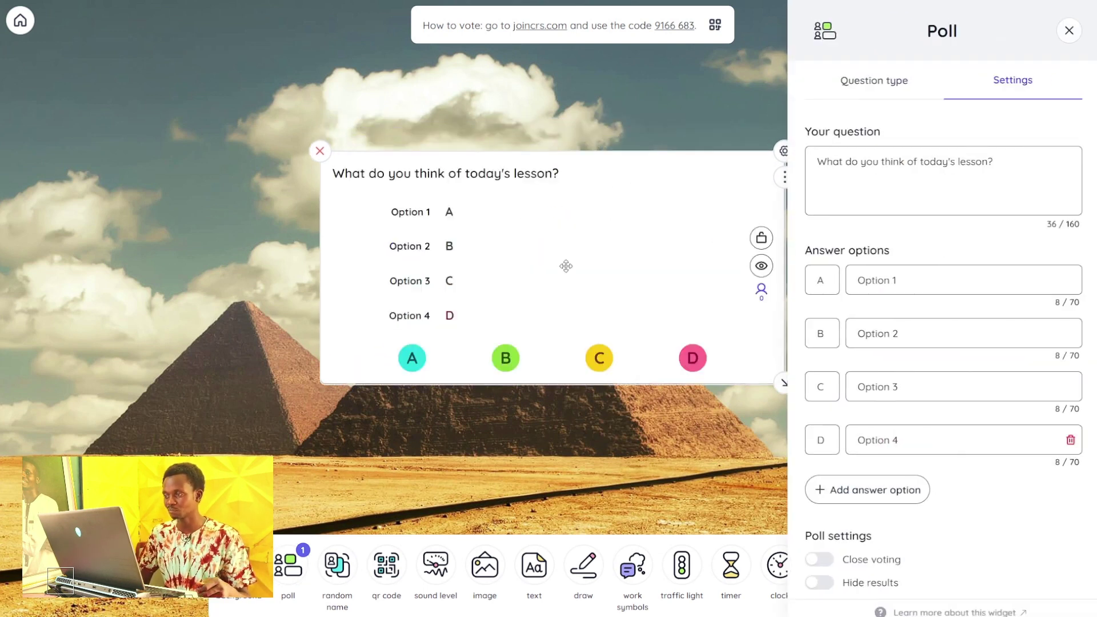
- Change the poll question to 'What is aour classroom welcoming ?'
click(846, 165)
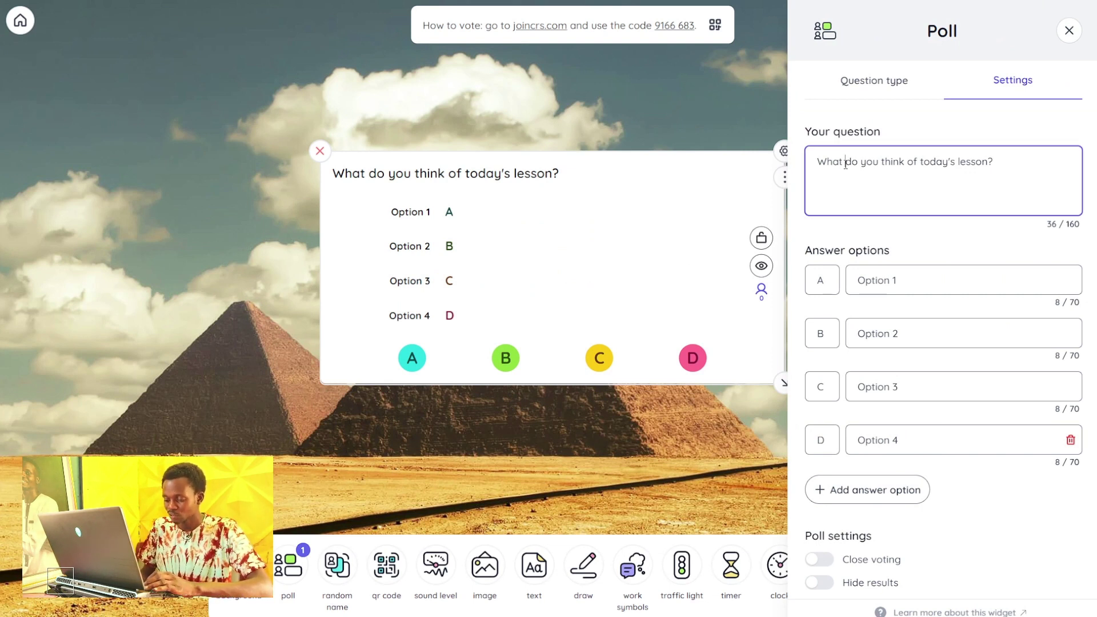
text(is a)
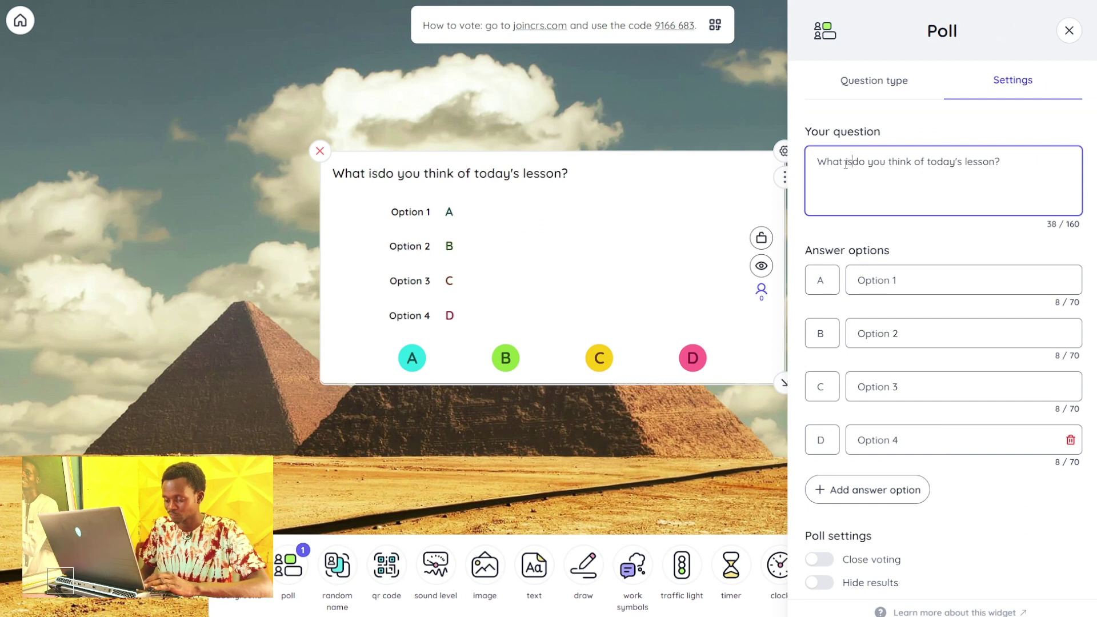
text(our )
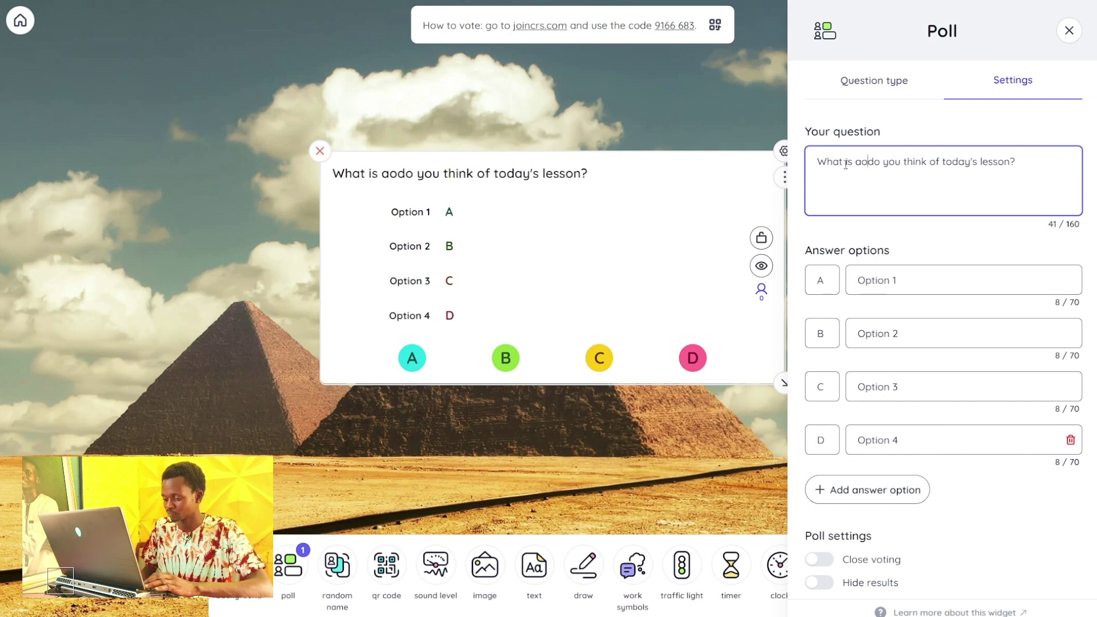
text(classroom welcoming)
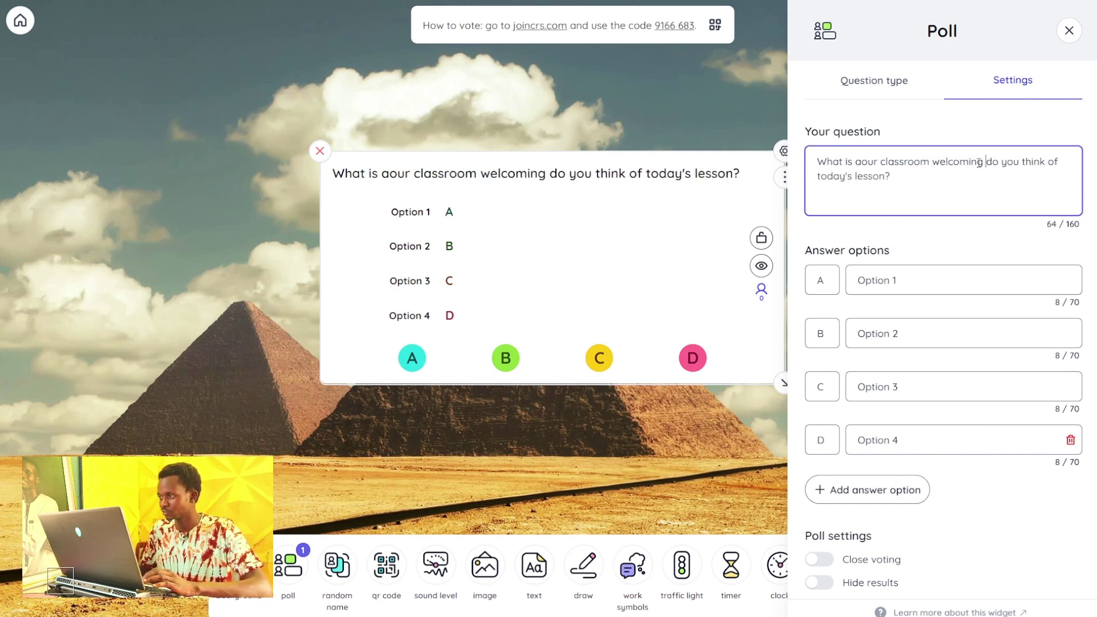
drag(985, 162, 1011, 183)
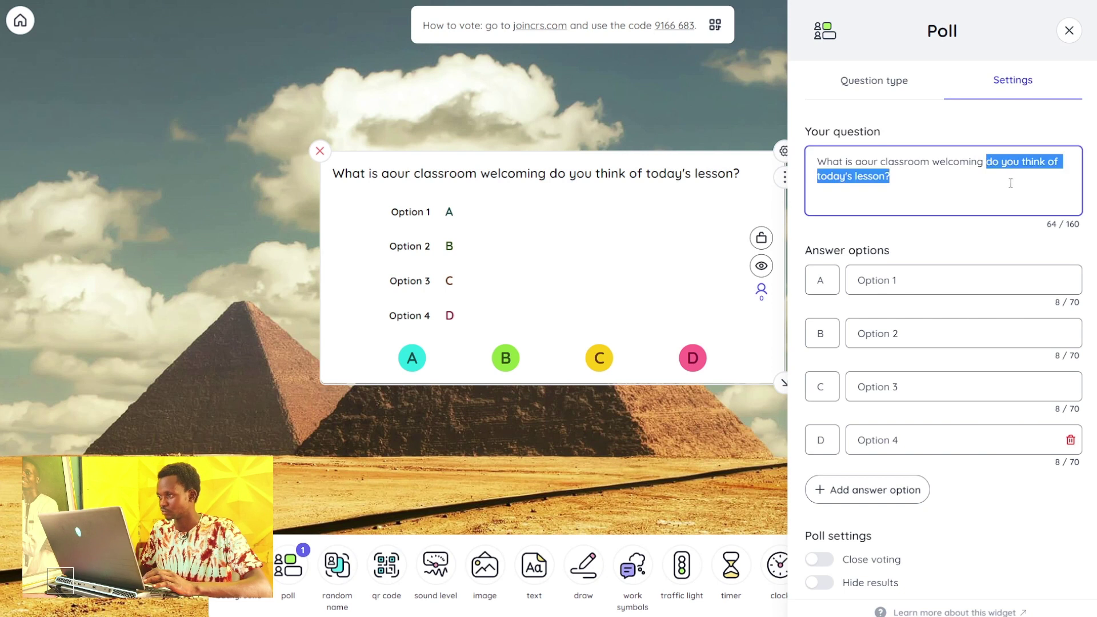
shift+click(884, 181)
key(BackSpace)
- Label poll answers A and B 'yes' and 'no'
drag(897, 276, 821, 277)
text(yes)
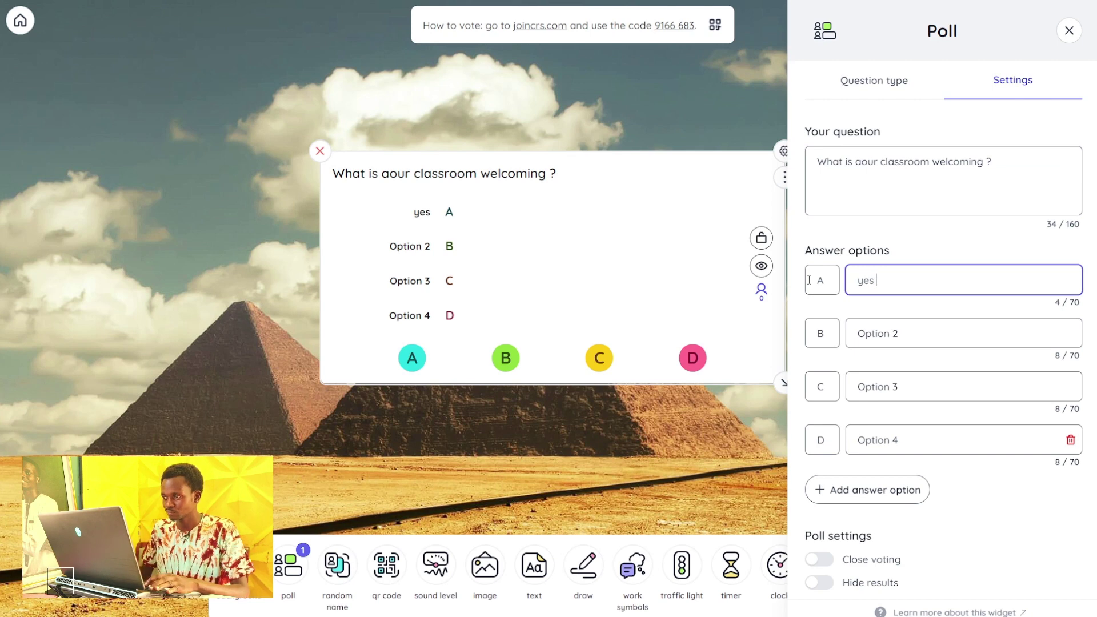
drag(898, 335, 801, 336)
text(no)
key(Tab)
click(770, 391)
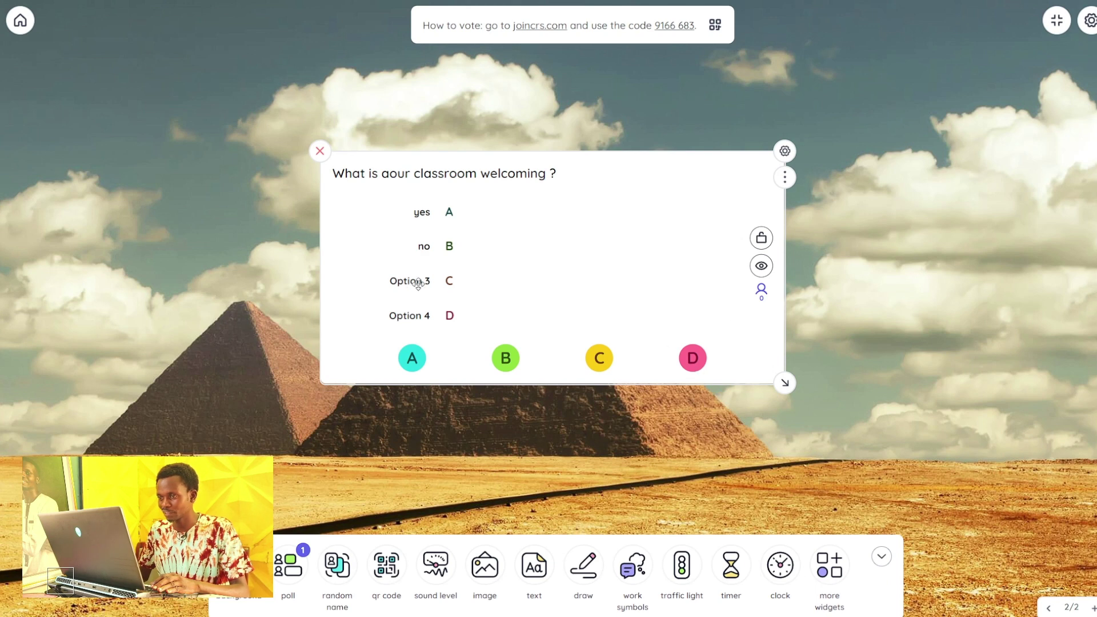
- Label answers C and D 'maybe' and 'yes and no', then close the poll settings
click(785, 151)
drag(909, 381, 808, 384)
text(maybe)
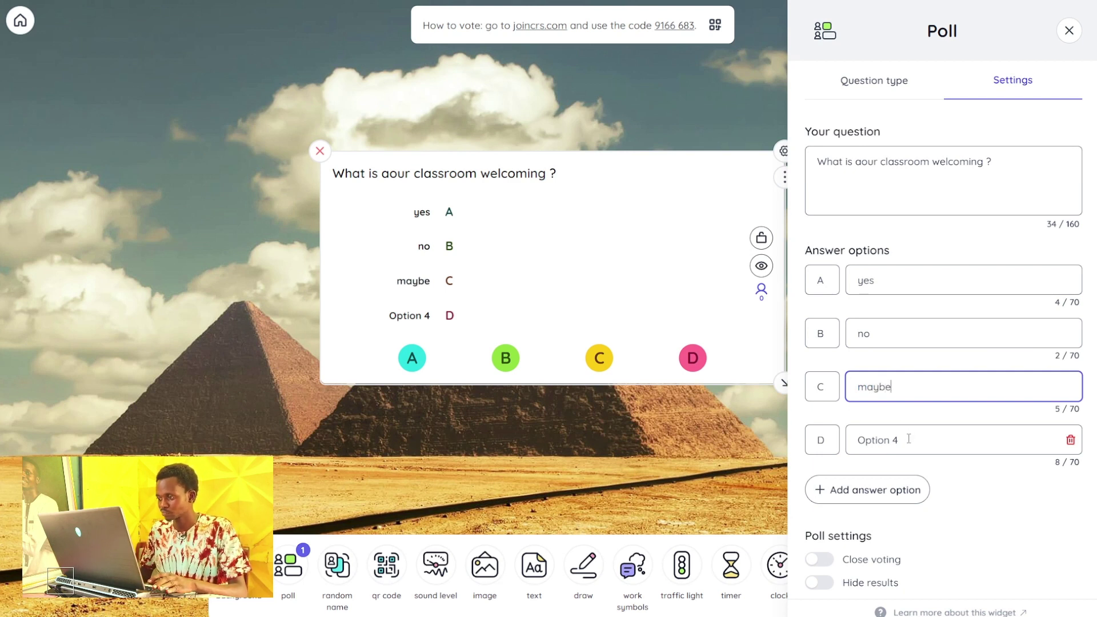
drag(909, 436, 825, 440)
text(yes and no)
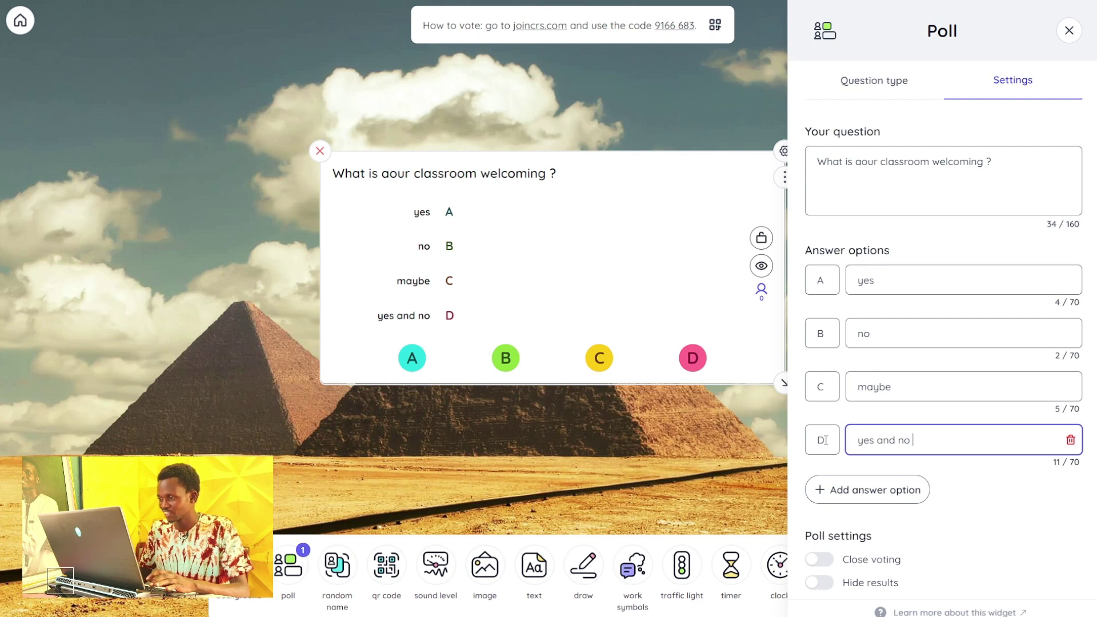
click(743, 397)
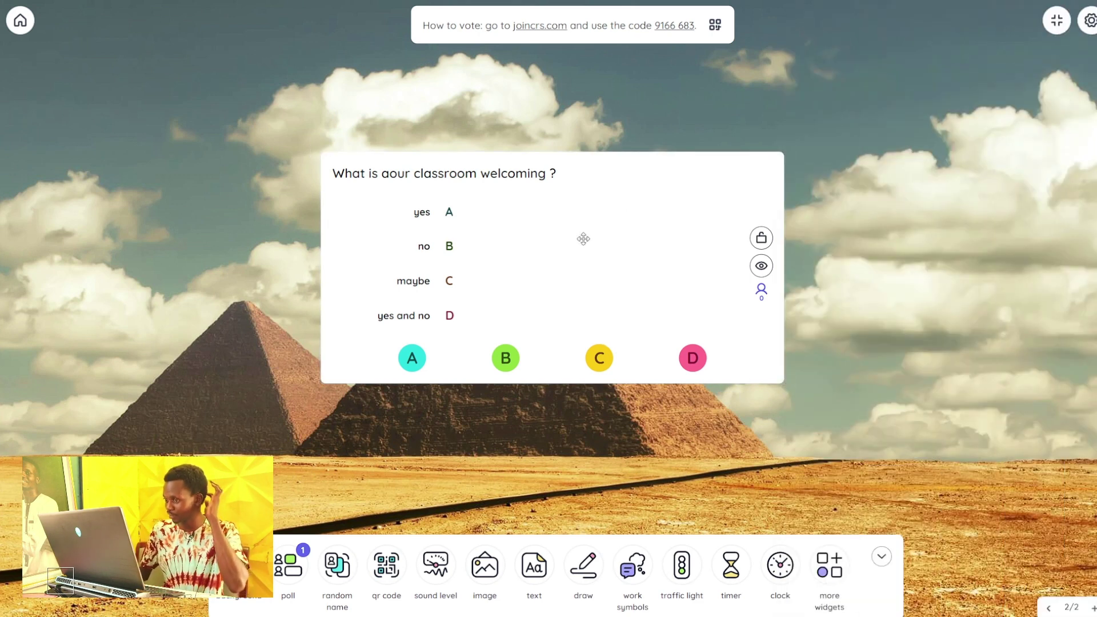
- Cast test votes on the poll: yes 5, no 8, maybe 3, yes and no 7
click(420, 365)
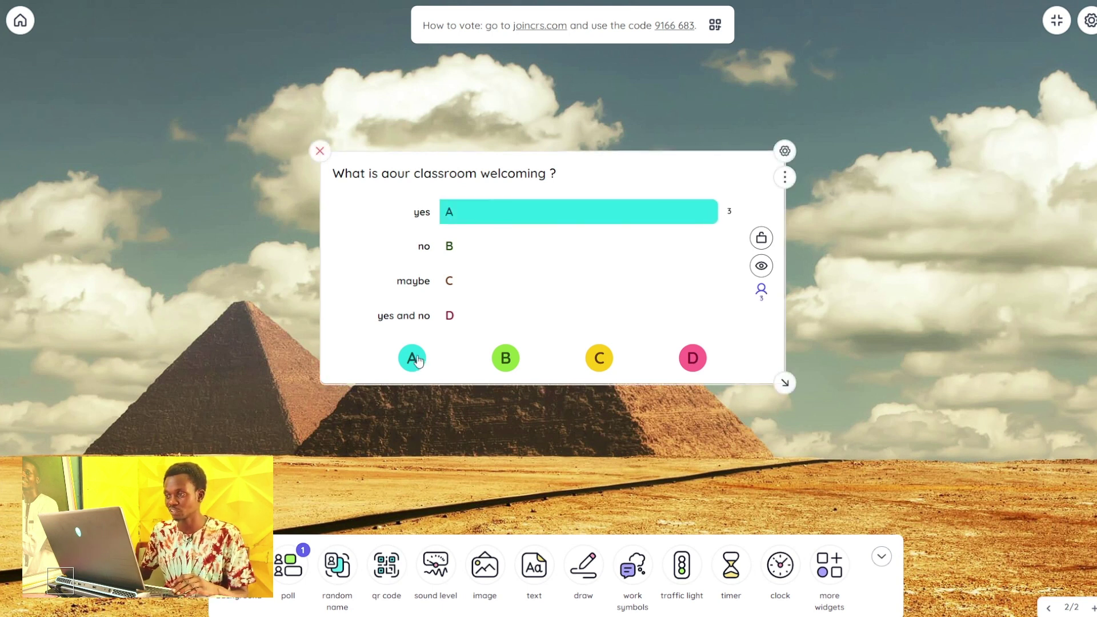
click(507, 359)
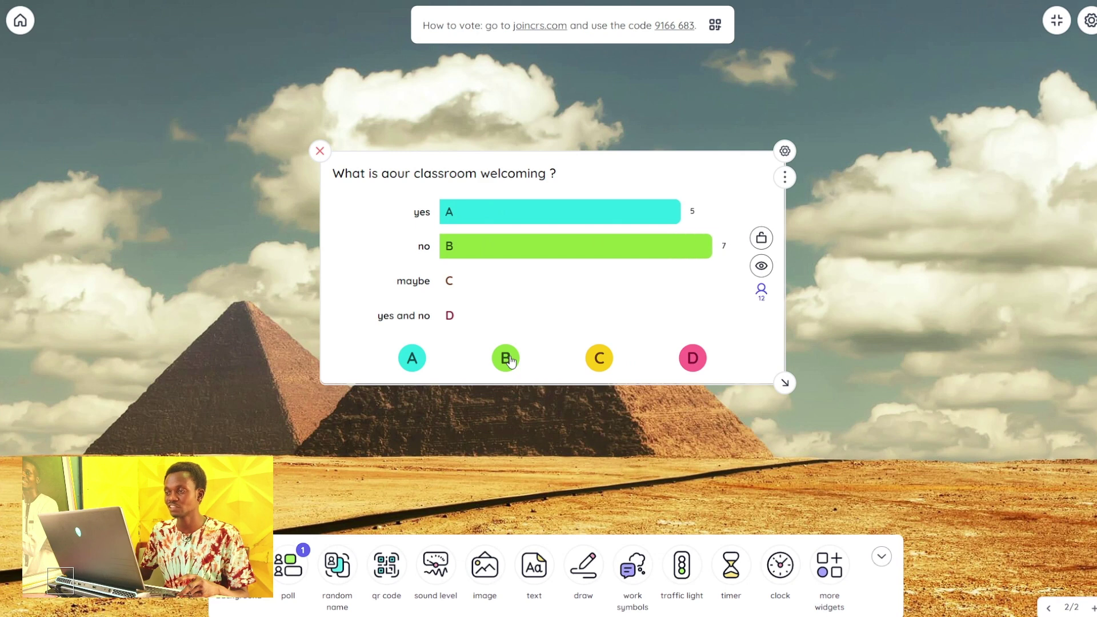
click(599, 359)
click(704, 364)
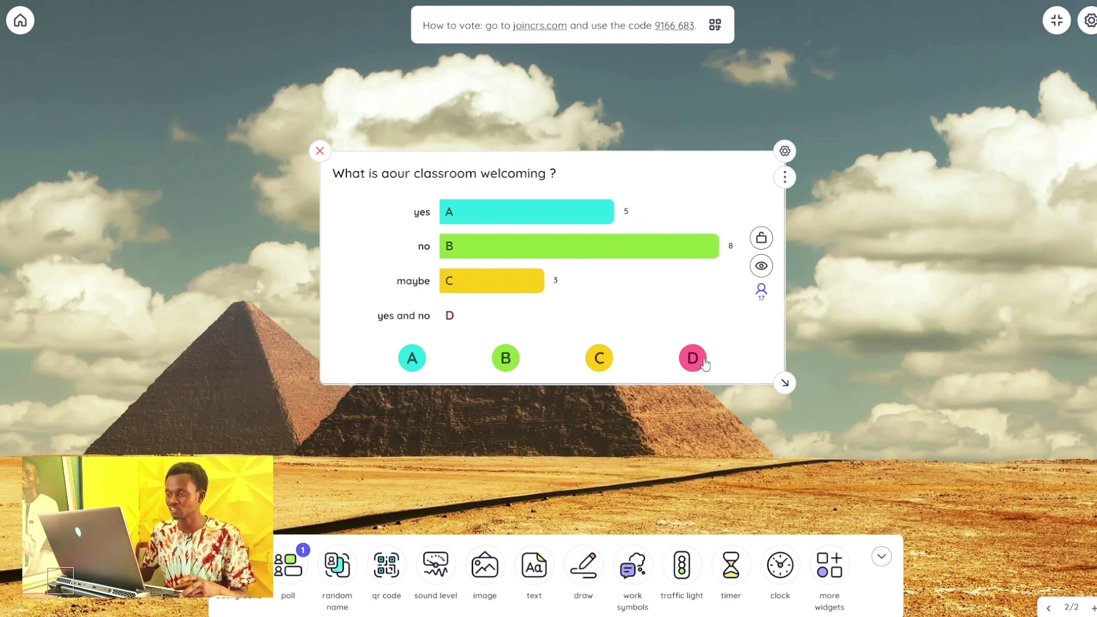
click(704, 364)
click(704, 364)
click(705, 364)
click(705, 364)
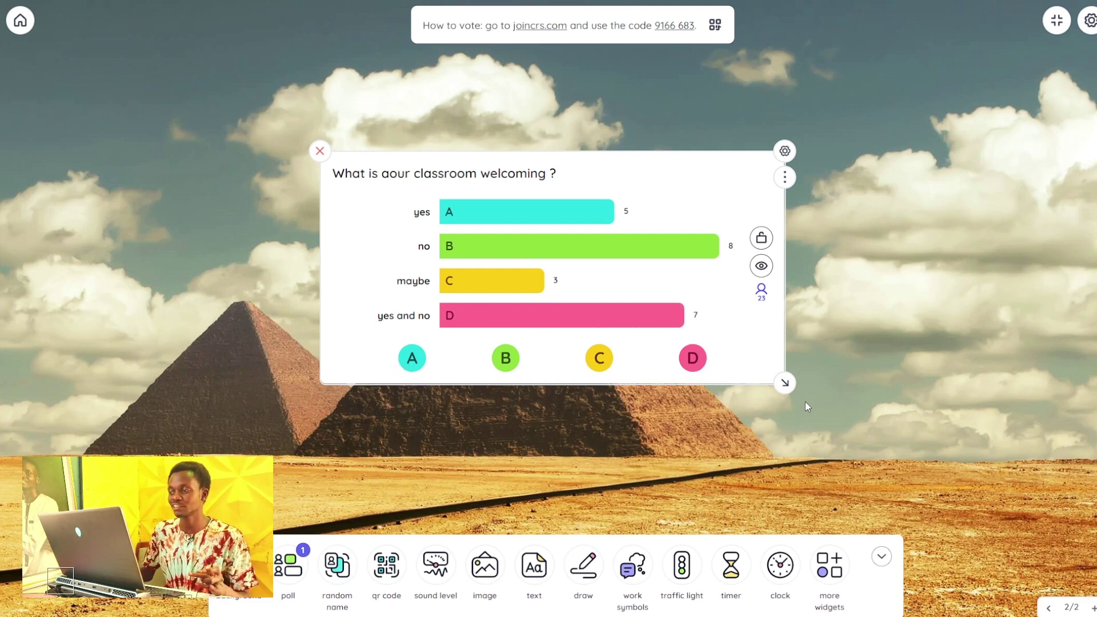
- Shrink the poll results widget and move it to the top-left corner
drag(785, 383, 651, 283)
drag(329, 114, 275, 39)
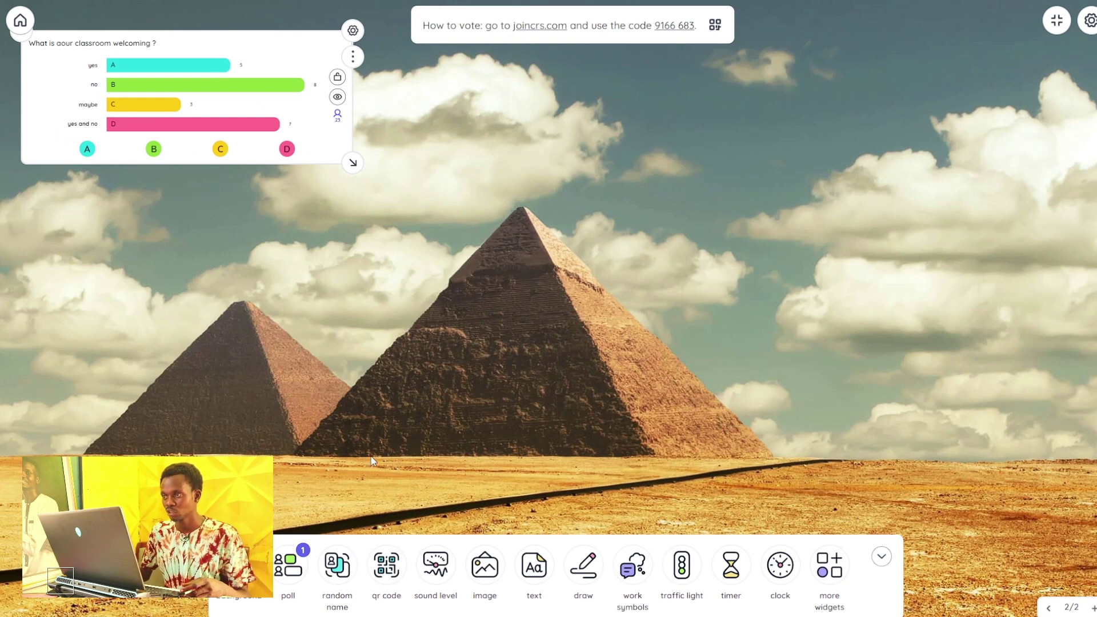
- Add a random name picker widget and move it to the middle of the board
click(338, 566)
drag(194, 191, 581, 155)
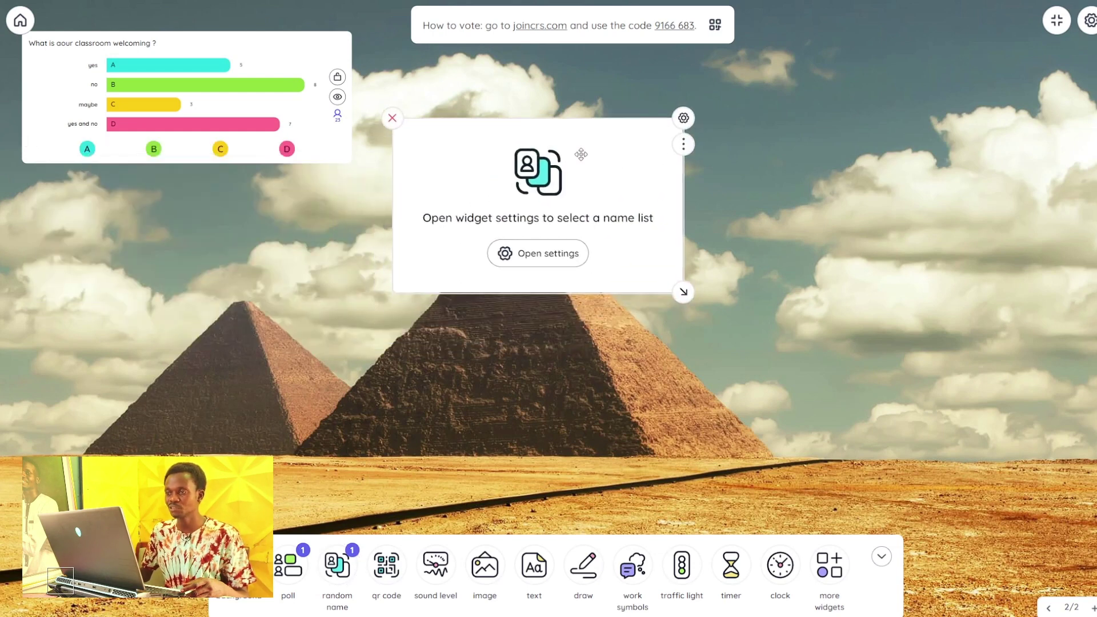
click(550, 255)
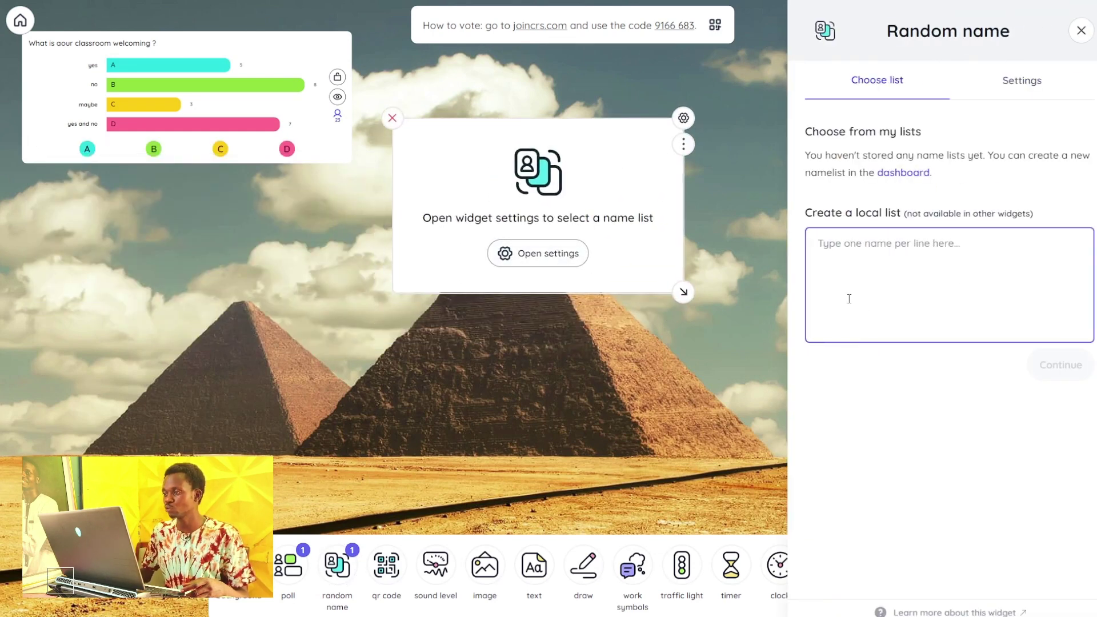
- Enter a local list of student names in the picker settings, one per line
click(841, 243)
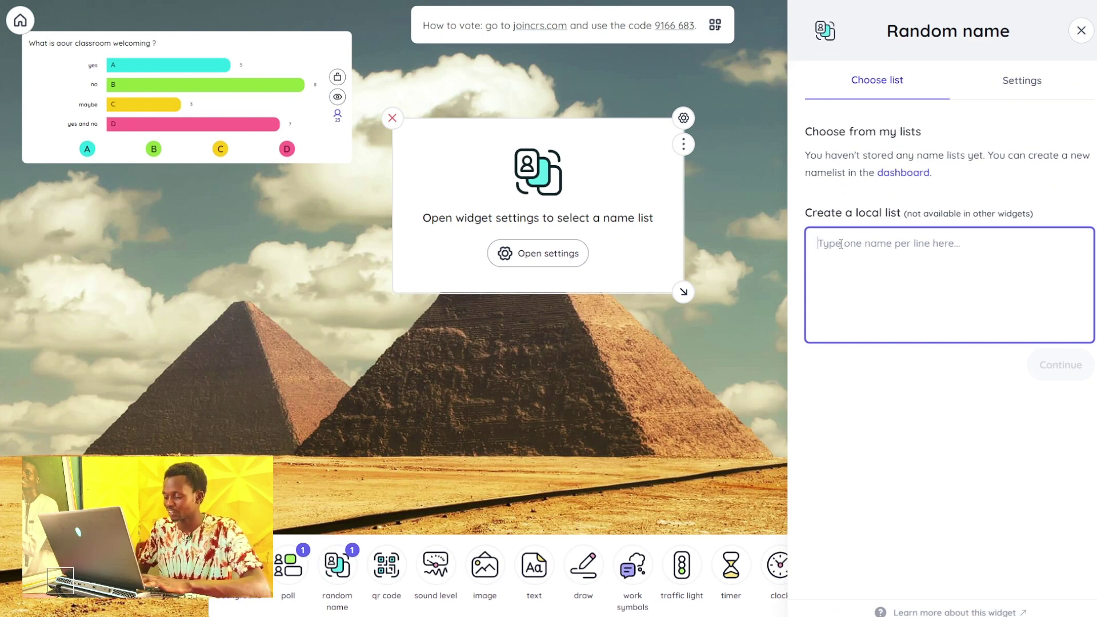
text(titi)
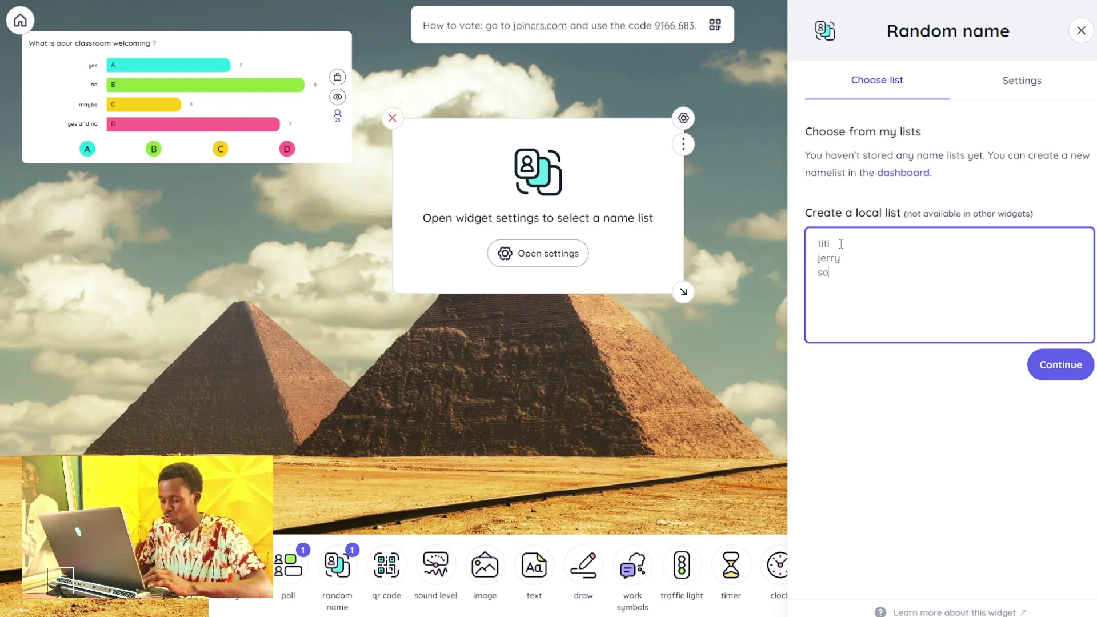
key(Return)
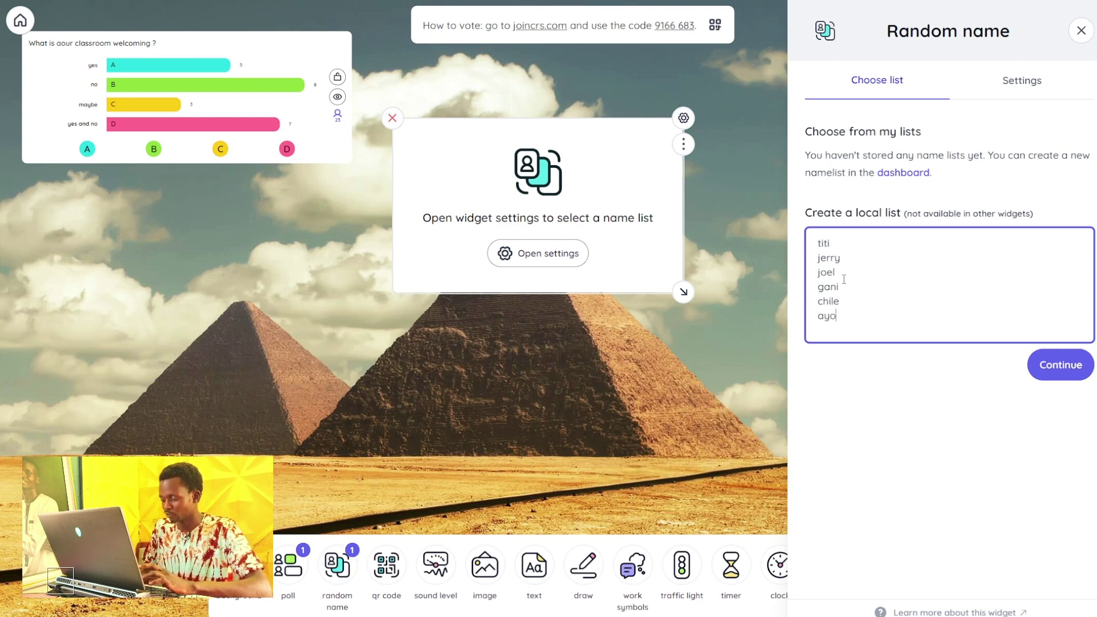
key(Return)
text(muba)
key(Return)
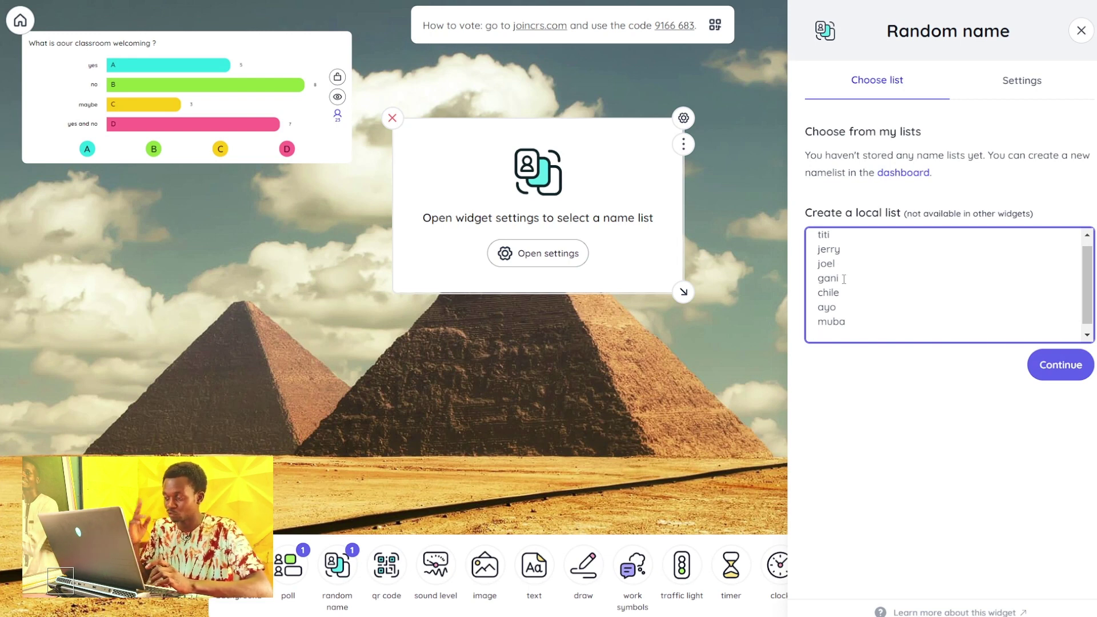
text(mu)
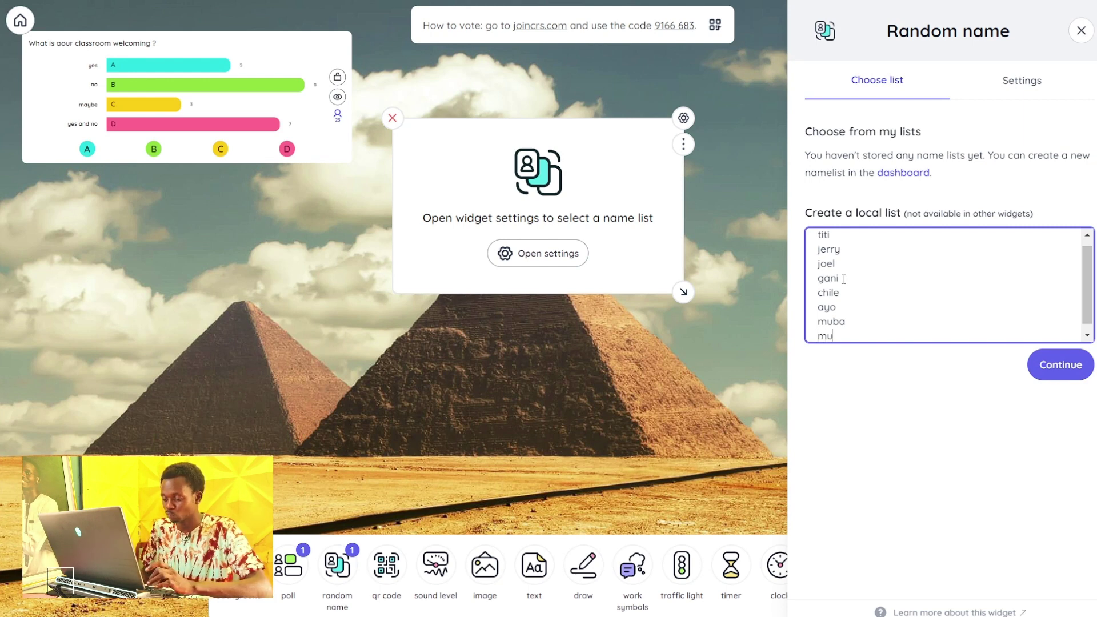
text(sa)
key(Return)
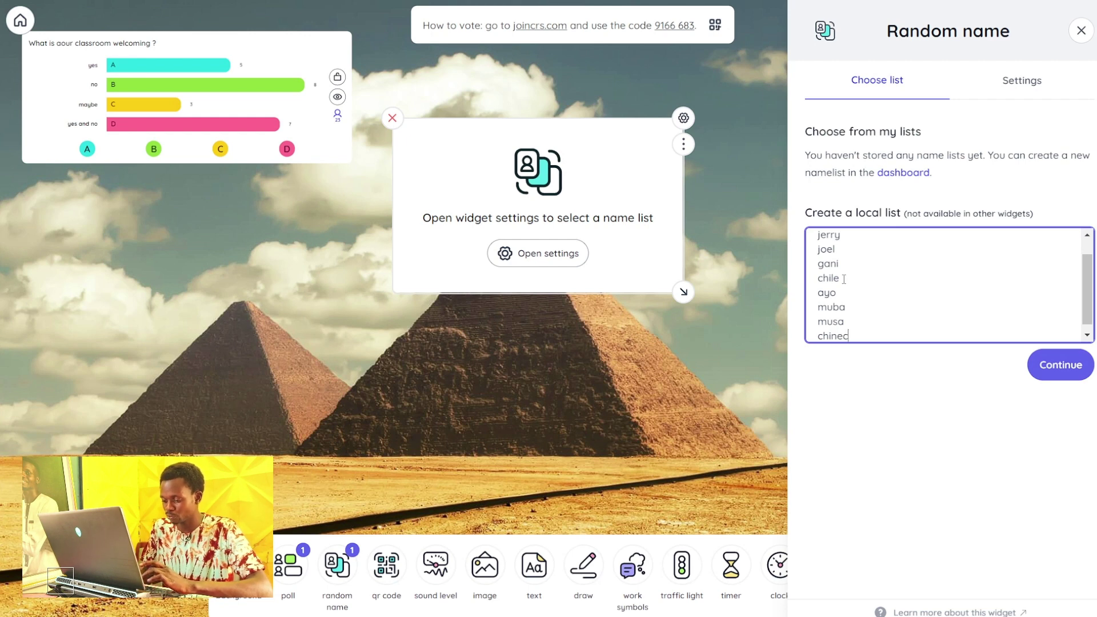
key(Return)
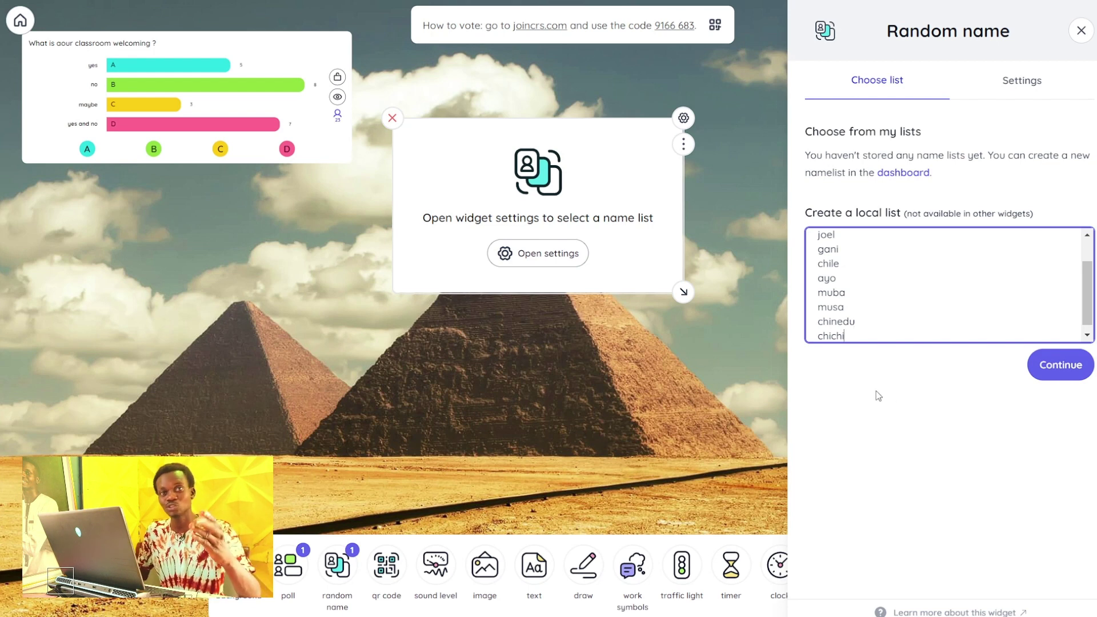
- Confirm the name list, draw three random students, then shrink the picker and move it below the poll
click(1078, 370)
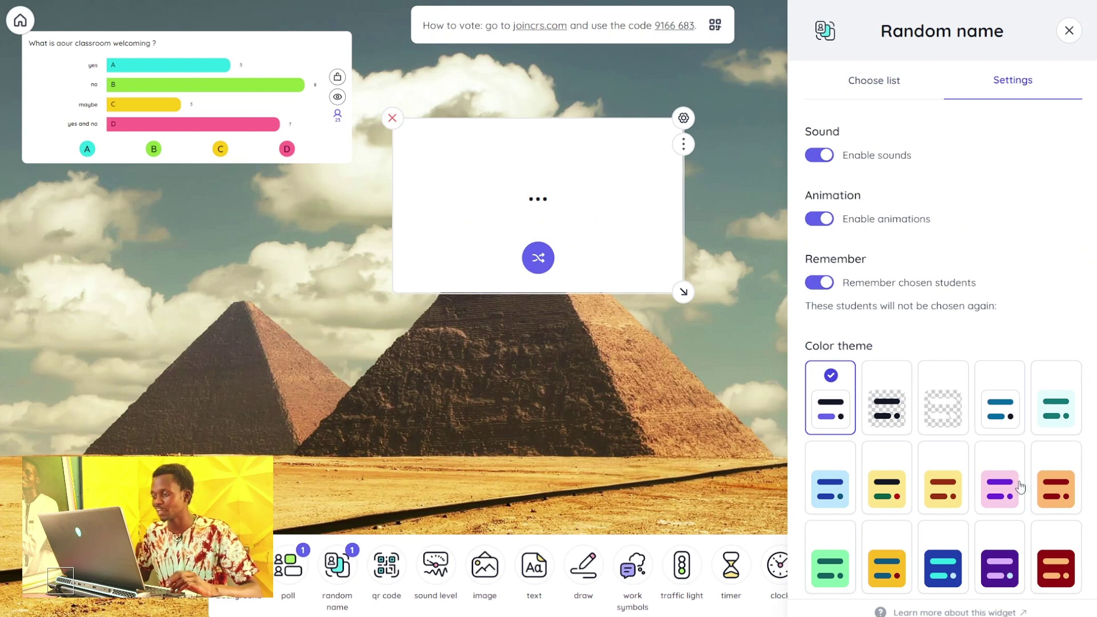
scroll(975, 505, down, 3)
scroll(975, 503, up, 3)
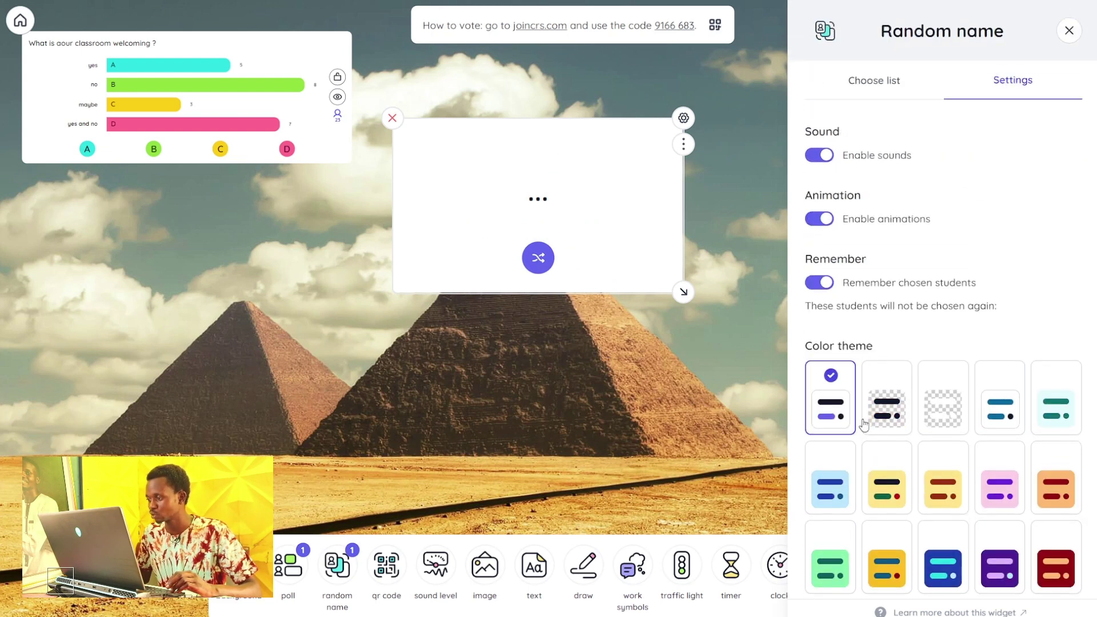
click(536, 257)
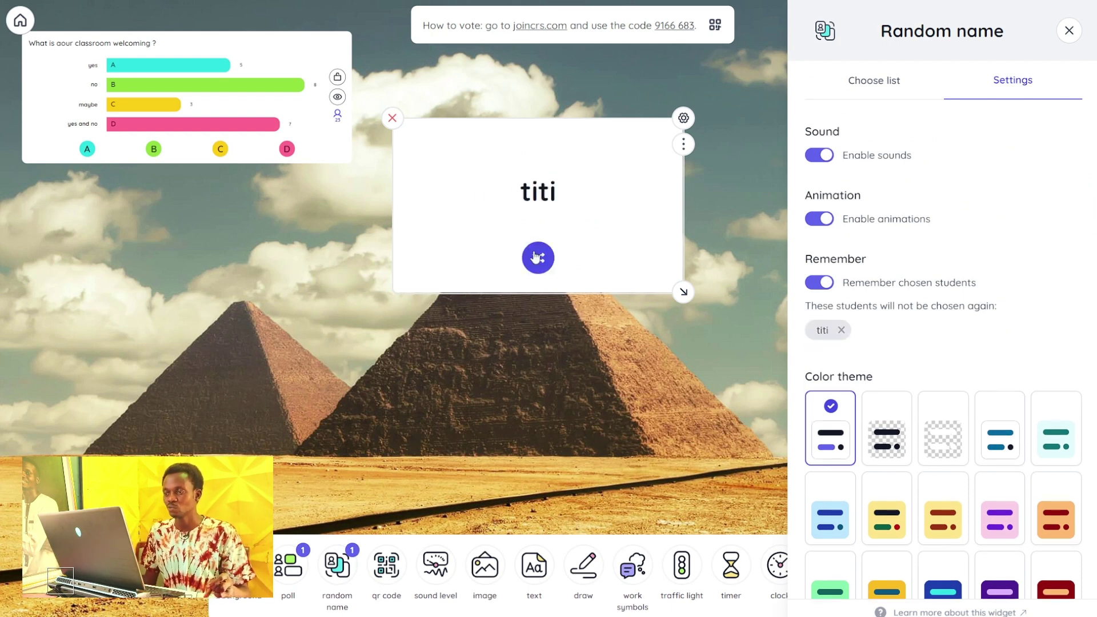
click(536, 257)
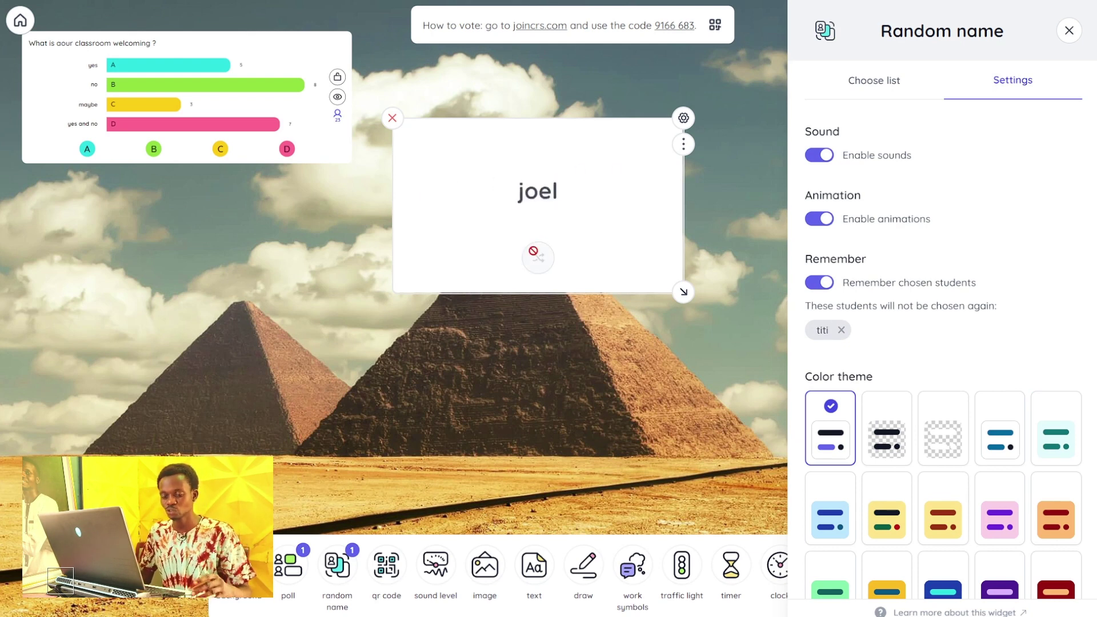
click(536, 257)
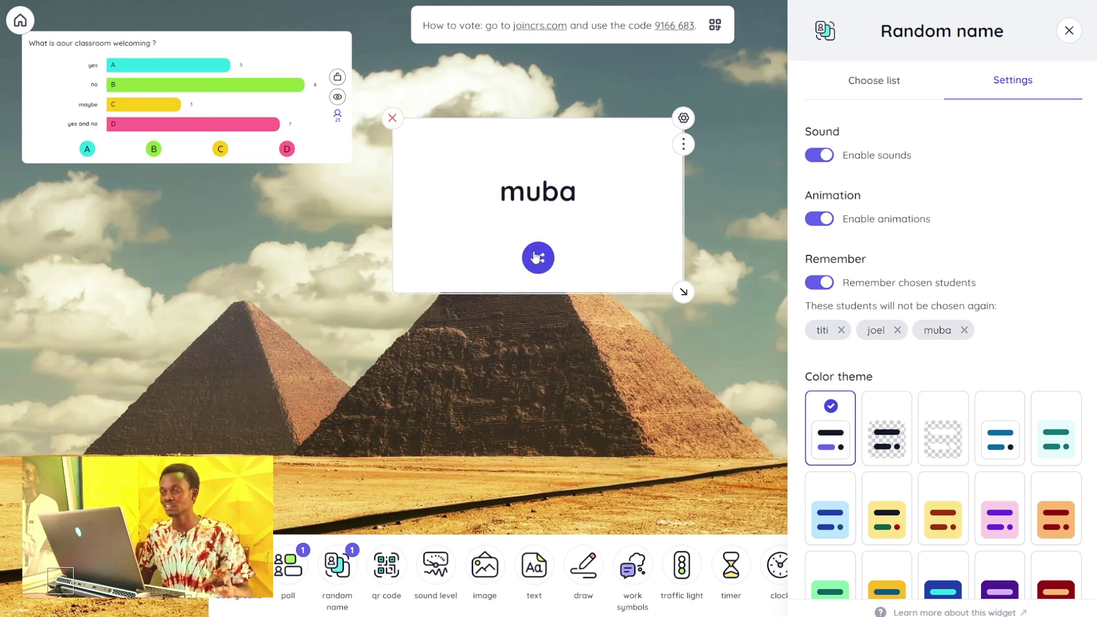
drag(683, 292, 599, 235)
drag(545, 158, 181, 212)
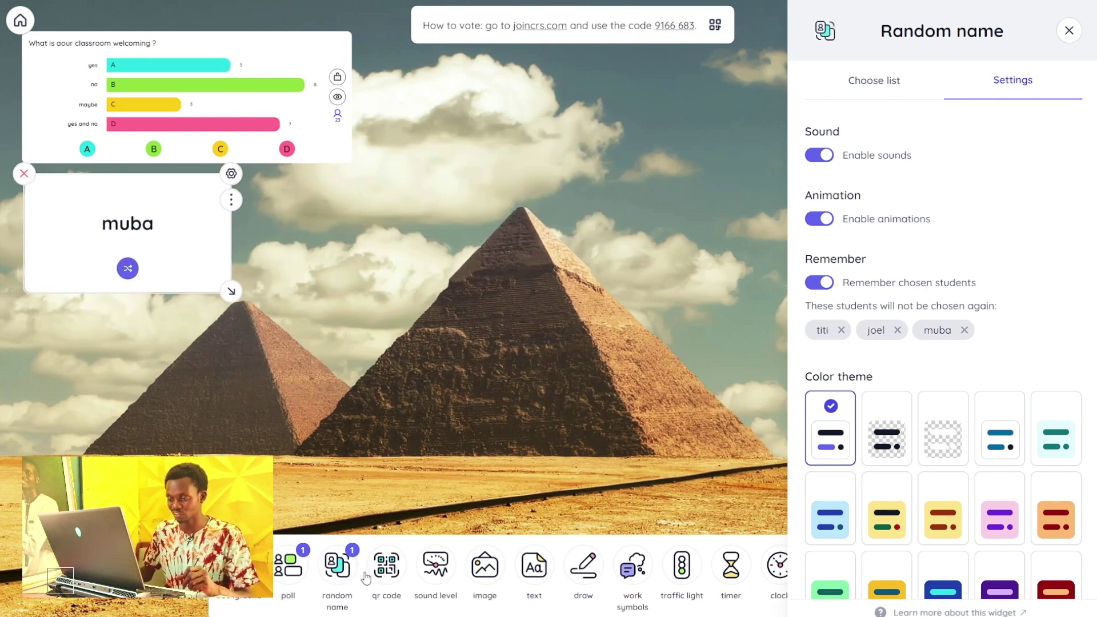
- Add a QR code for ebencuts.com, shrink it, and place it left below the muba card
click(388, 563)
drag(338, 67, 537, 117)
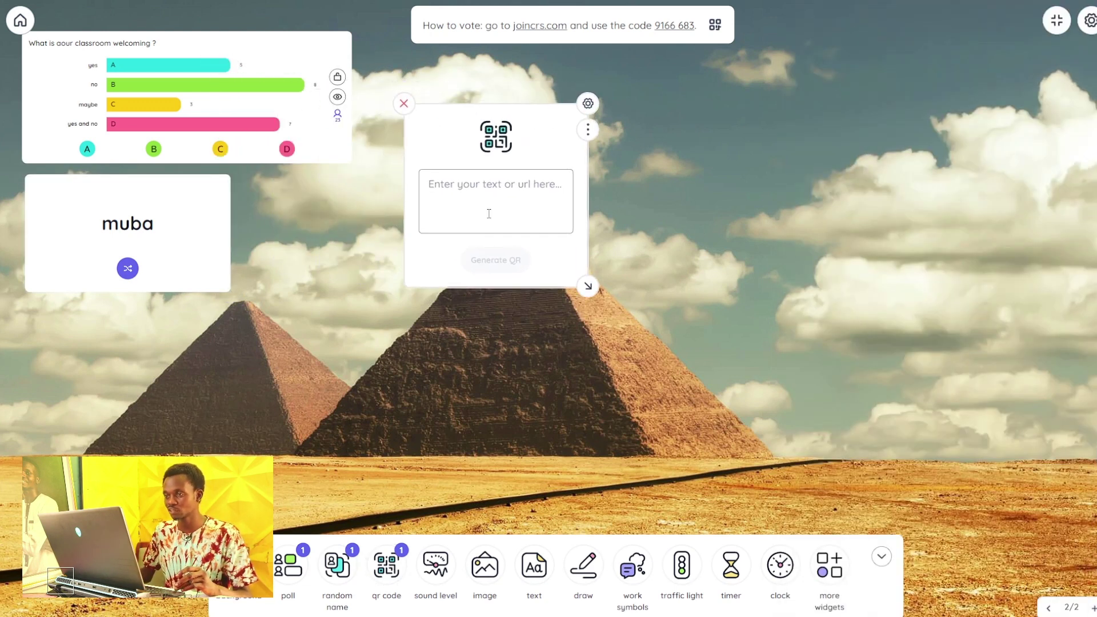
click(438, 189)
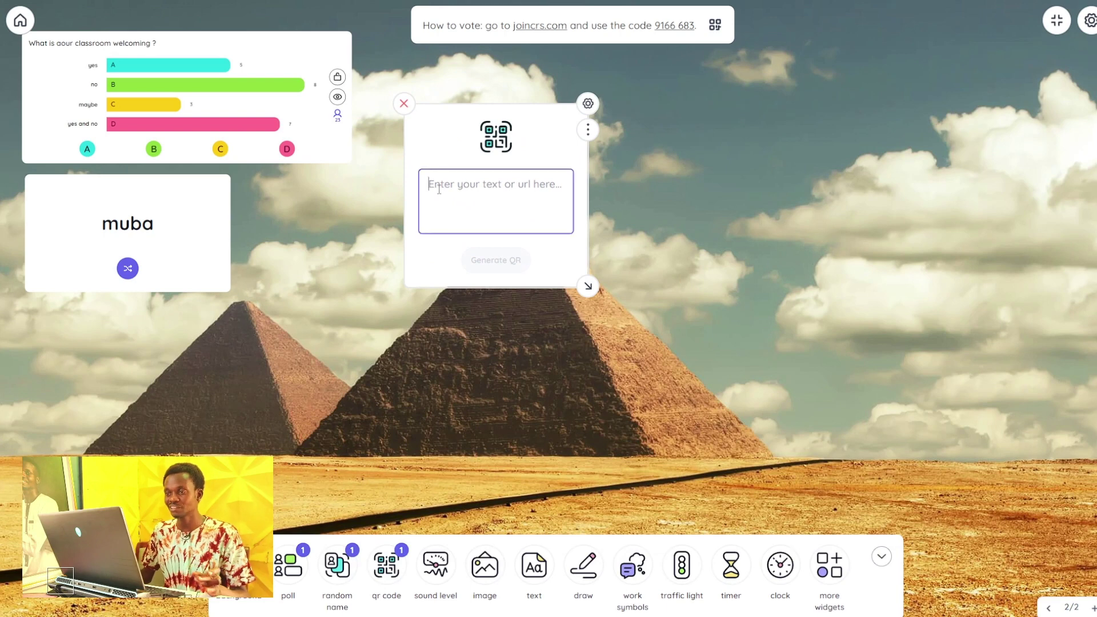
text(eb)
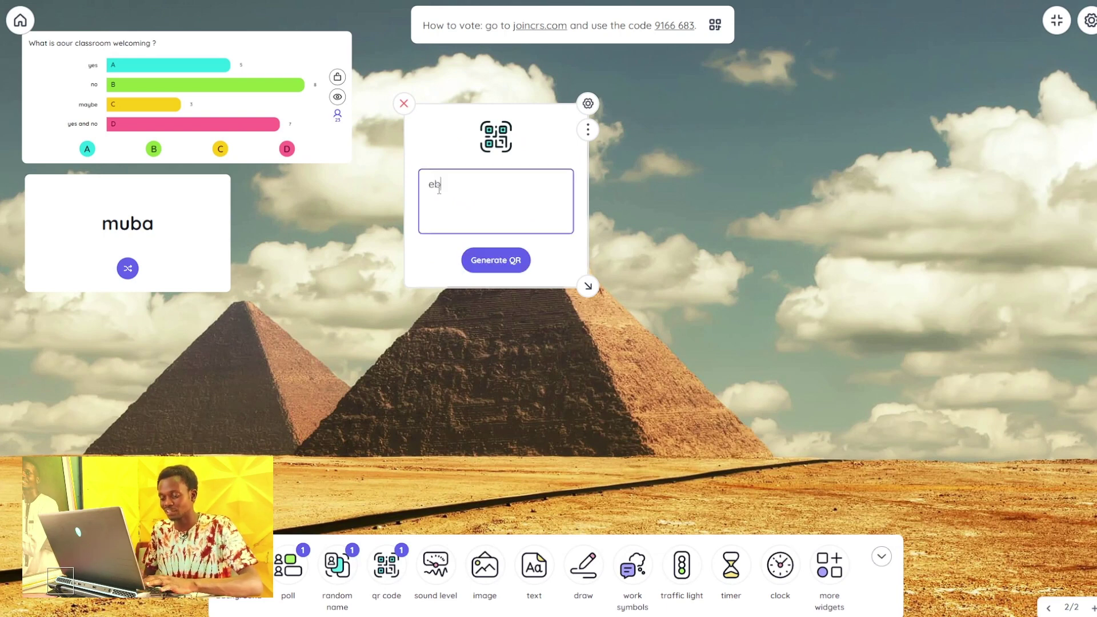
text(encuts)
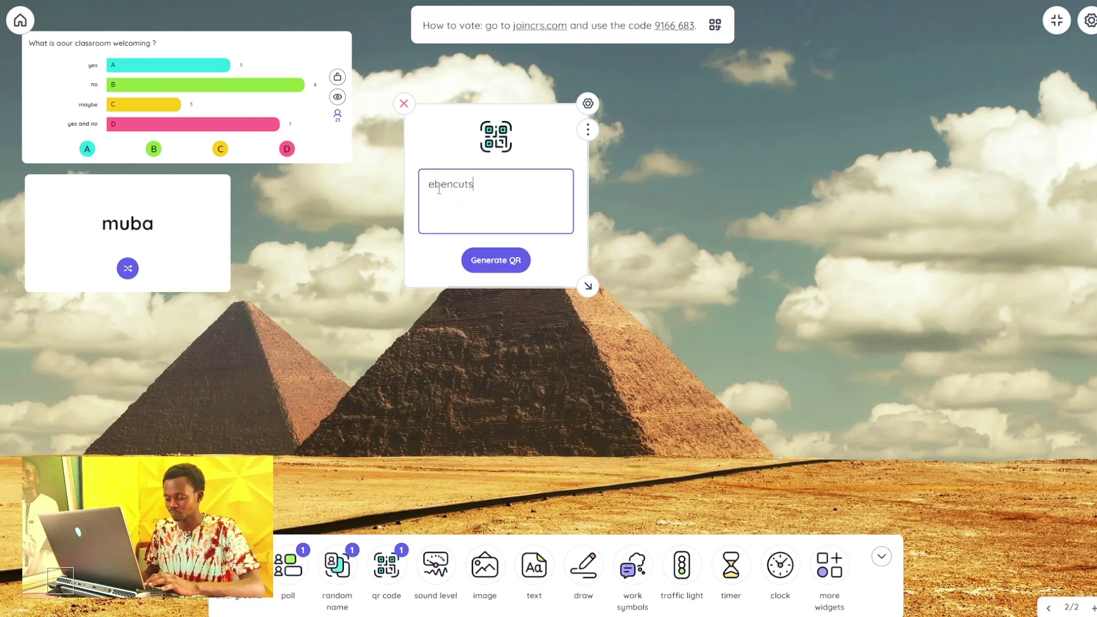
text(.com)
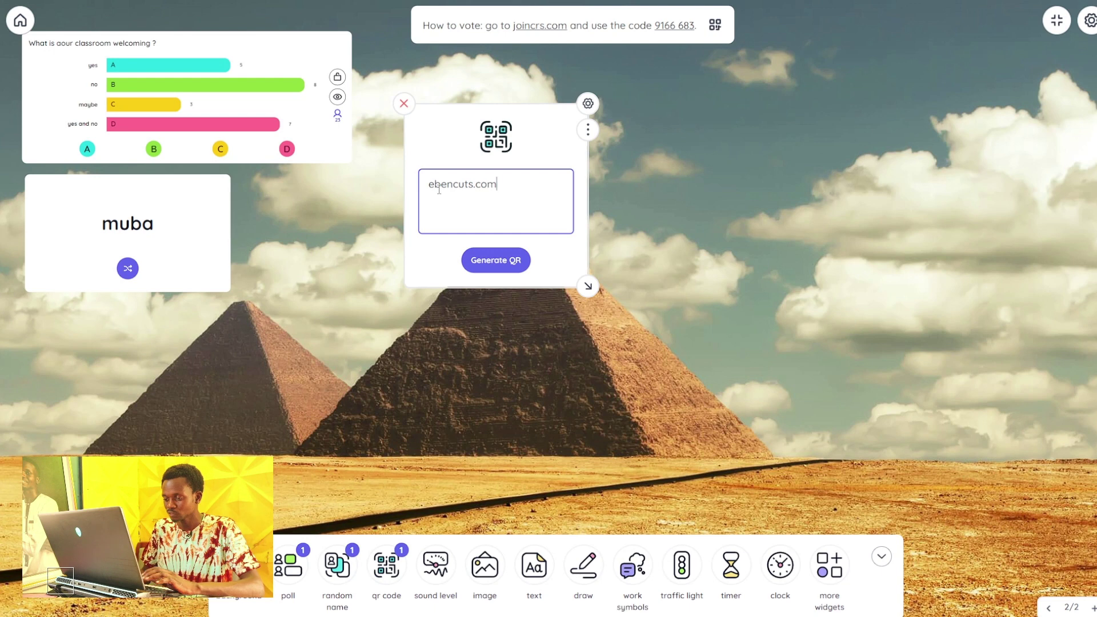
click(489, 262)
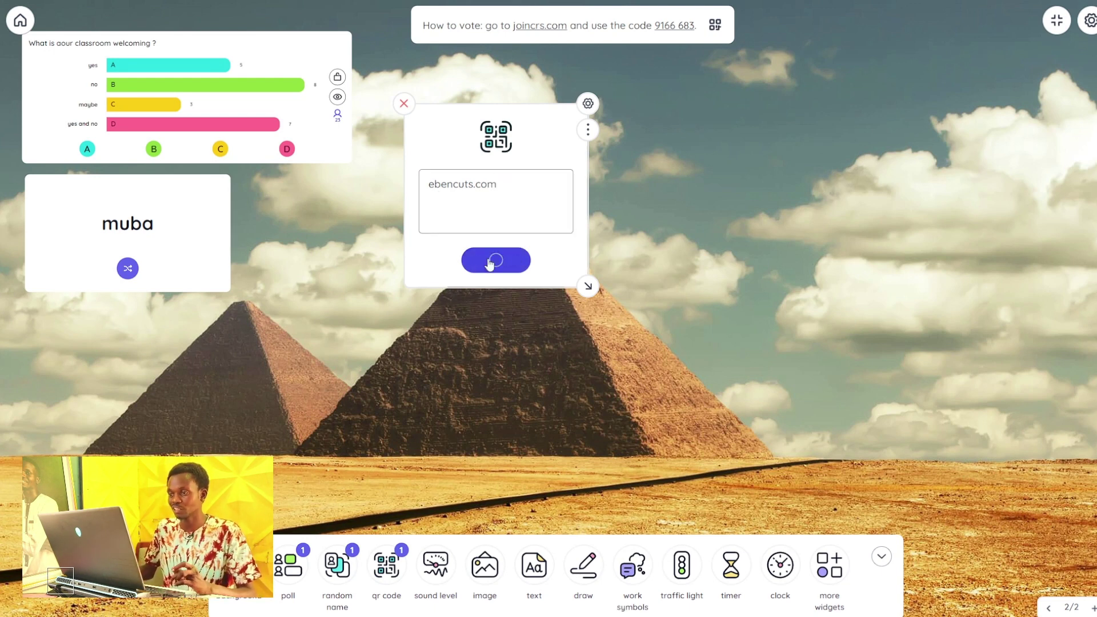
drag(588, 291, 531, 219)
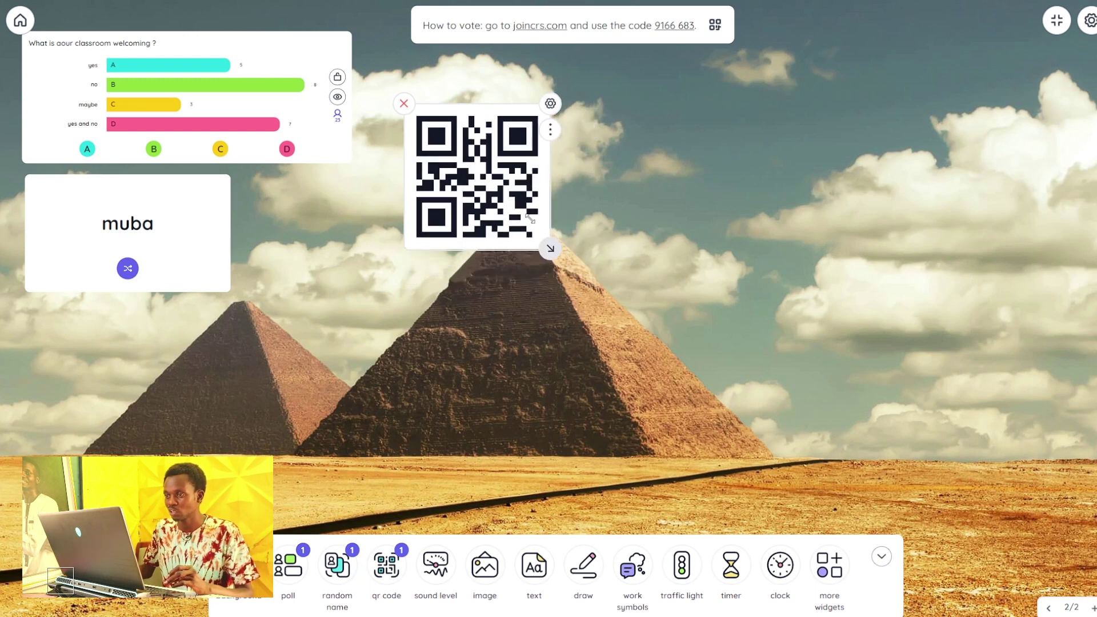
drag(479, 196, 99, 364)
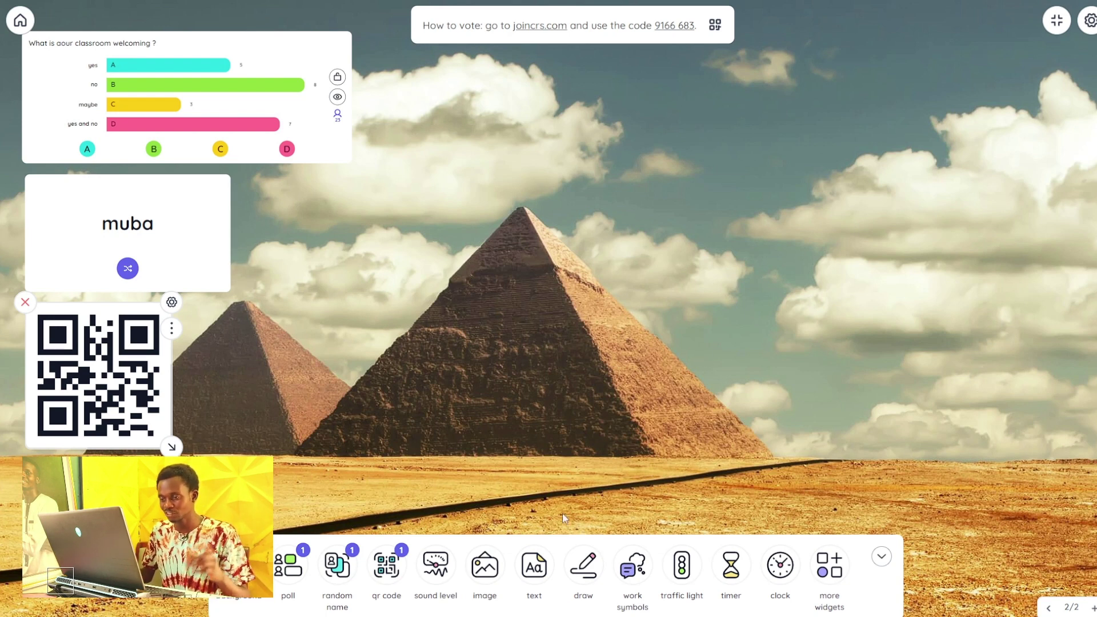
- Add a sound level meter, exit full screen, and shrink it beside the muba card
click(432, 577)
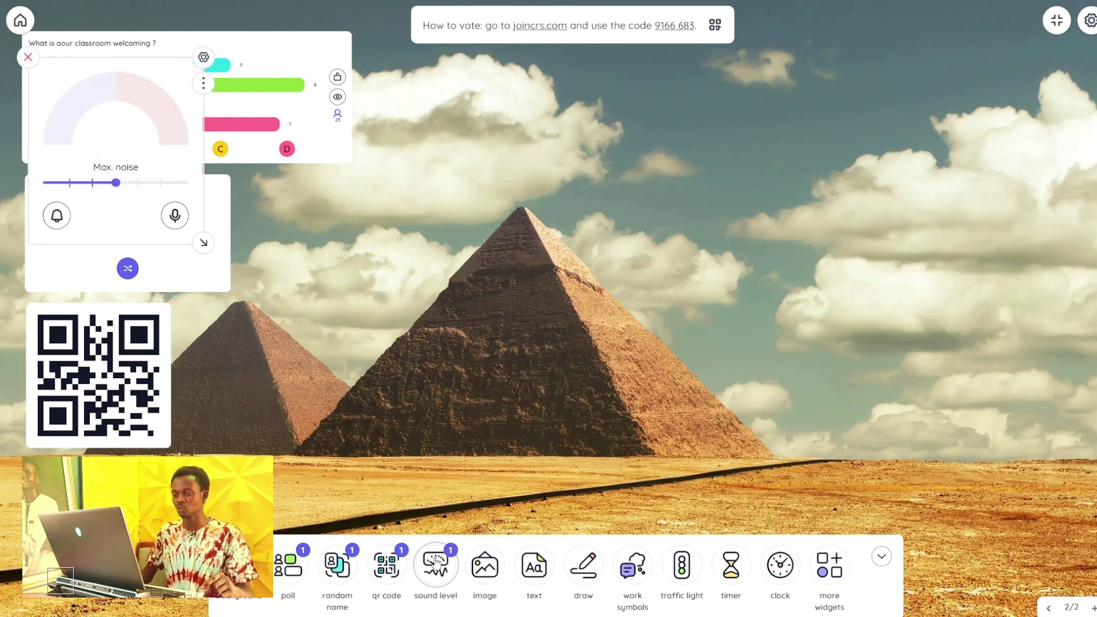
drag(119, 92, 533, 150)
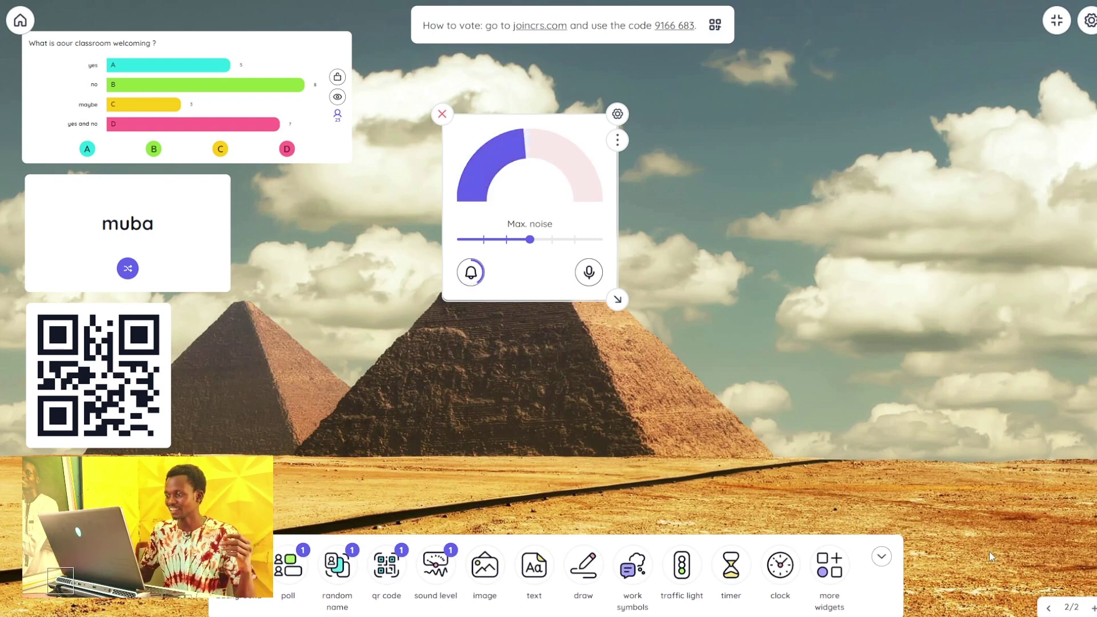
click(1056, 20)
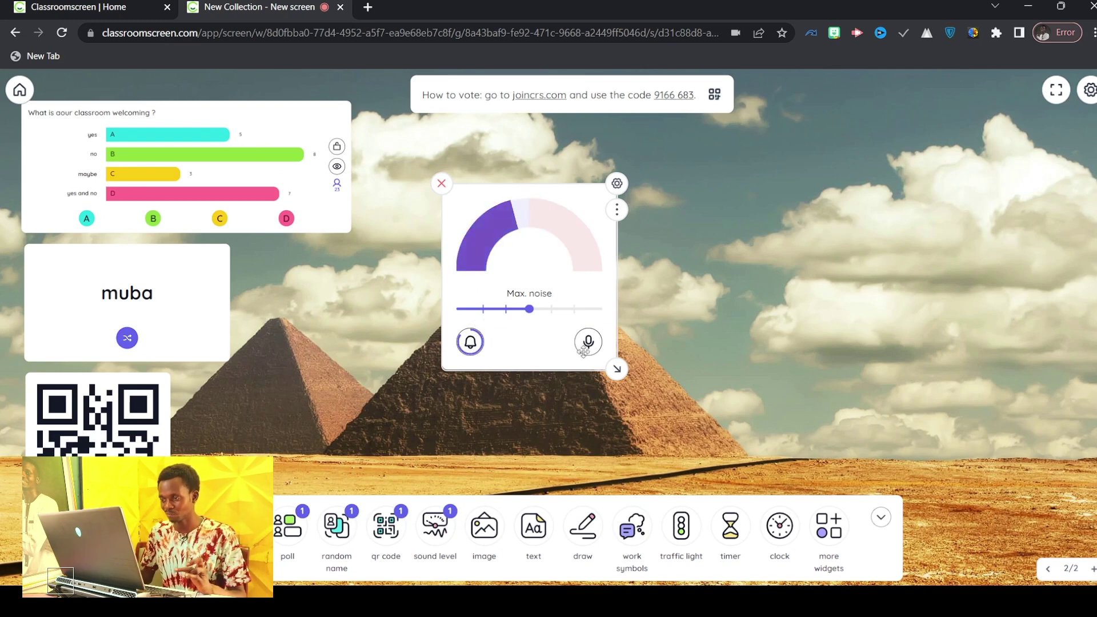
drag(617, 368, 538, 305)
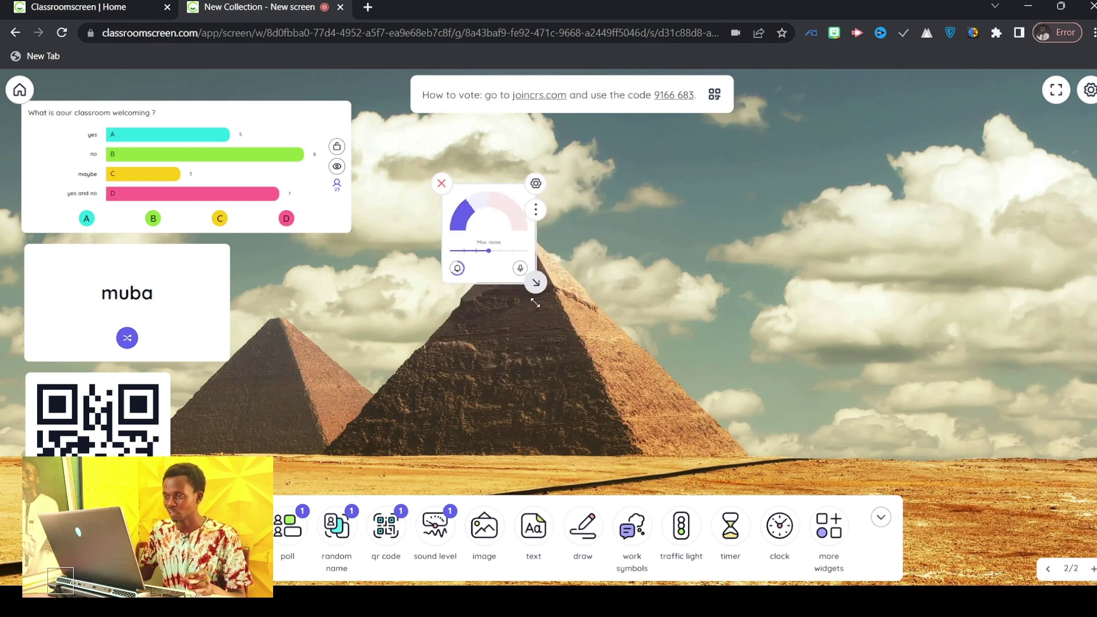
drag(506, 211, 305, 268)
drag(320, 335, 362, 349)
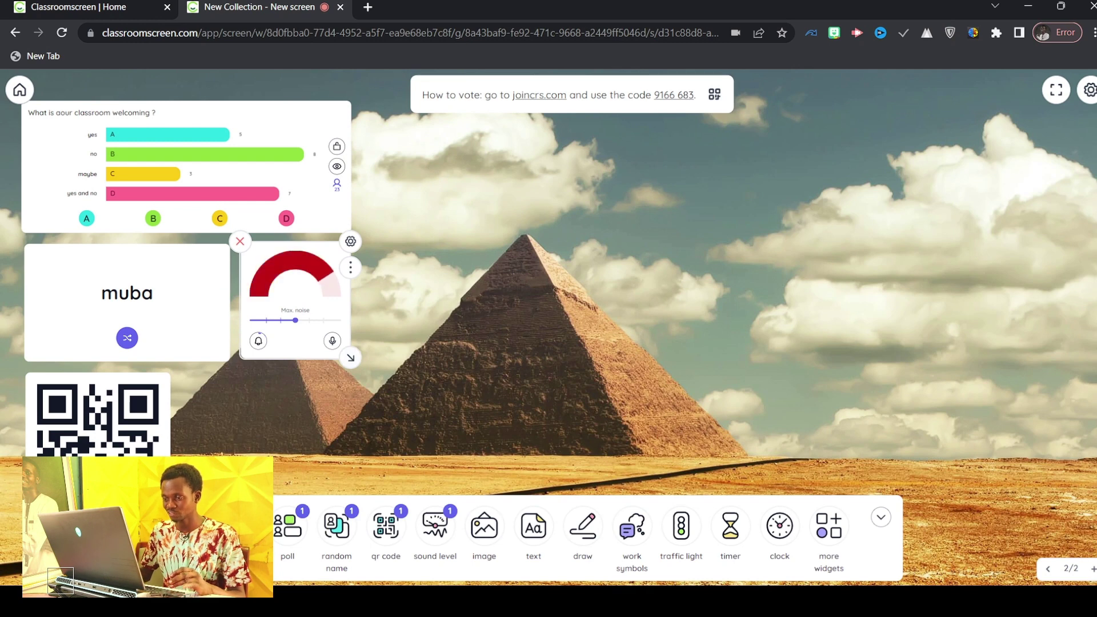
- Add an image widget and upload a portrait photo into it
click(484, 526)
drag(489, 237, 548, 251)
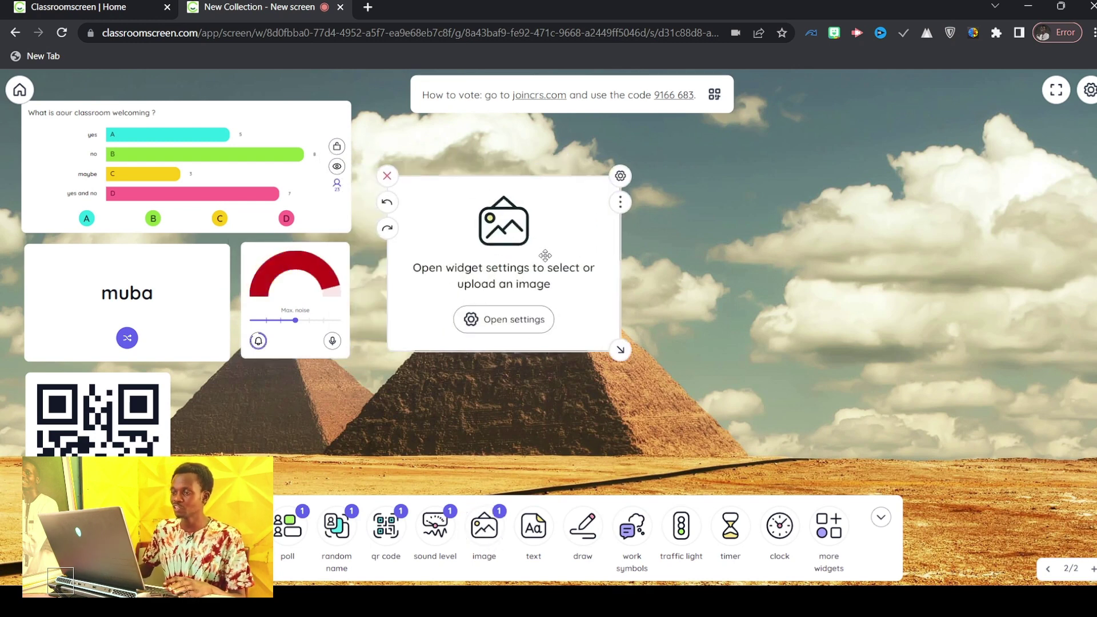
click(515, 319)
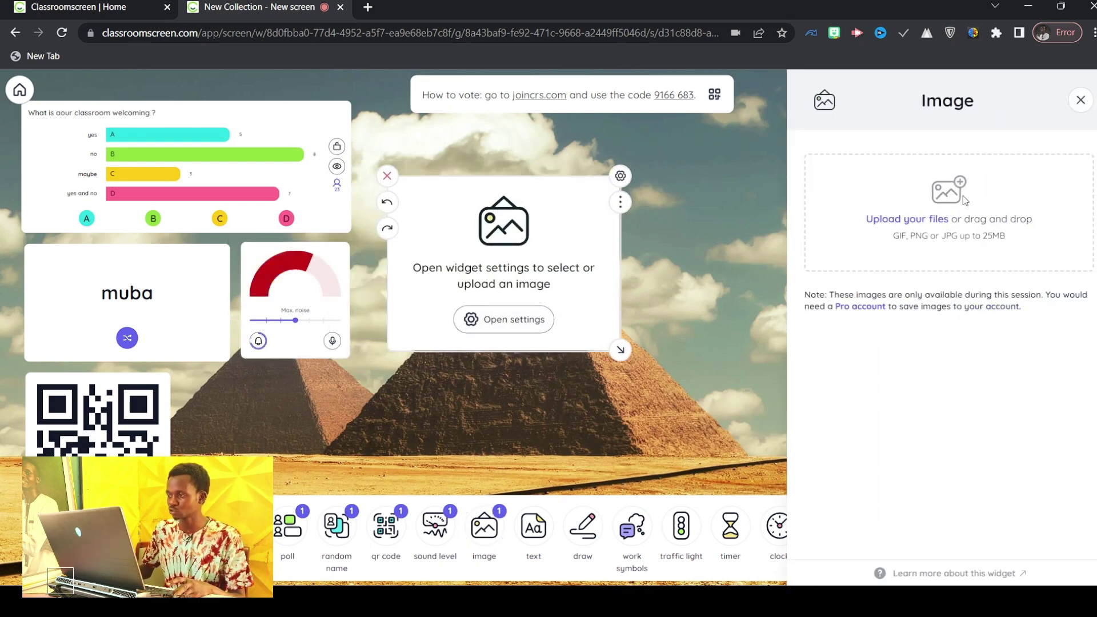
click(924, 221)
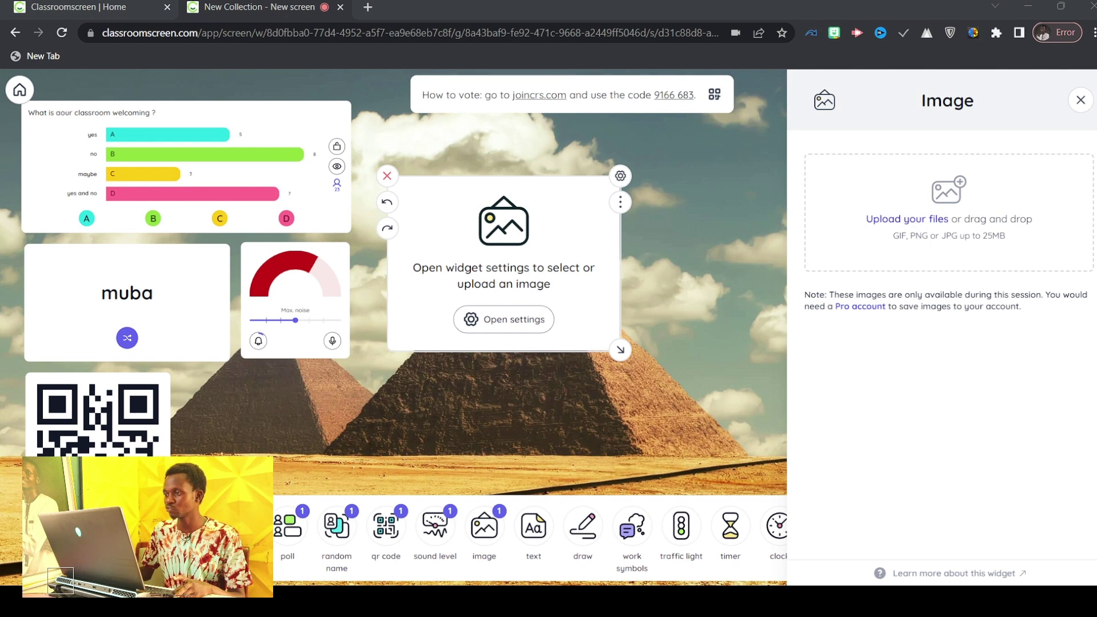
double_click(790, 200)
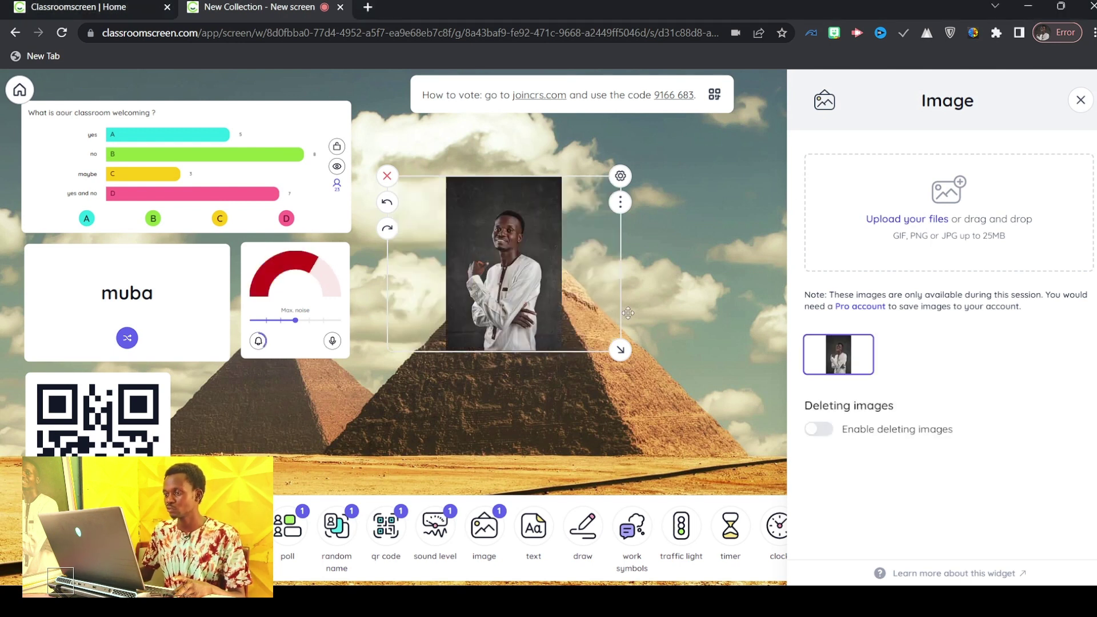
- Shrink the photo and place it beside the poll at the top
drag(624, 354, 572, 308)
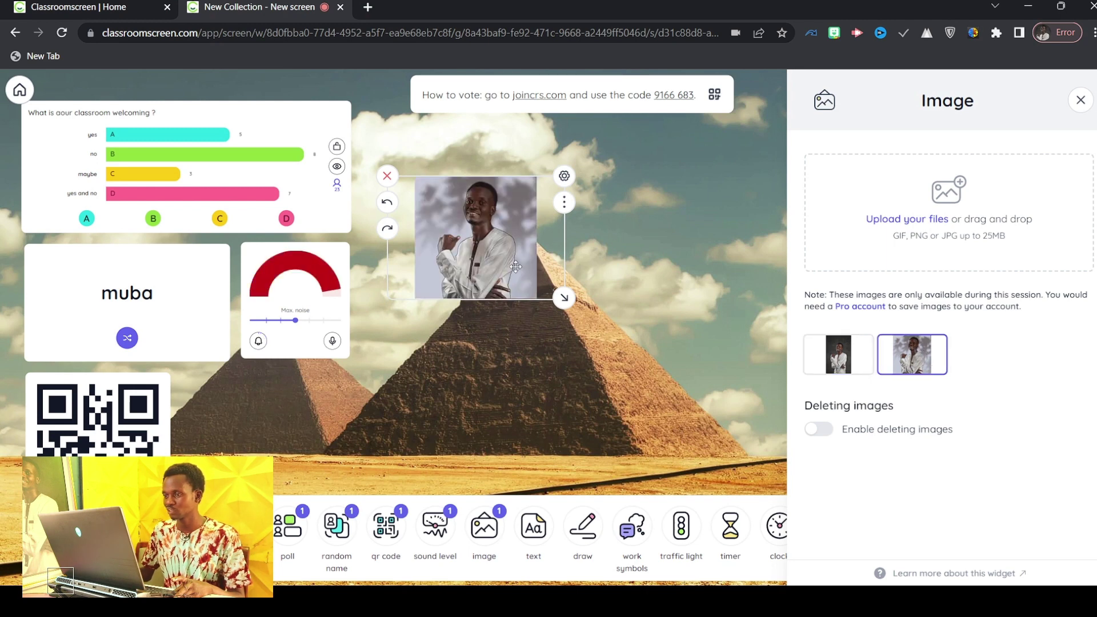
mouse_move(561, 297)
mouse_down()
mouse_move(546, 283)
mouse_move(569, 290)
mouse_move(558, 293)
mouse_up()
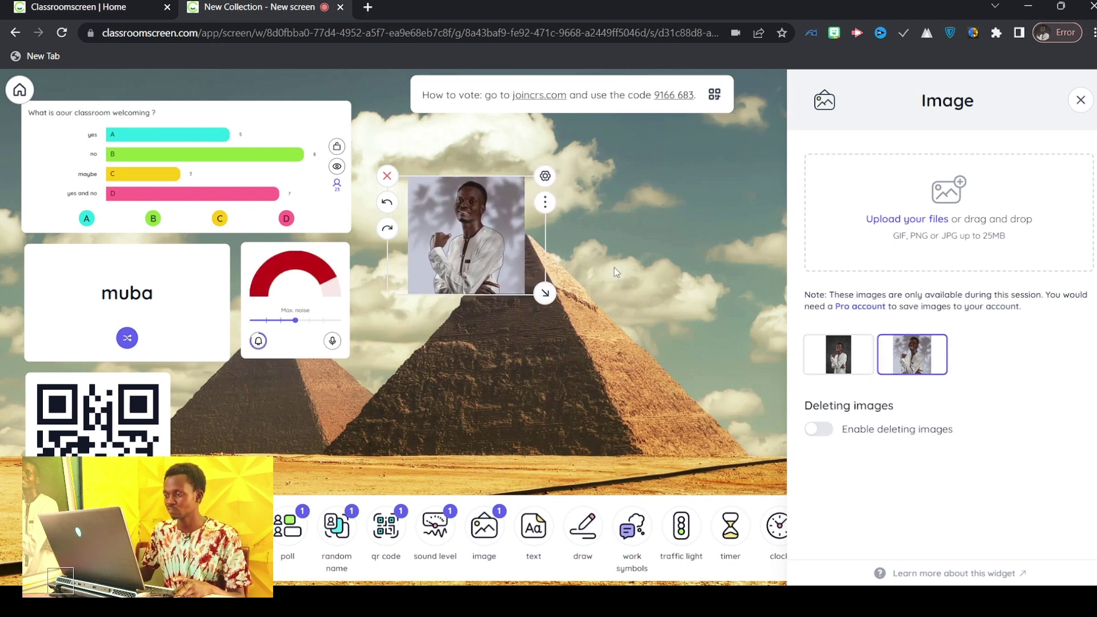
click(608, 269)
drag(463, 236, 423, 165)
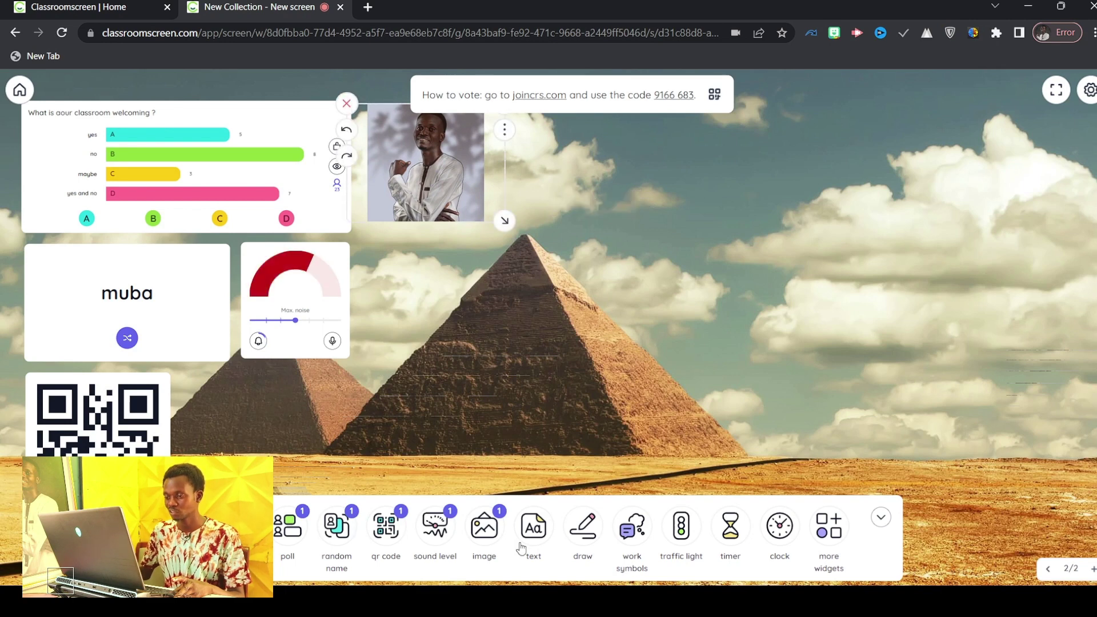
- Add a text box and shrink it to a small empty box below the photo
click(539, 517)
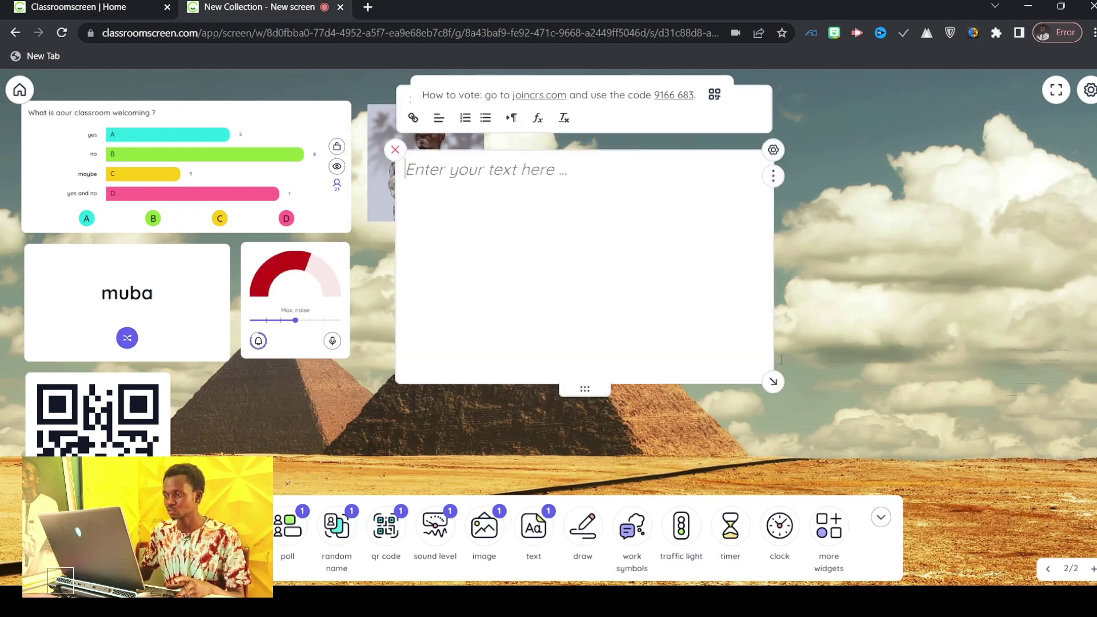
mouse_move(771, 381)
mouse_down()
mouse_move(510, 234)
mouse_move(532, 221)
mouse_move(474, 281)
mouse_move(489, 272)
mouse_up()
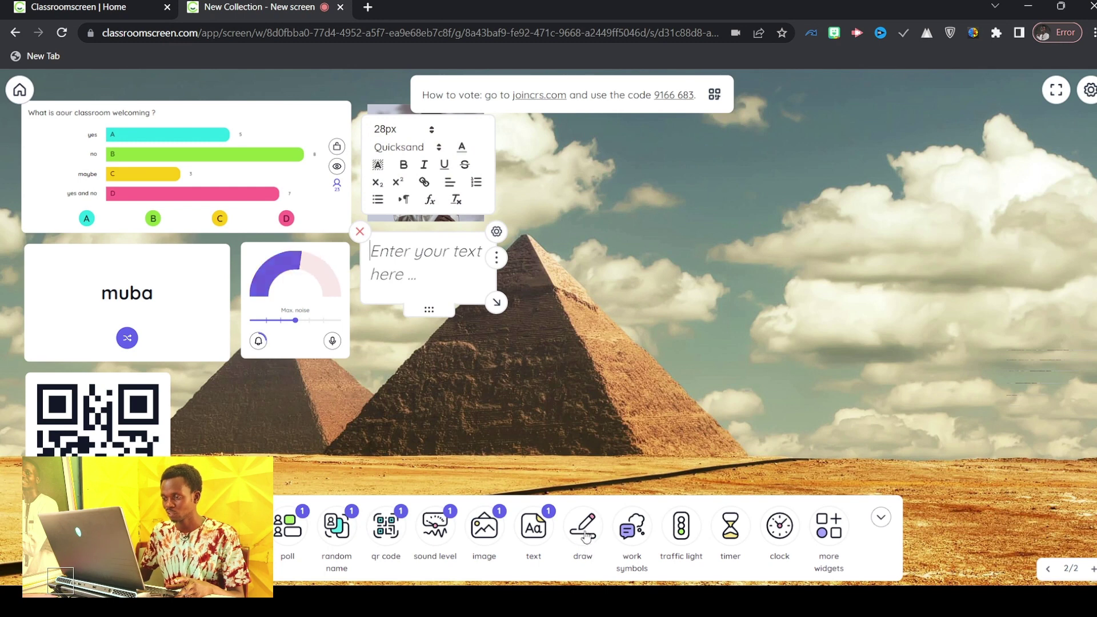
click(584, 529)
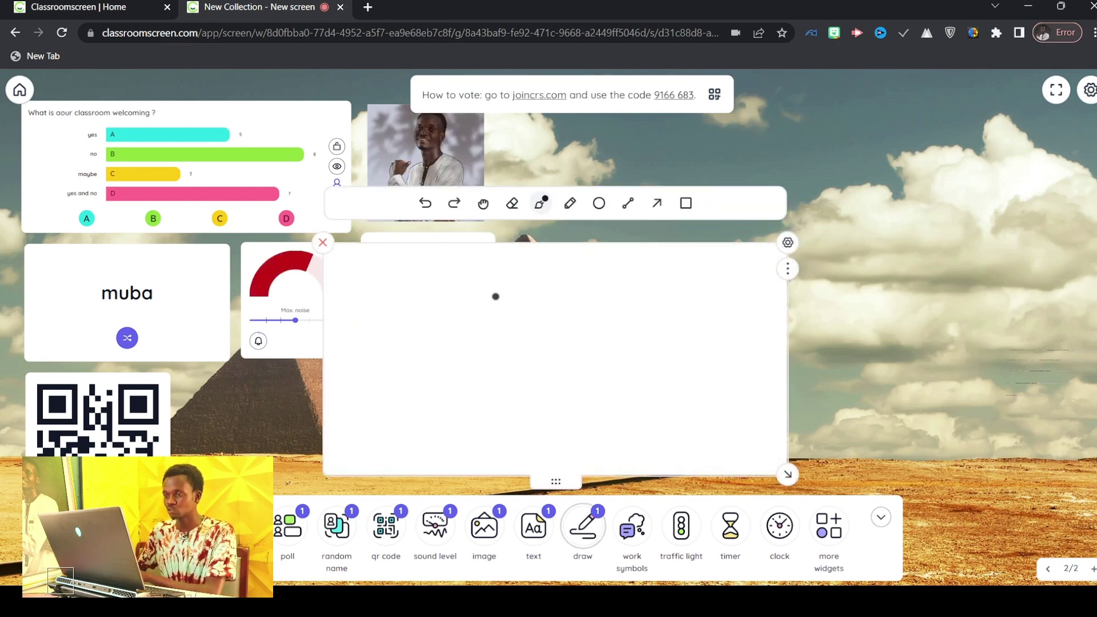
drag(476, 311, 427, 364)
mouse_move(464, 307)
mouse_down()
mouse_move(631, 340)
mouse_move(637, 377)
mouse_up()
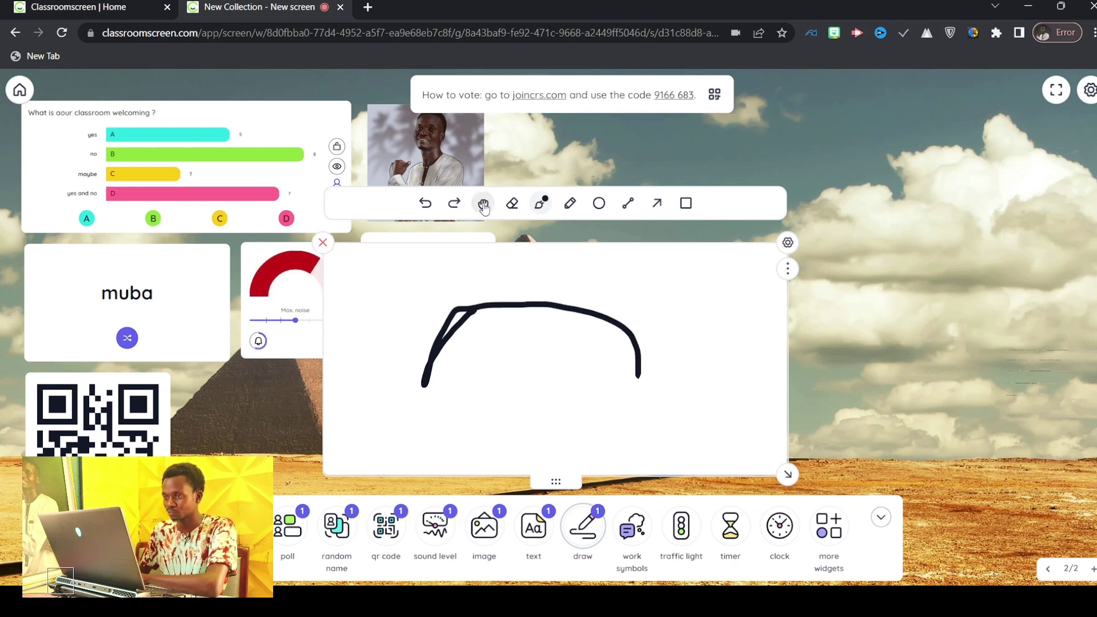
click(425, 204)
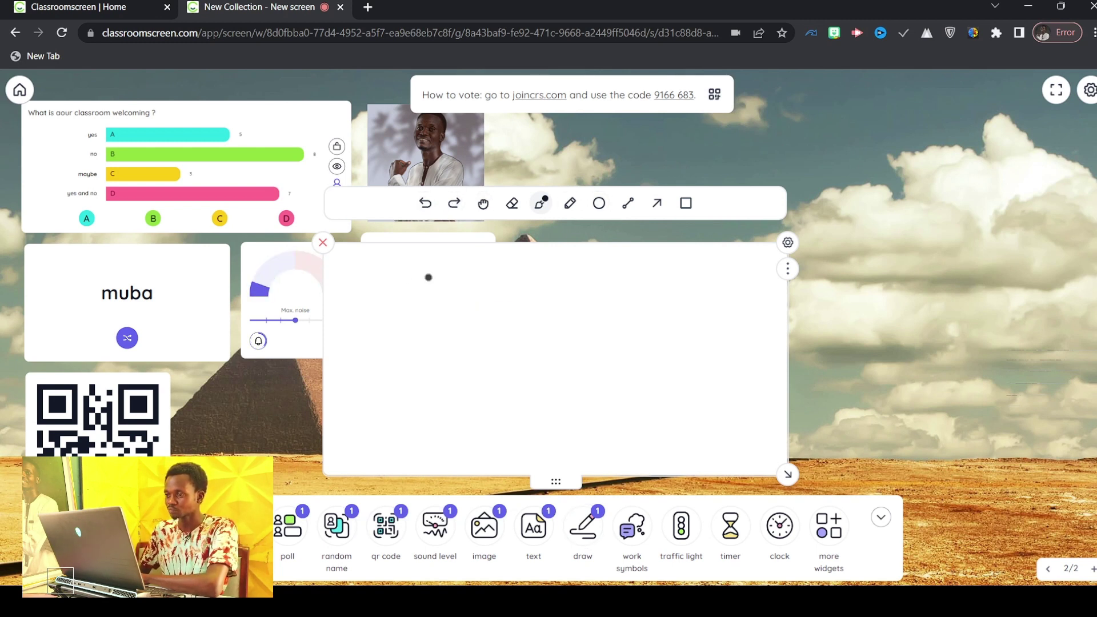
mouse_move(475, 312)
mouse_down()
mouse_move(380, 394)
mouse_move(379, 418)
mouse_move(663, 310)
mouse_up()
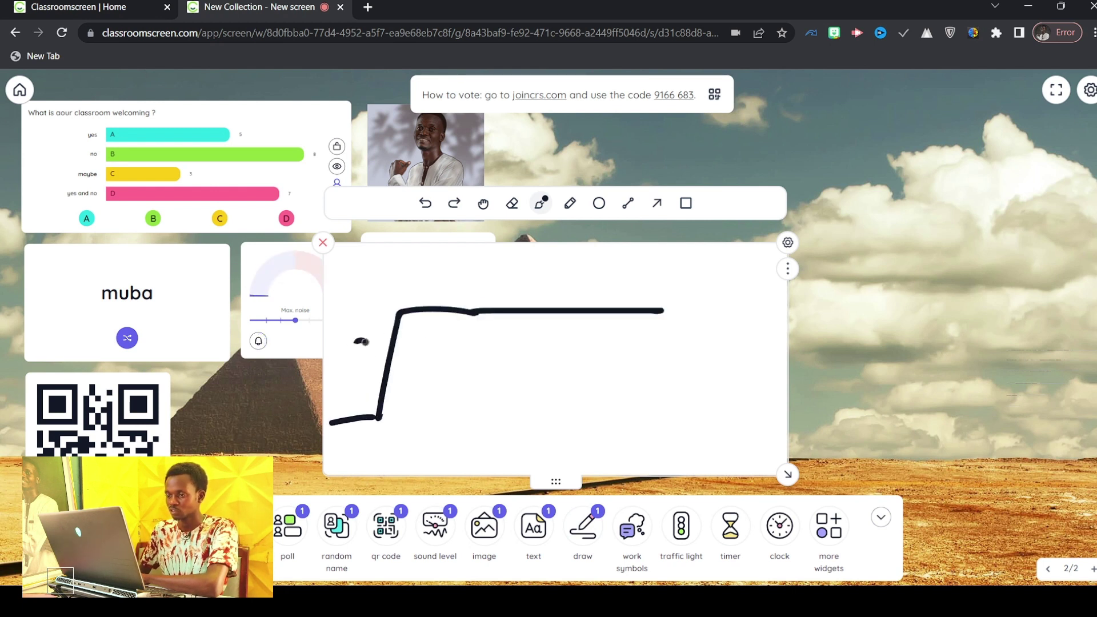
drag(377, 324, 383, 321)
drag(450, 273, 525, 293)
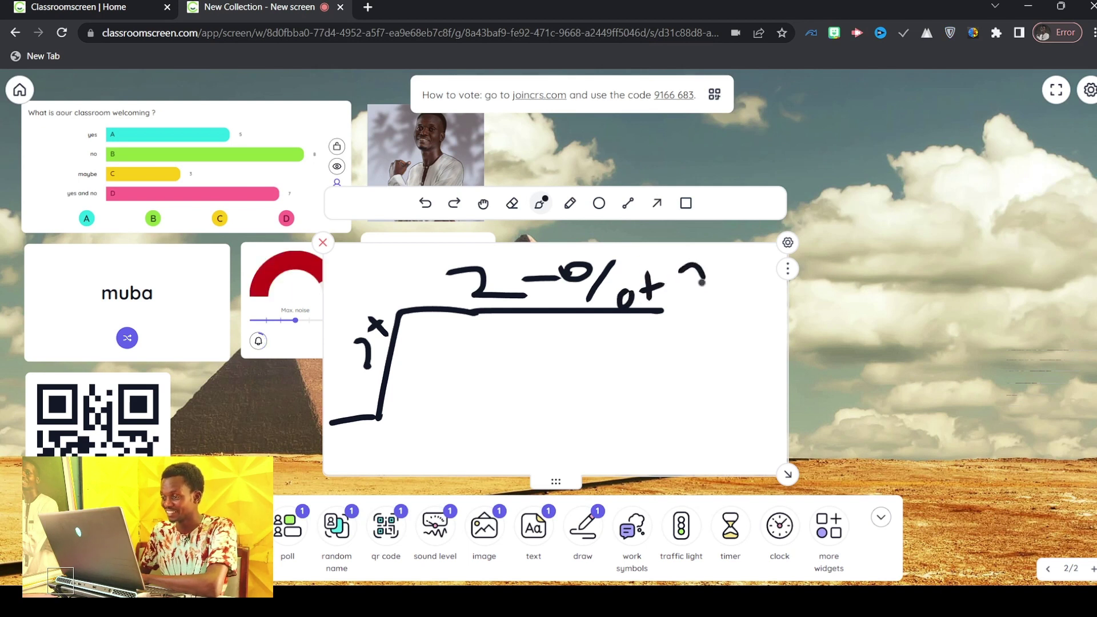
drag(702, 278, 722, 296)
mouse_move(447, 363)
mouse_down()
mouse_move(469, 425)
mouse_move(552, 421)
mouse_up()
drag(567, 356, 574, 400)
mouse_move(561, 382)
mouse_down()
mouse_move(591, 374)
mouse_move(679, 415)
mouse_up()
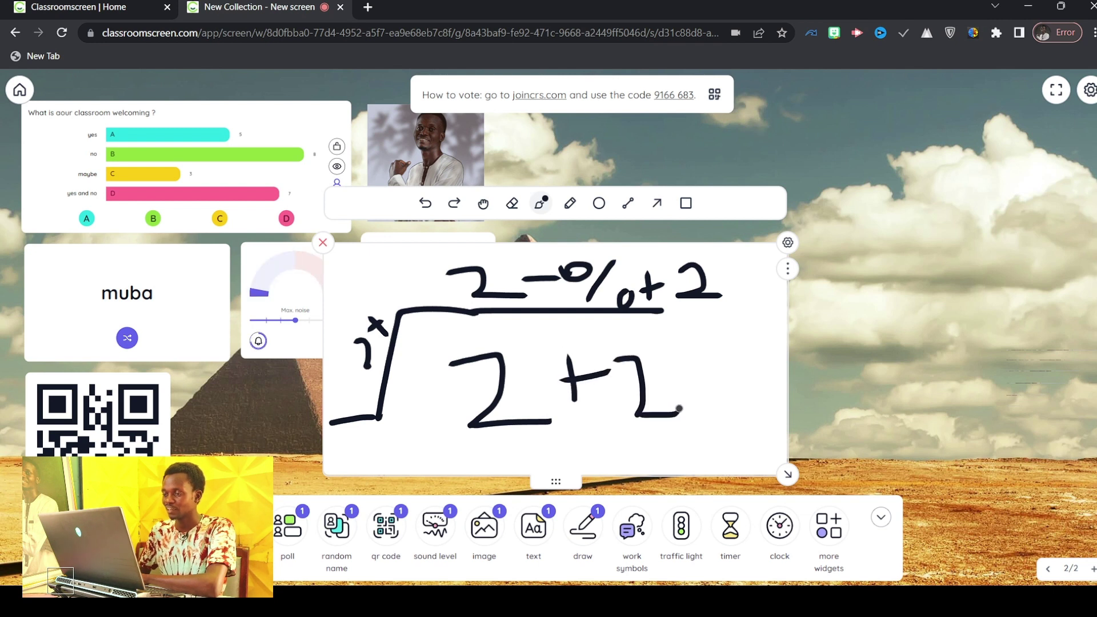
mouse_move(776, 471)
mouse_down()
mouse_move(667, 407)
mouse_move(743, 450)
mouse_up()
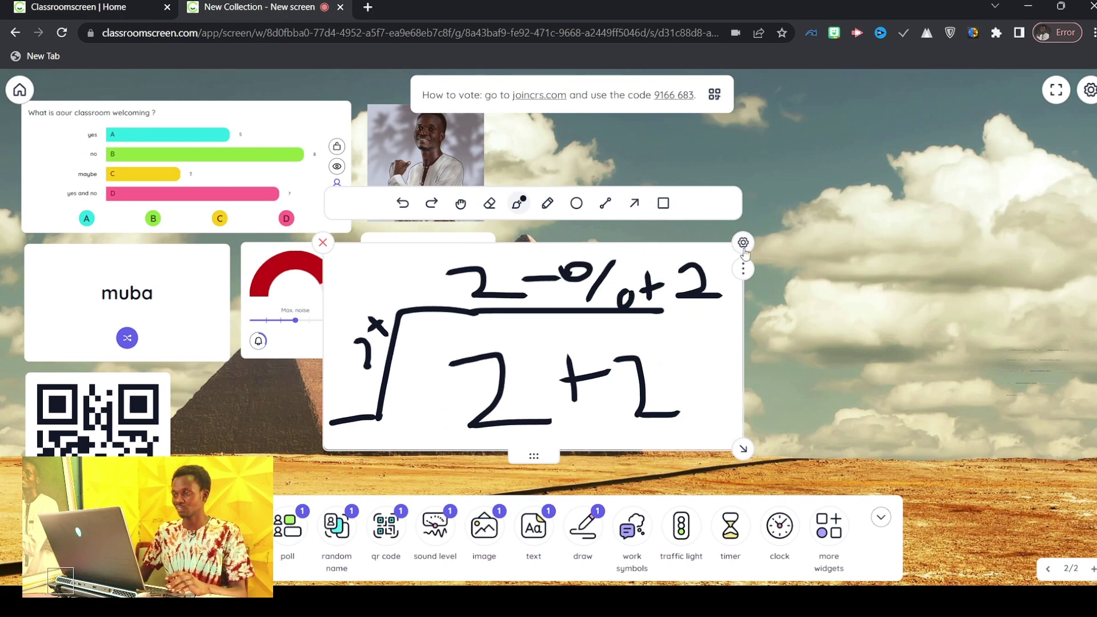
click(323, 242)
- Add a work symbol, switch it from silence to work together, and shrink it beside the QR code
click(632, 526)
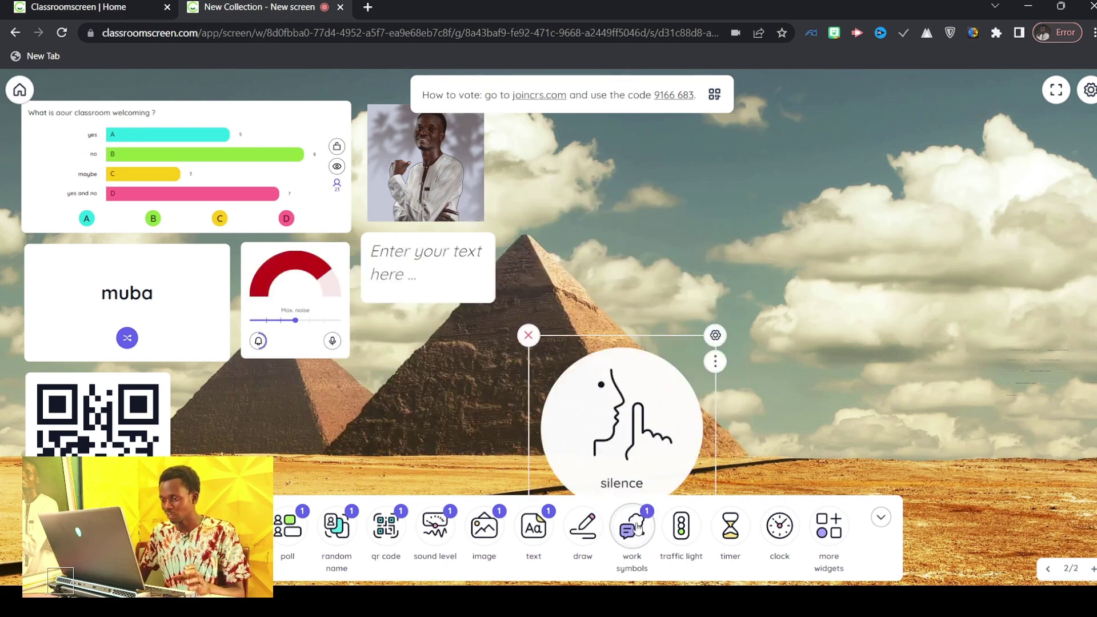
drag(646, 394, 604, 182)
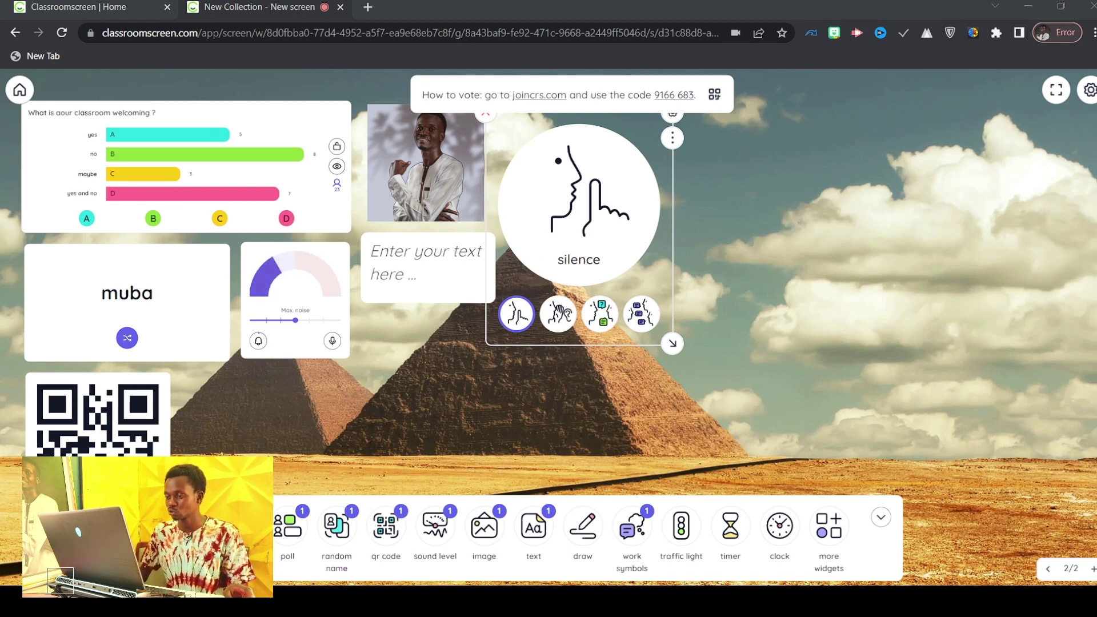
click(558, 314)
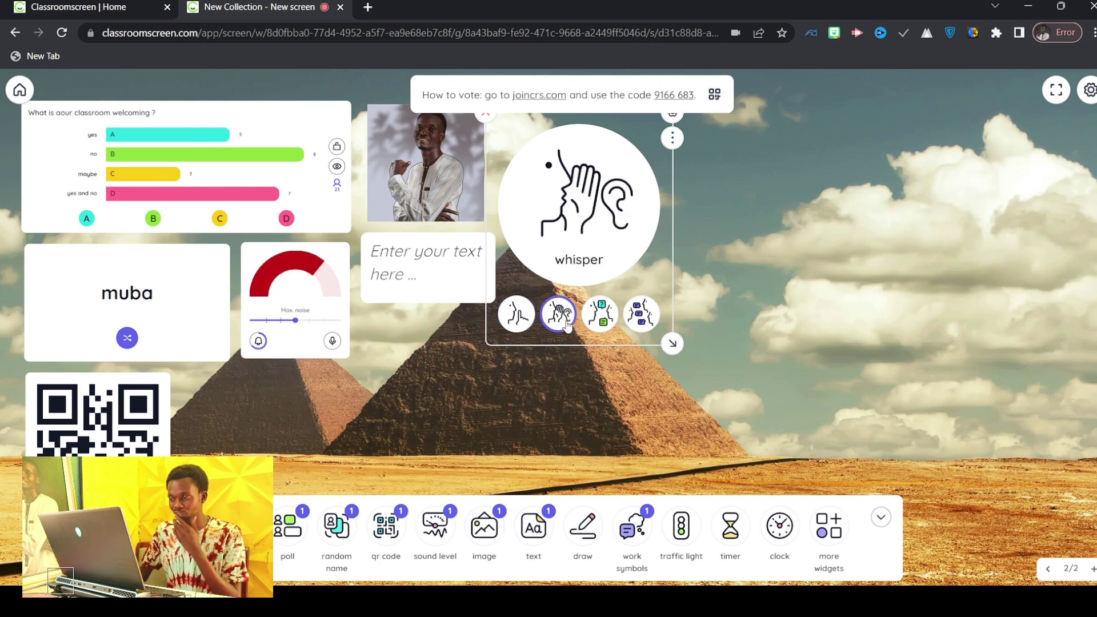
click(600, 314)
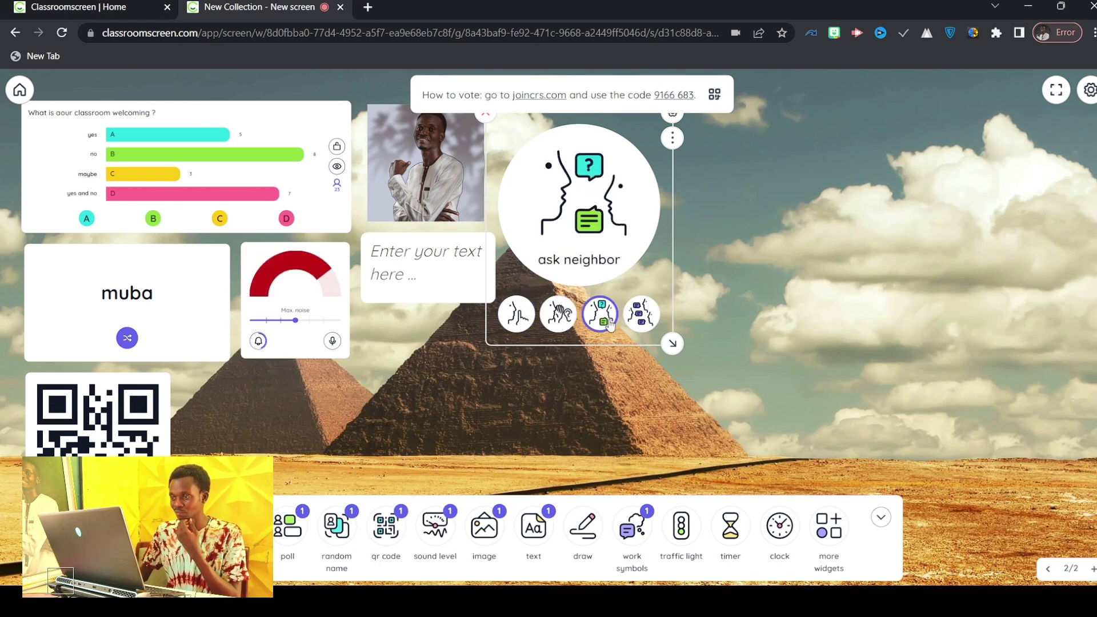
click(637, 316)
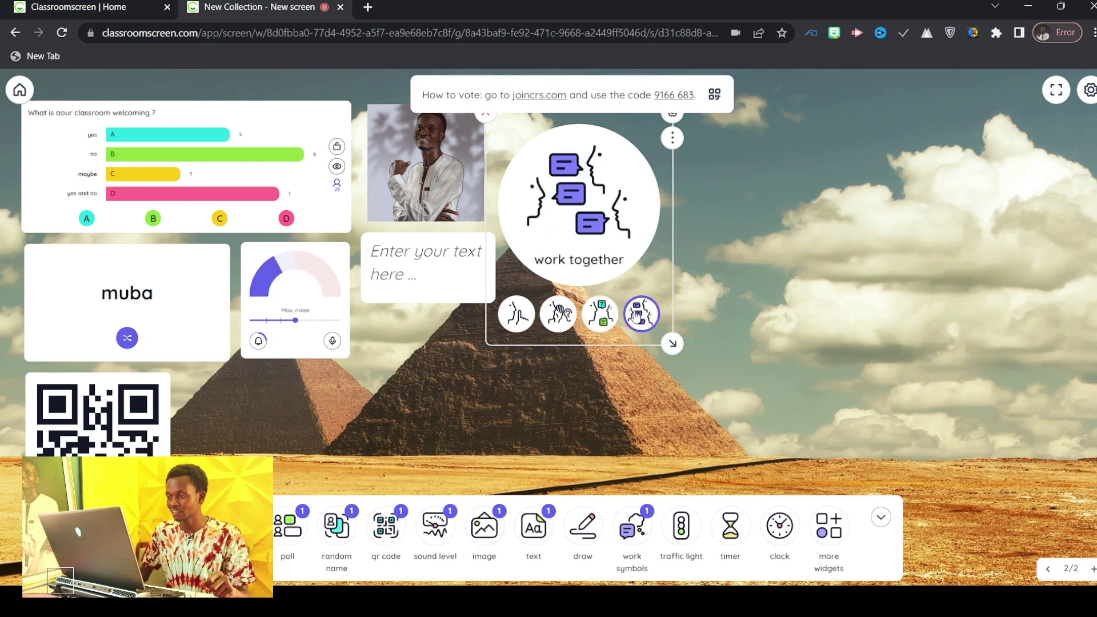
drag(672, 343, 617, 269)
drag(536, 202, 274, 430)
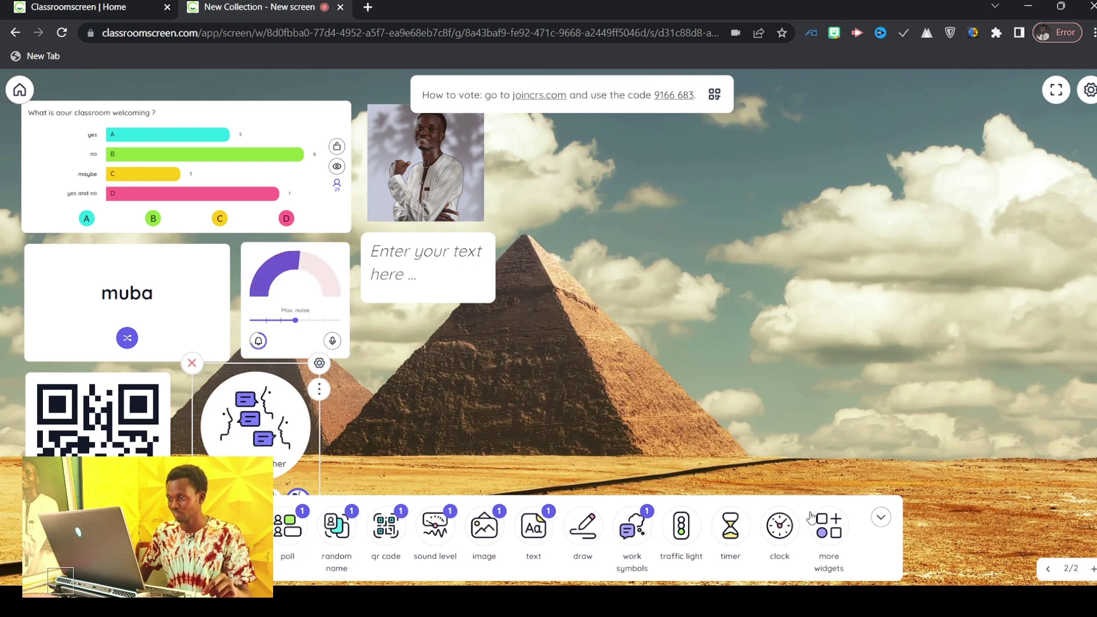
- Add a traffic light set to green and move it beside the photo
click(681, 530)
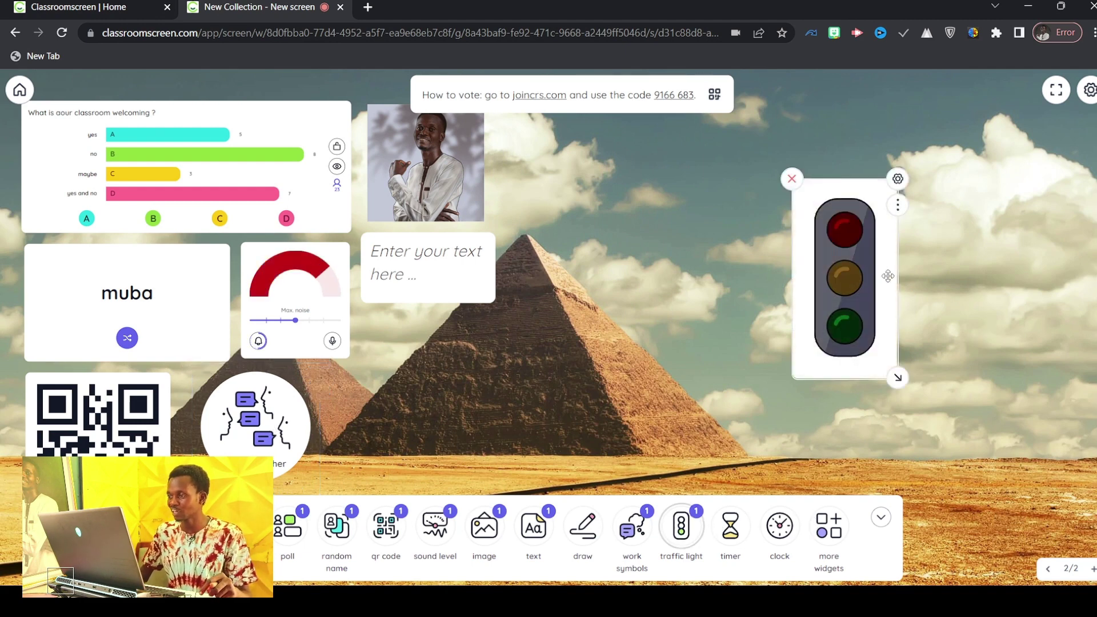
click(843, 231)
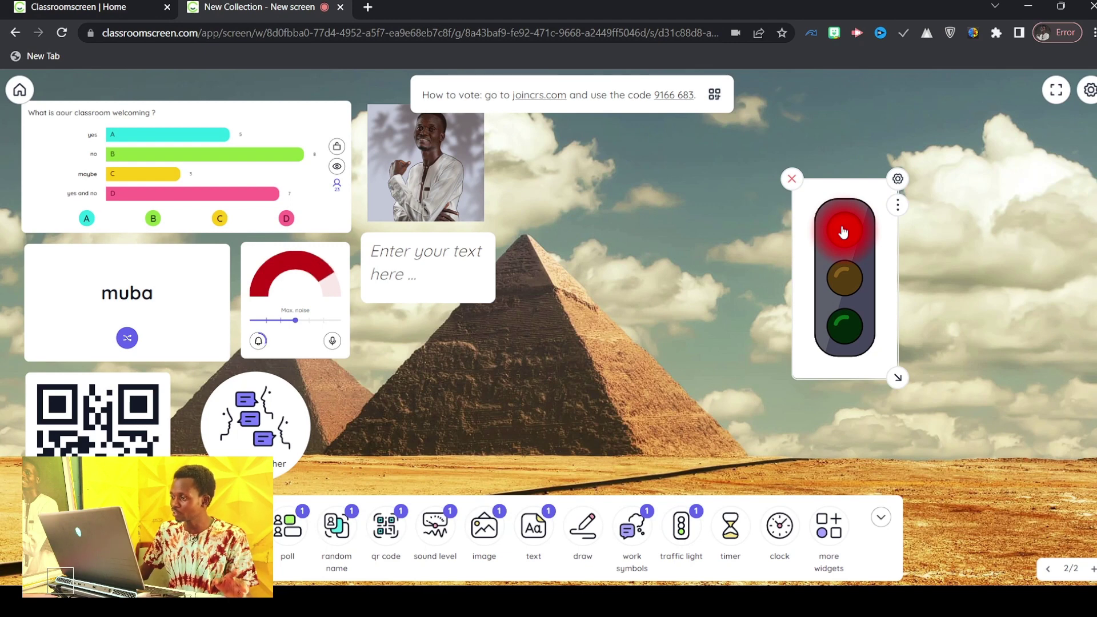
click(844, 279)
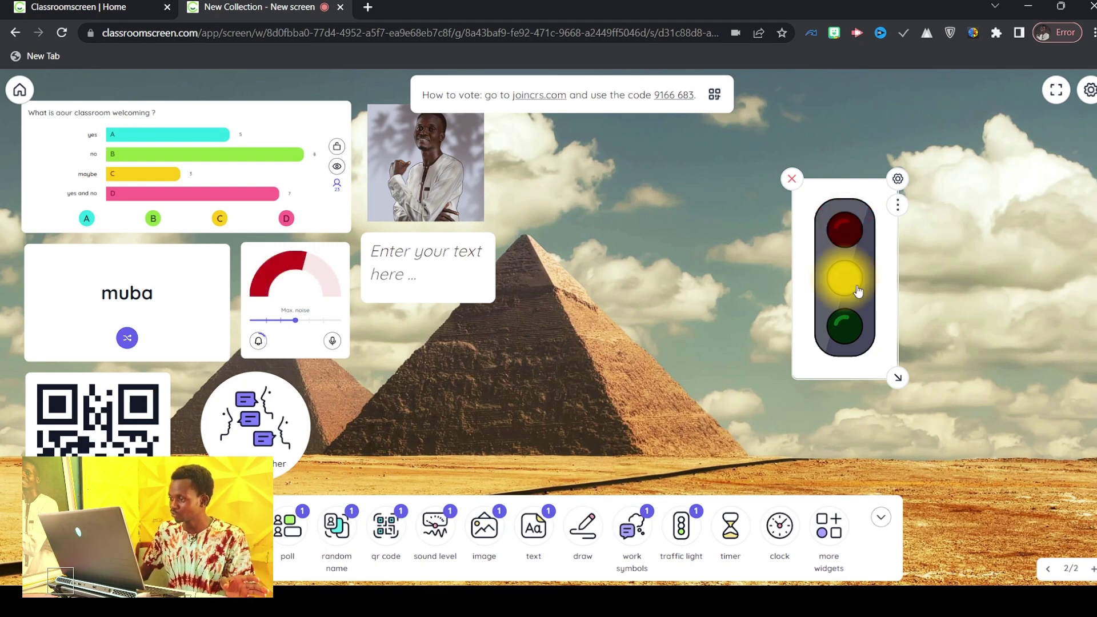
click(852, 337)
drag(833, 185, 561, 135)
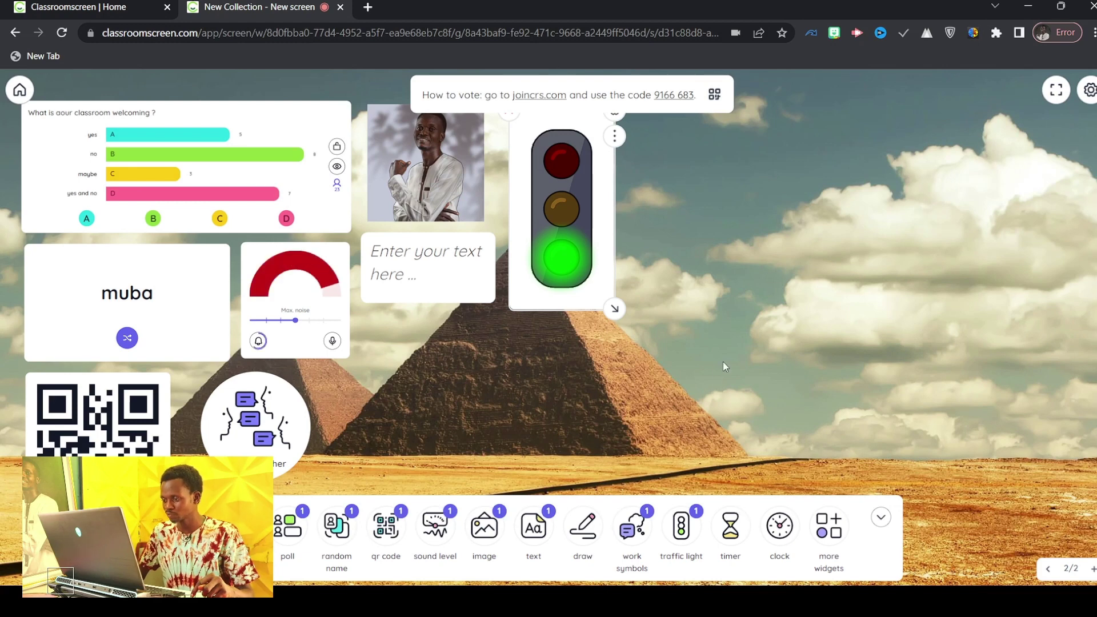
- Add a 10-minute timer at the top right and start it counting down
click(730, 530)
drag(826, 203, 743, 128)
click(960, 173)
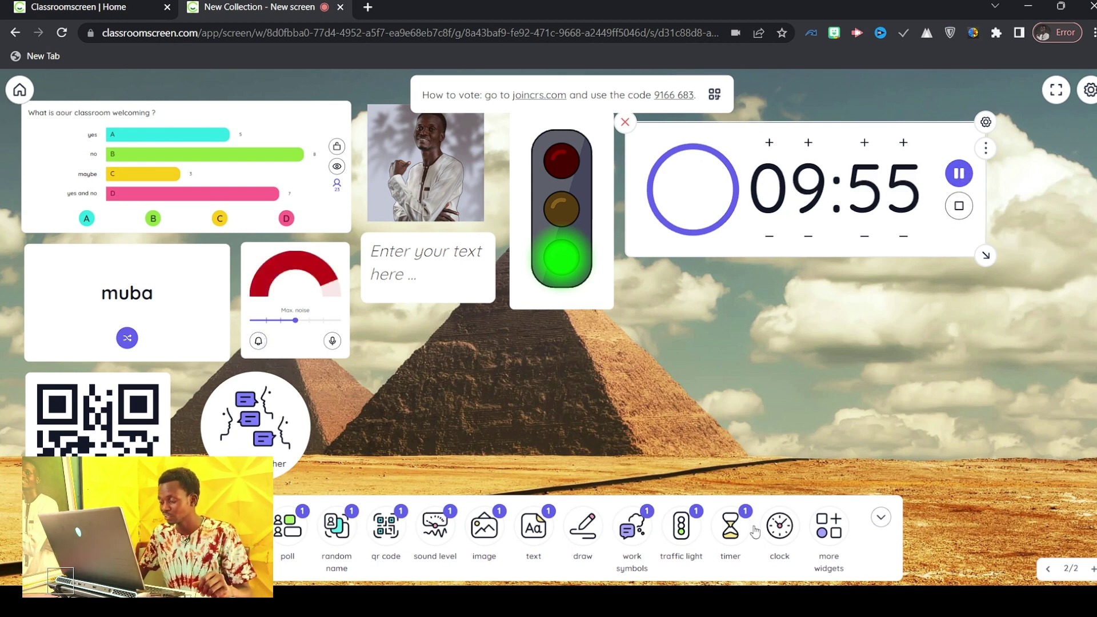
- Shrink the timer, add an analog clock at the right edge, then restore the timer's size
drag(976, 260, 828, 209)
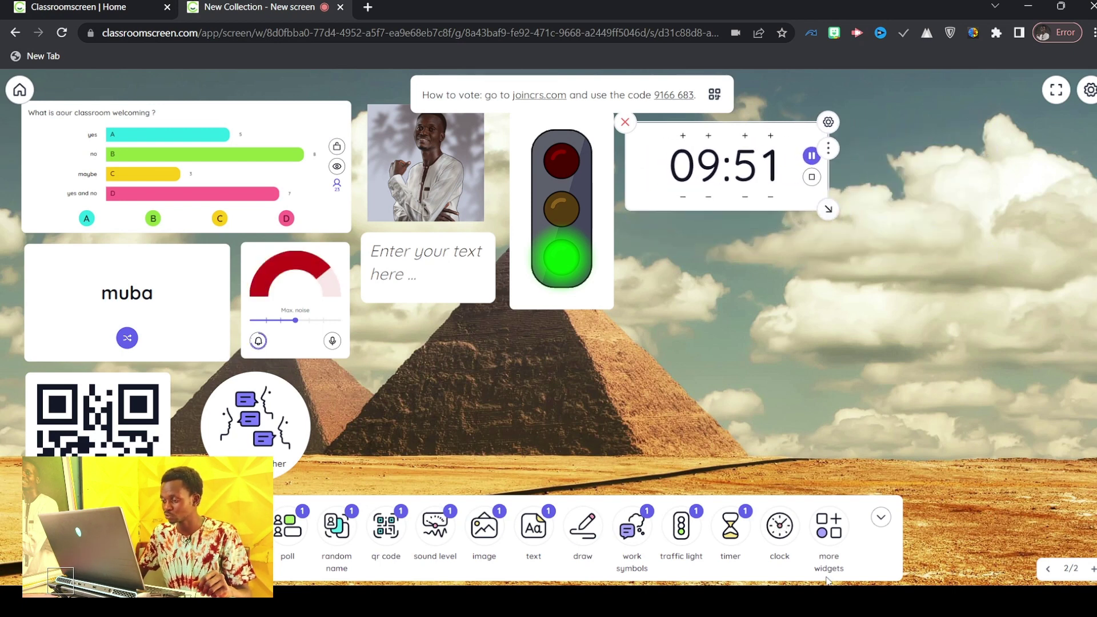
click(780, 526)
drag(1022, 189, 1076, 148)
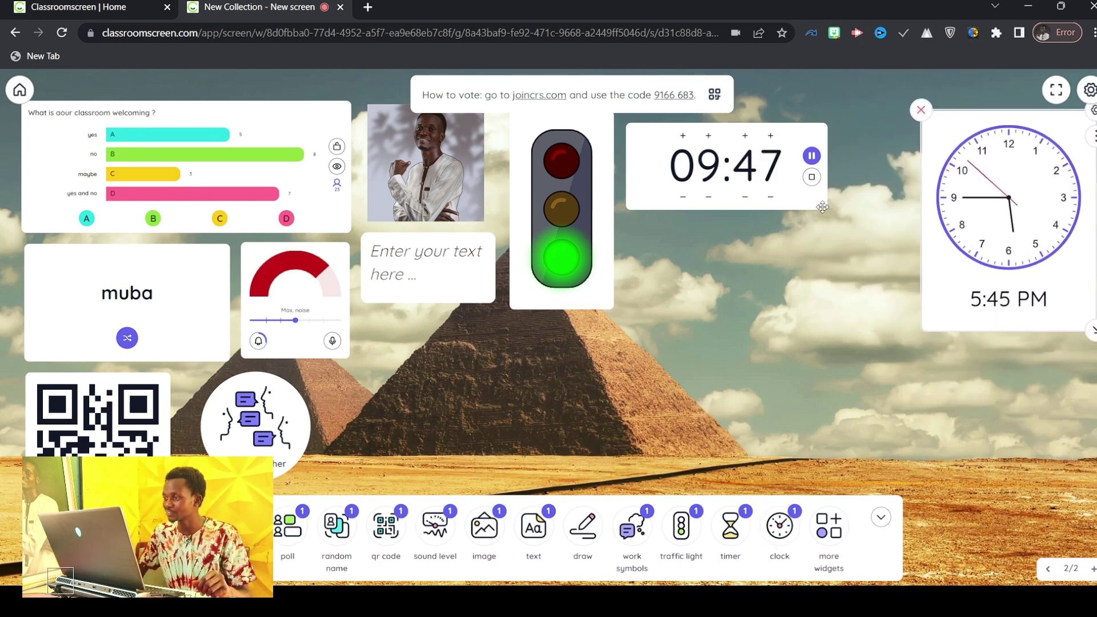
drag(810, 201, 914, 200)
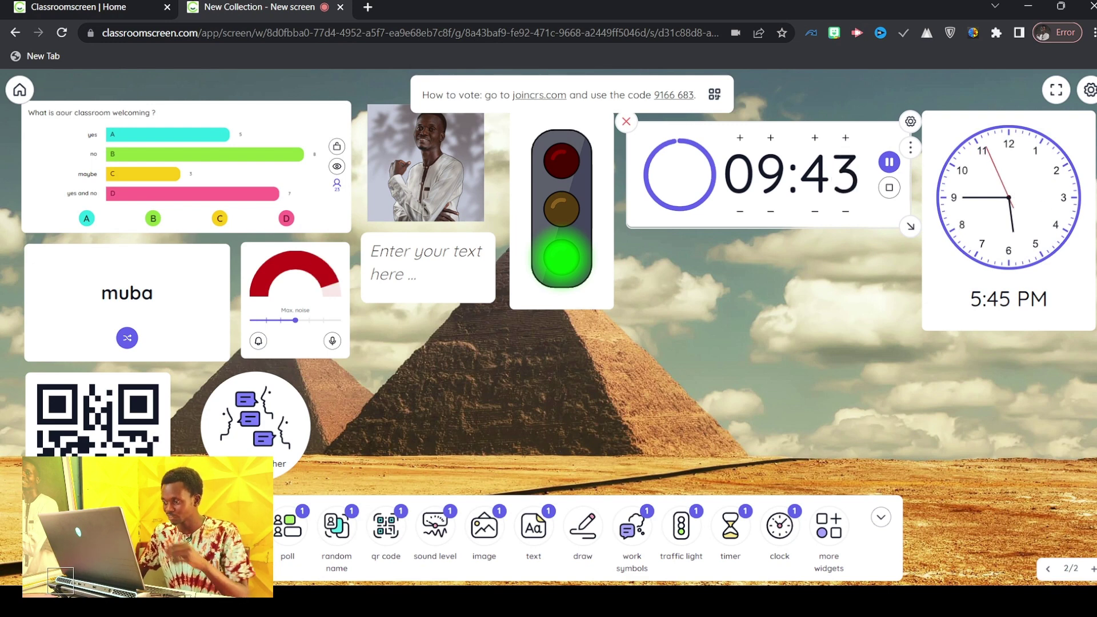
- Add a January 2023 calendar from the extra widgets, shrunk and placed just below the timer
click(831, 525)
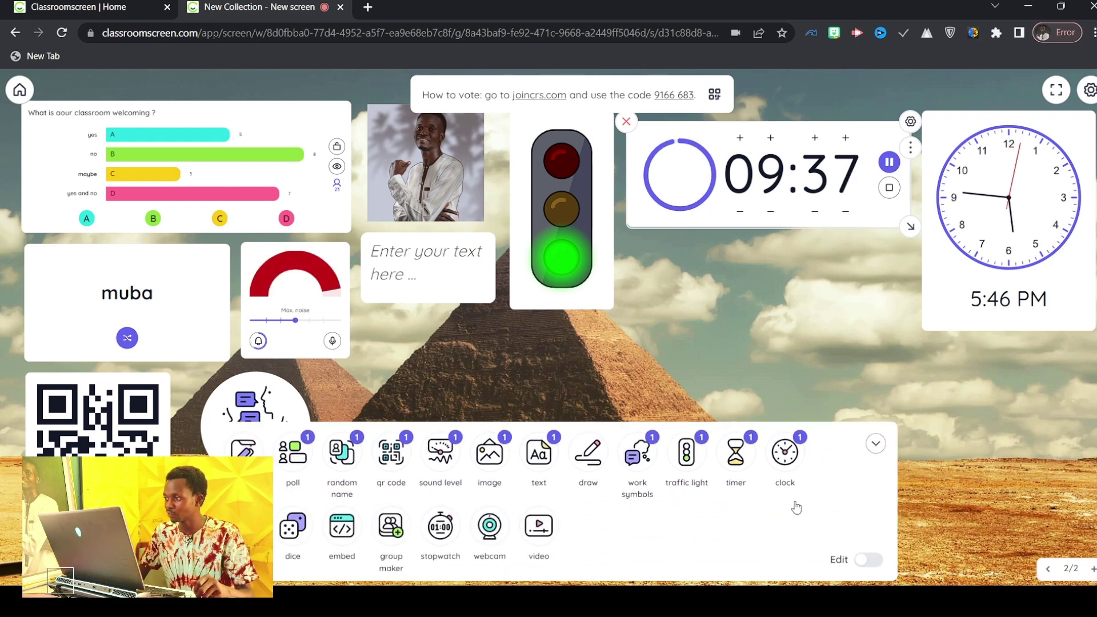
click(1009, 298)
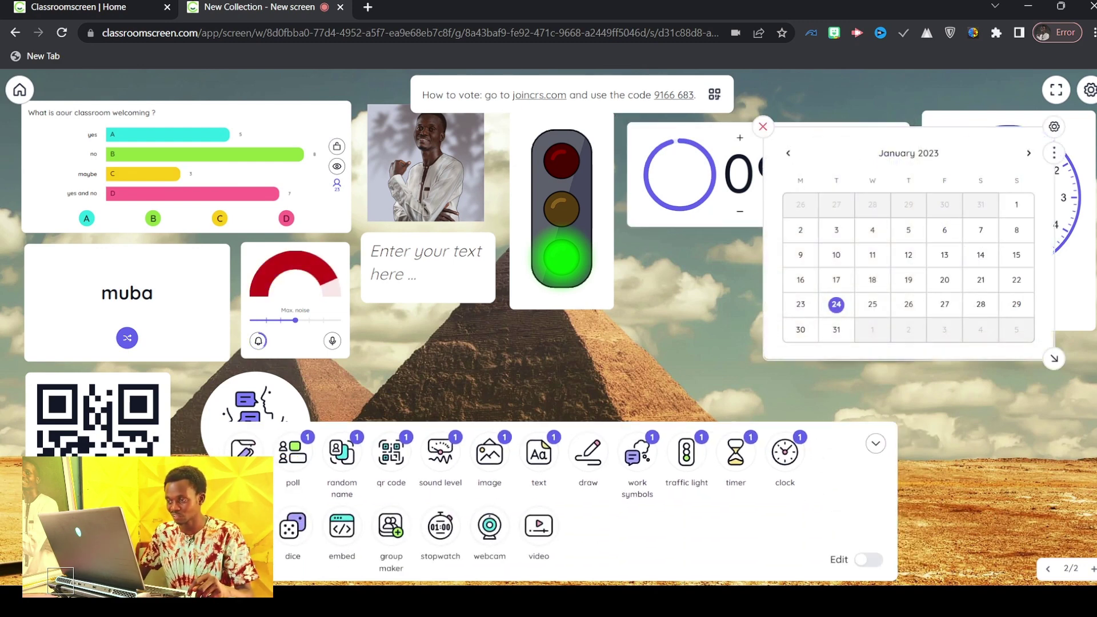
drag(924, 127, 786, 234)
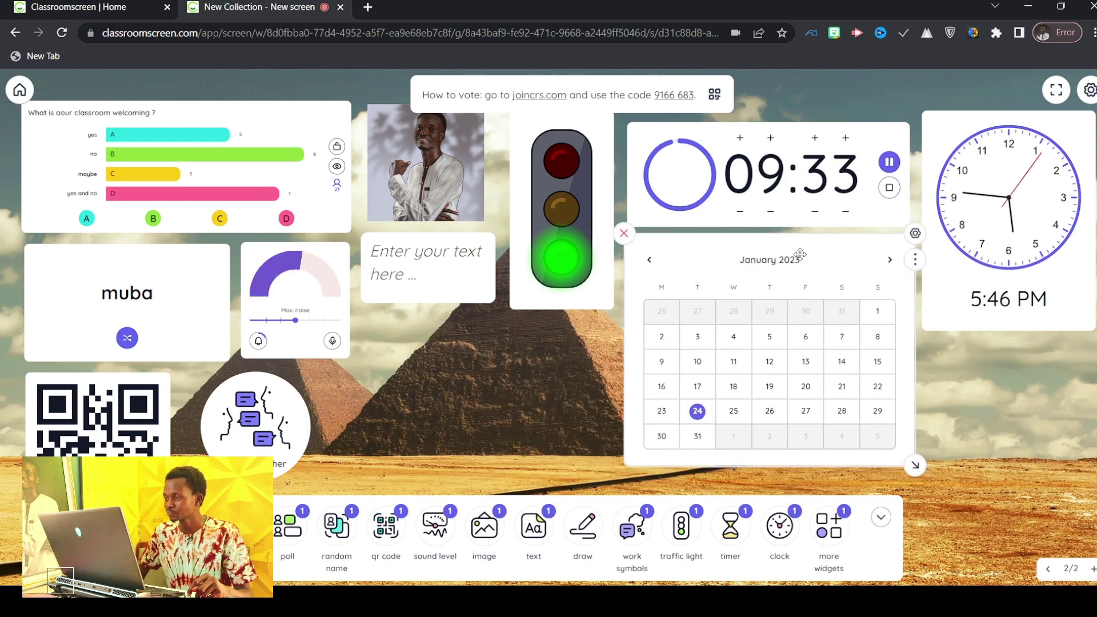
drag(915, 465, 908, 423)
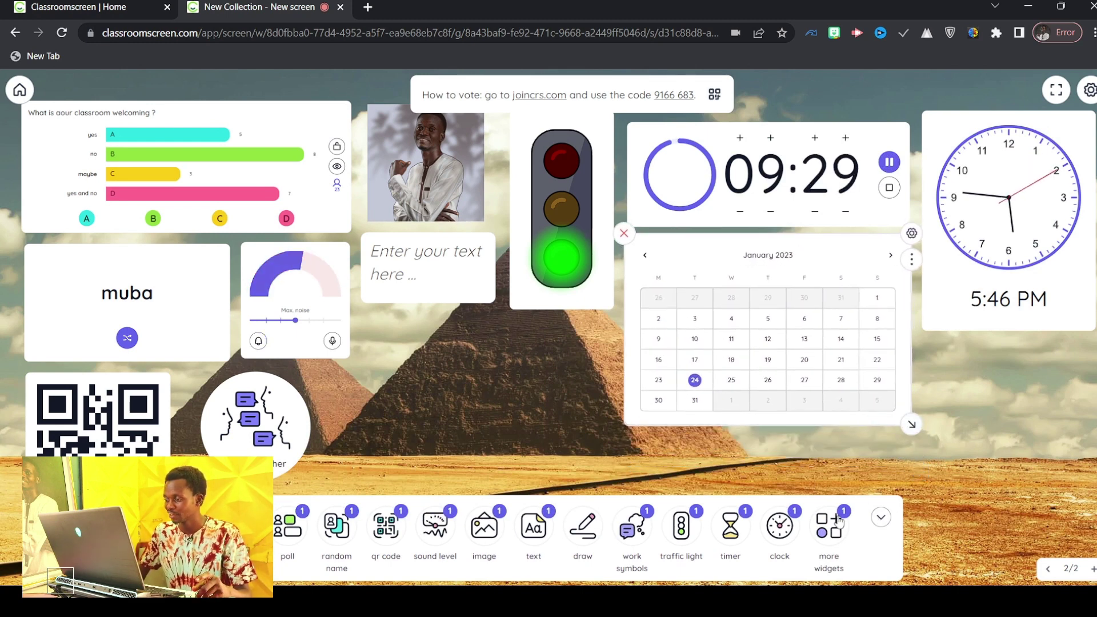
click(880, 517)
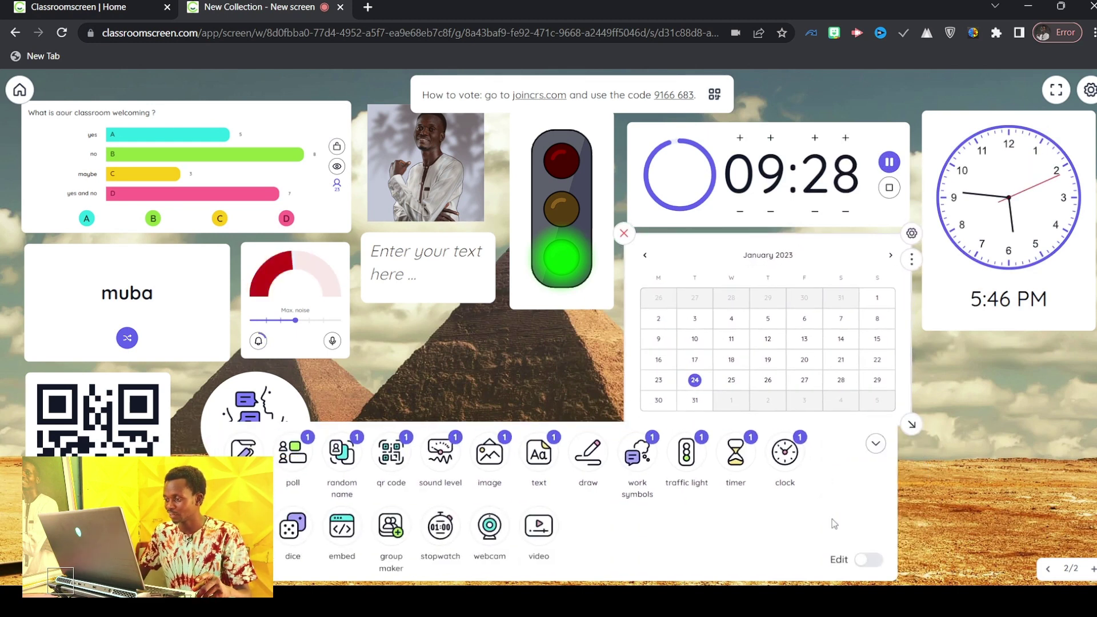
- Add a dice from the extra widgets and collapse the widget bar
click(302, 527)
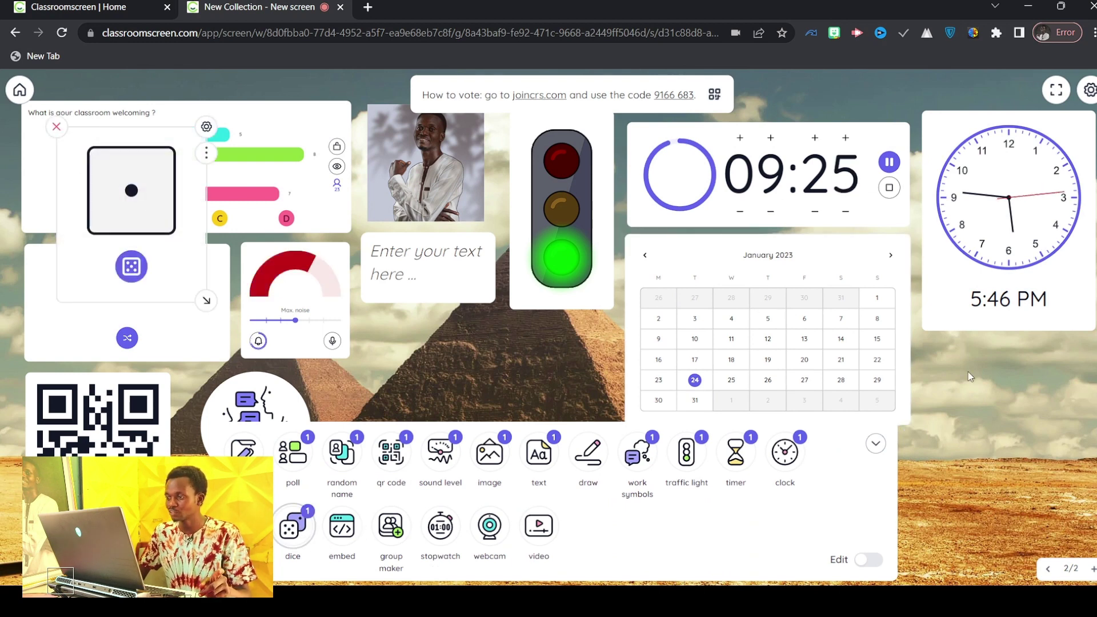
click(506, 371)
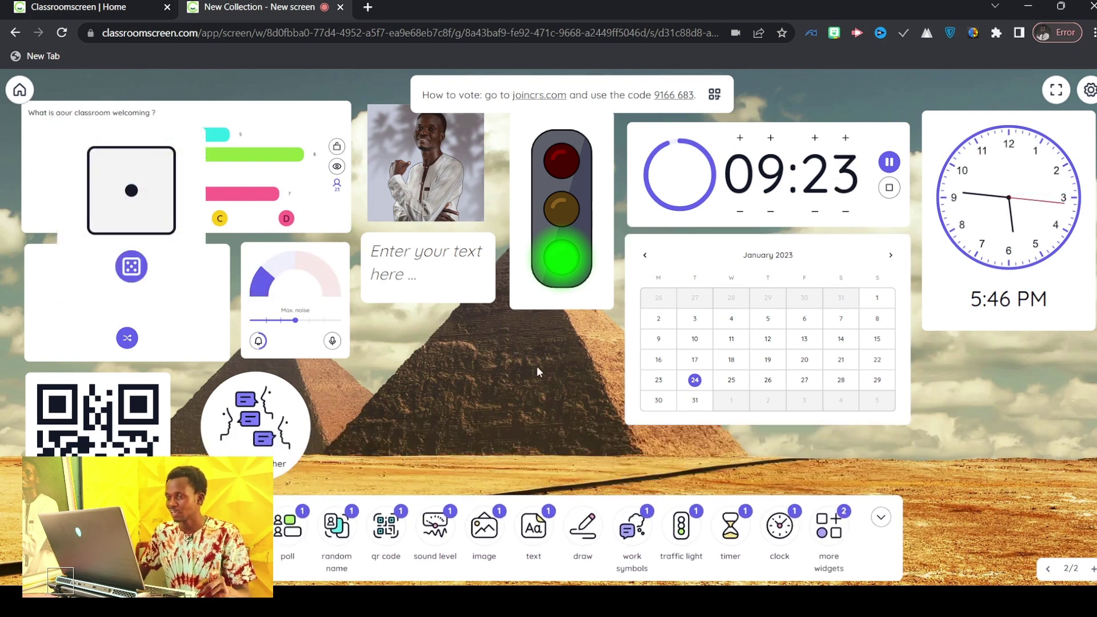
click(881, 518)
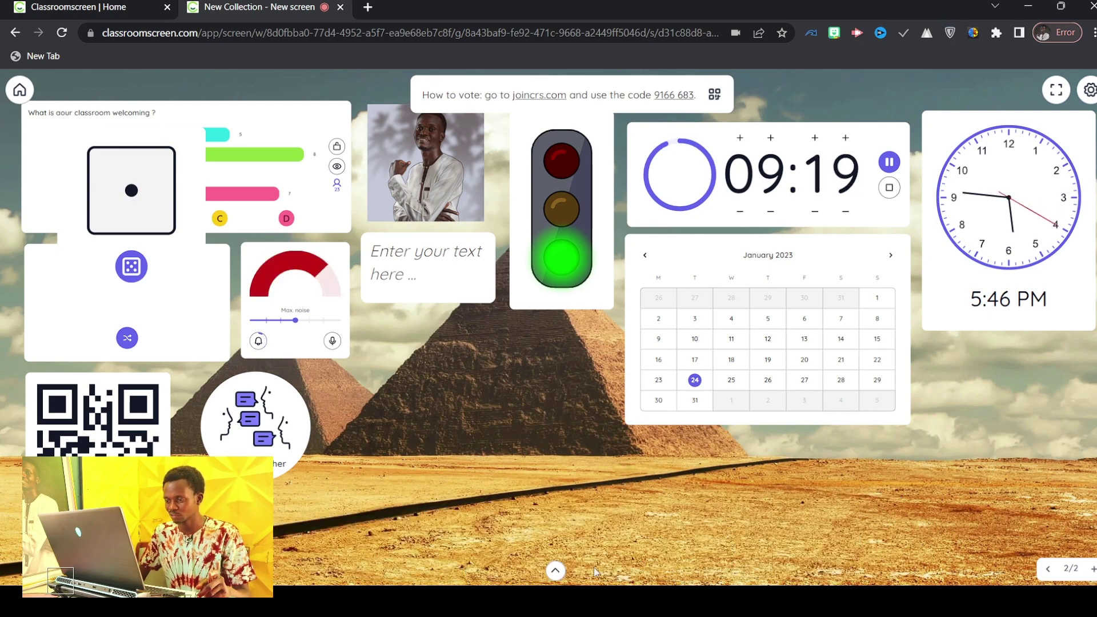
click(555, 571)
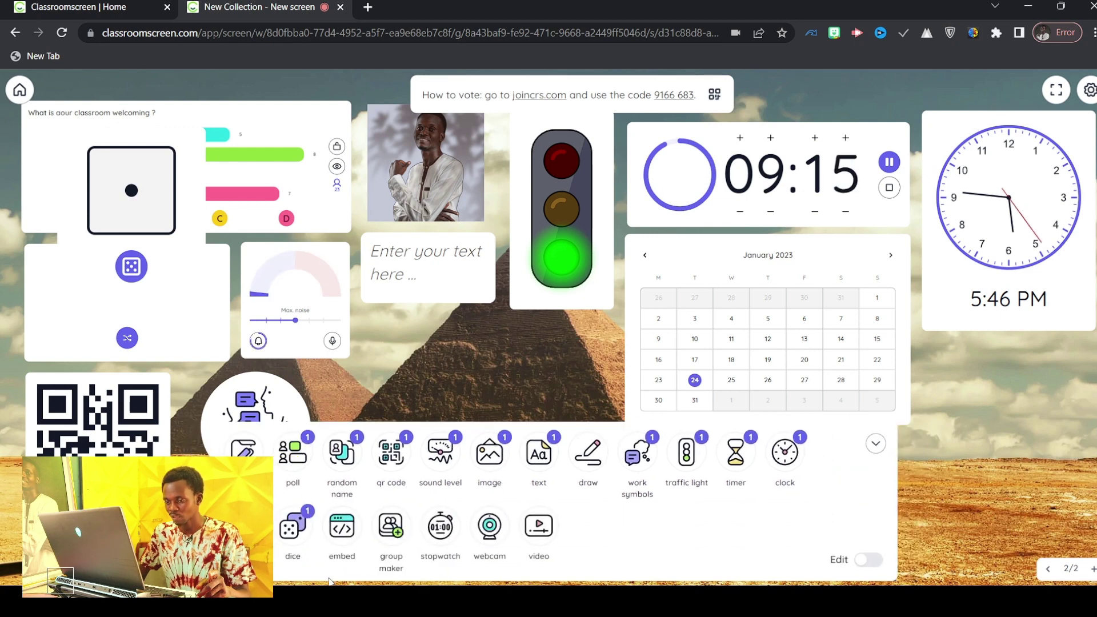
- Move the dice off the poll, remove the duplicate dice, and roll the remaining one
click(292, 526)
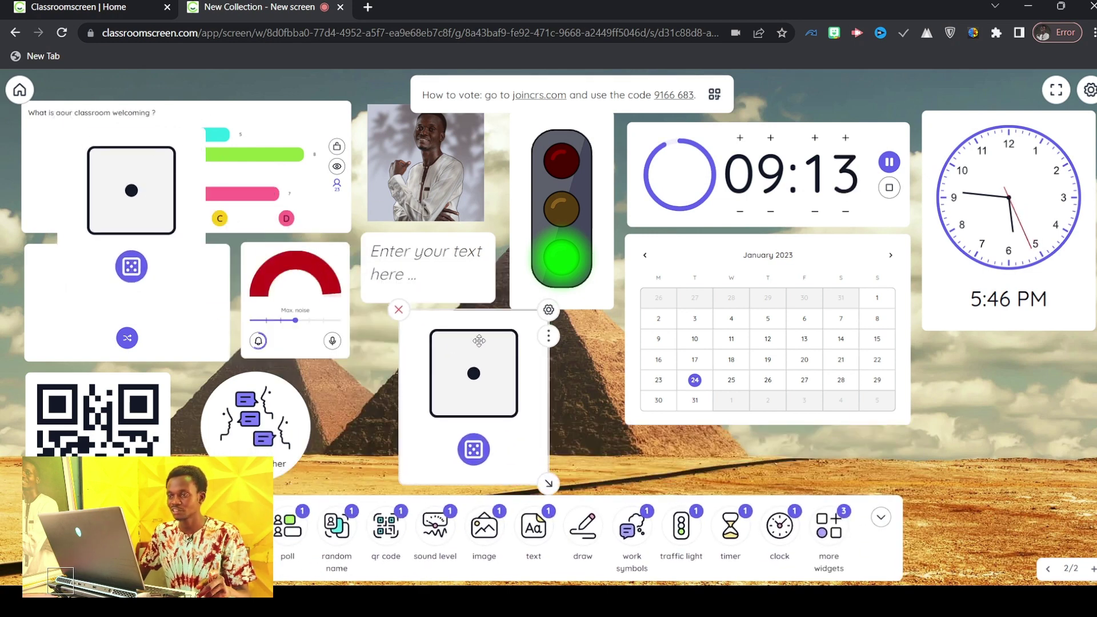
drag(75, 177, 453, 258)
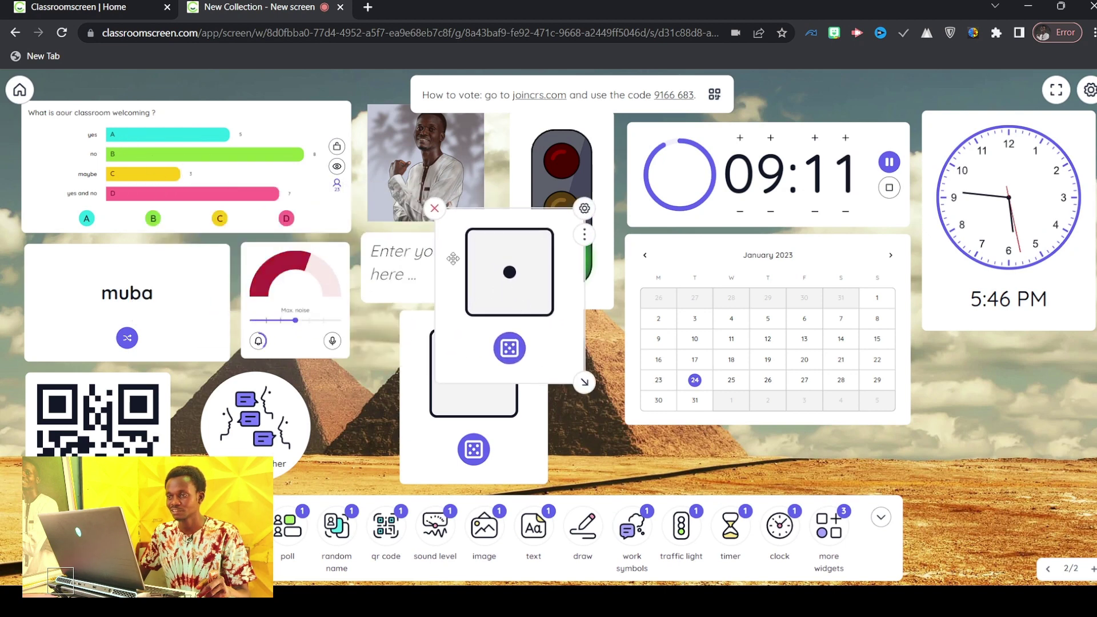
click(434, 208)
click(473, 449)
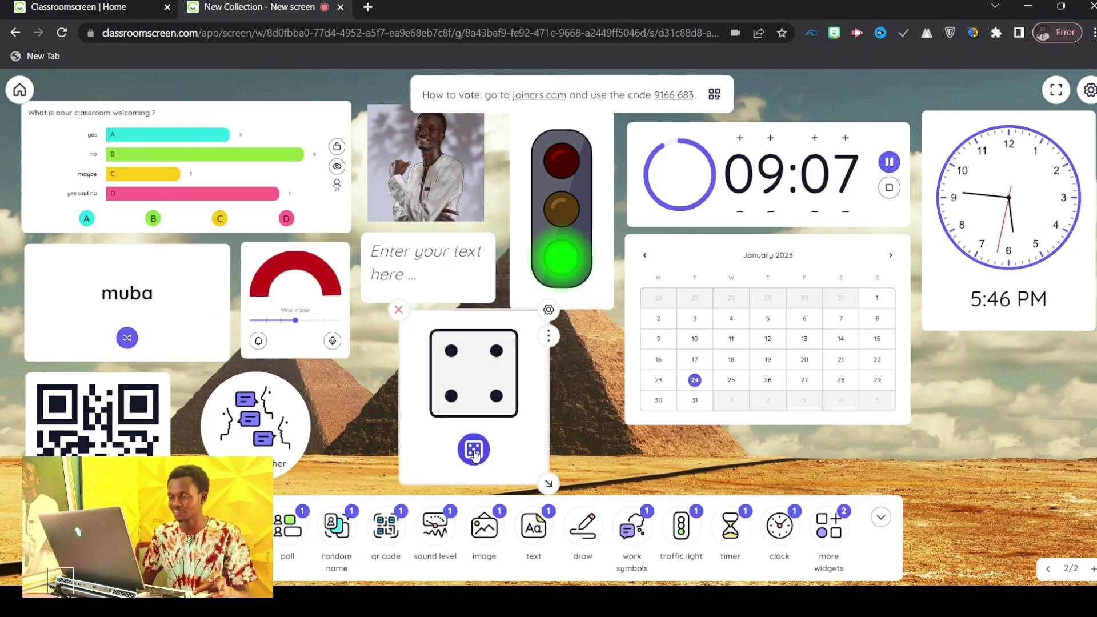
- Switch the dice widget to two dice and roll them, landing six and three
click(549, 311)
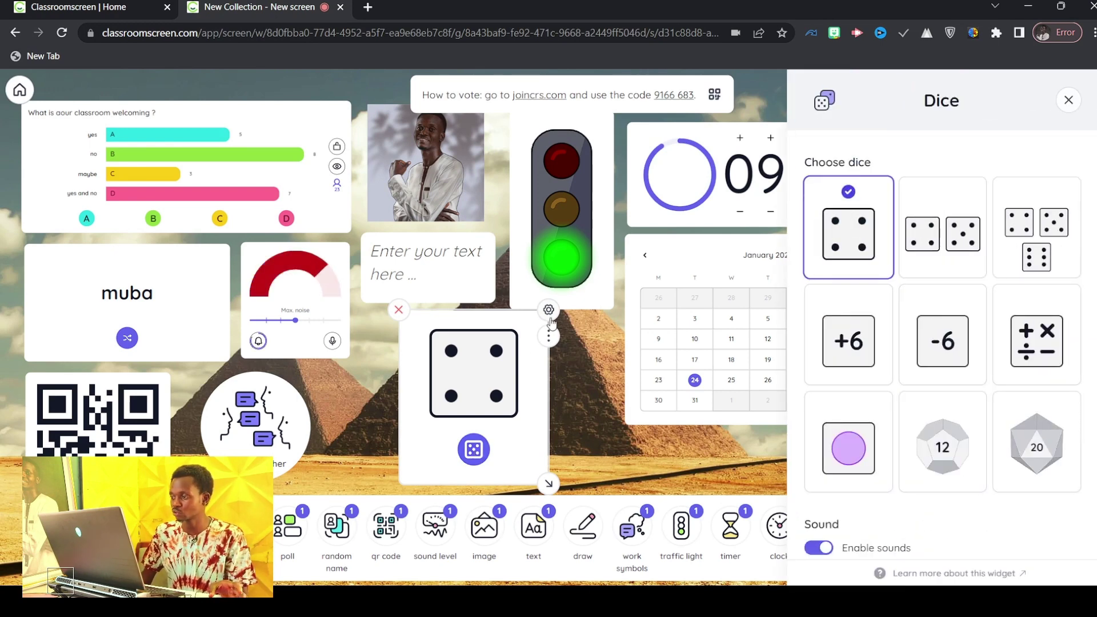
click(951, 264)
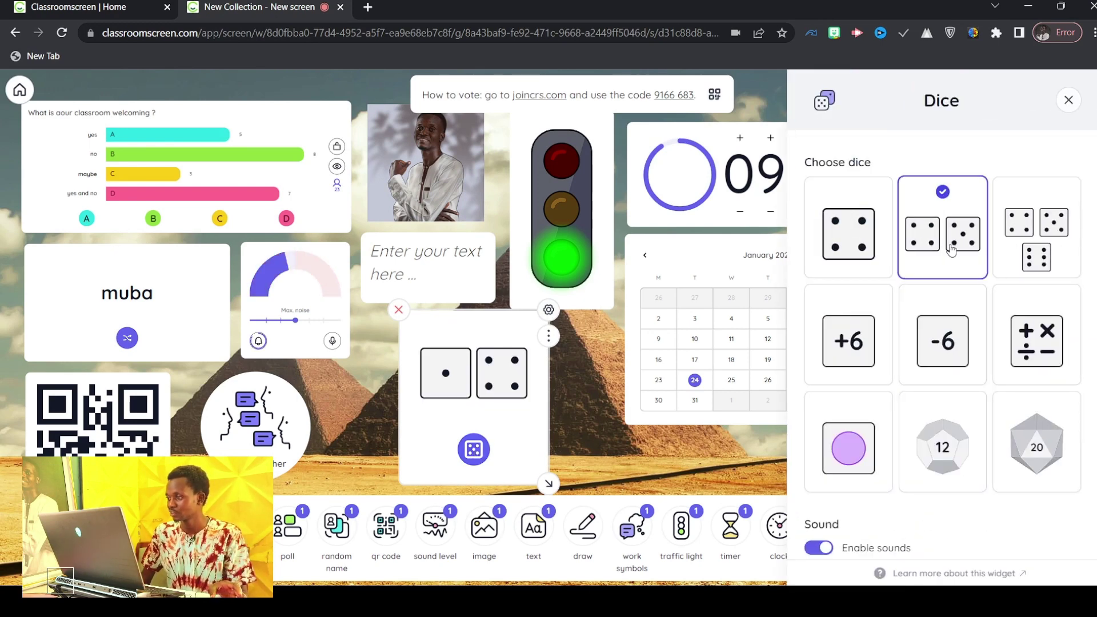
click(573, 437)
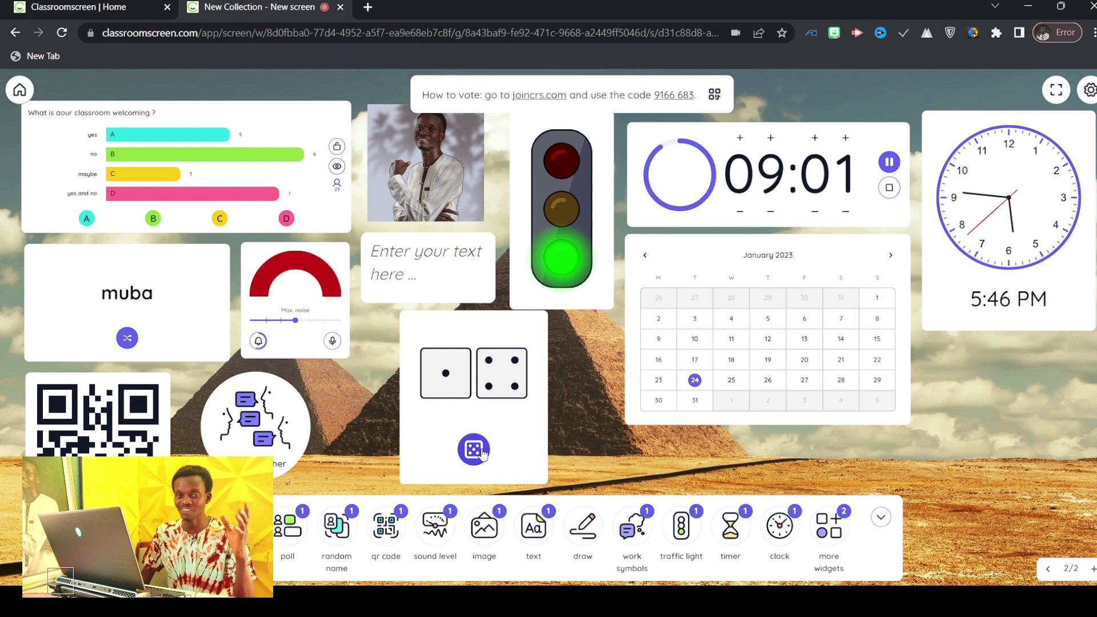
click(480, 451)
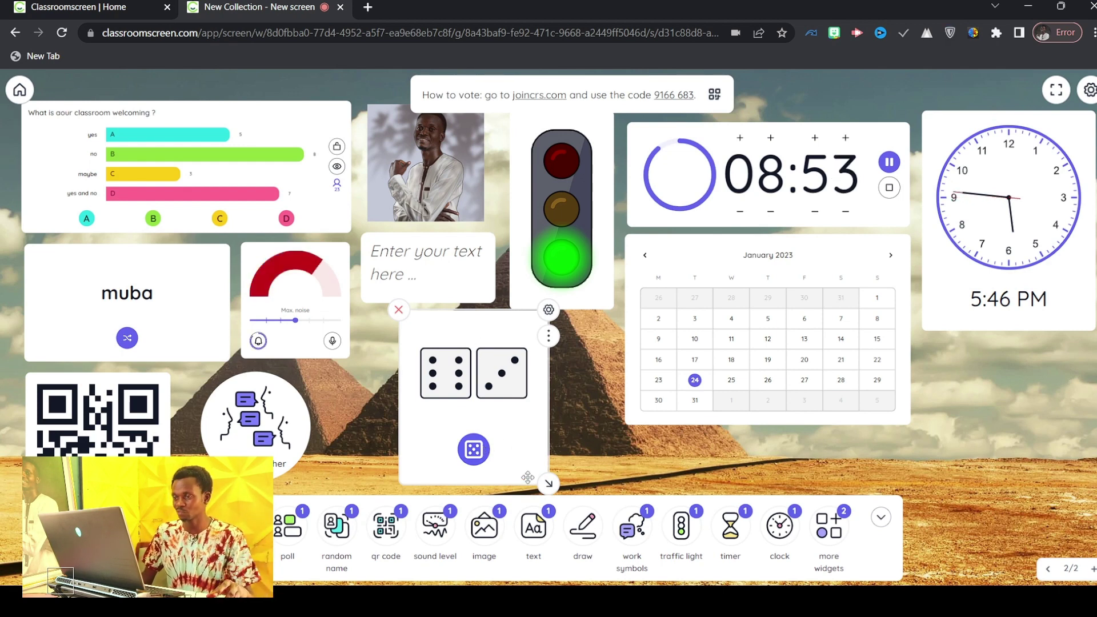
- Shrink the dice widget and park it under the analog clock
drag(549, 483, 1017, 434)
click(881, 517)
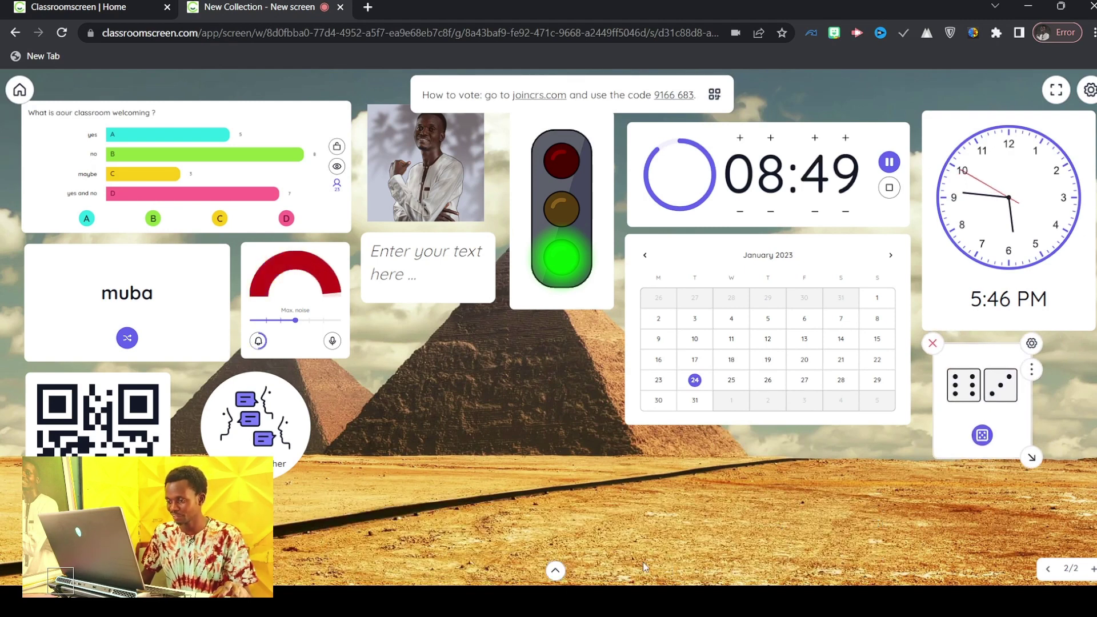
click(555, 570)
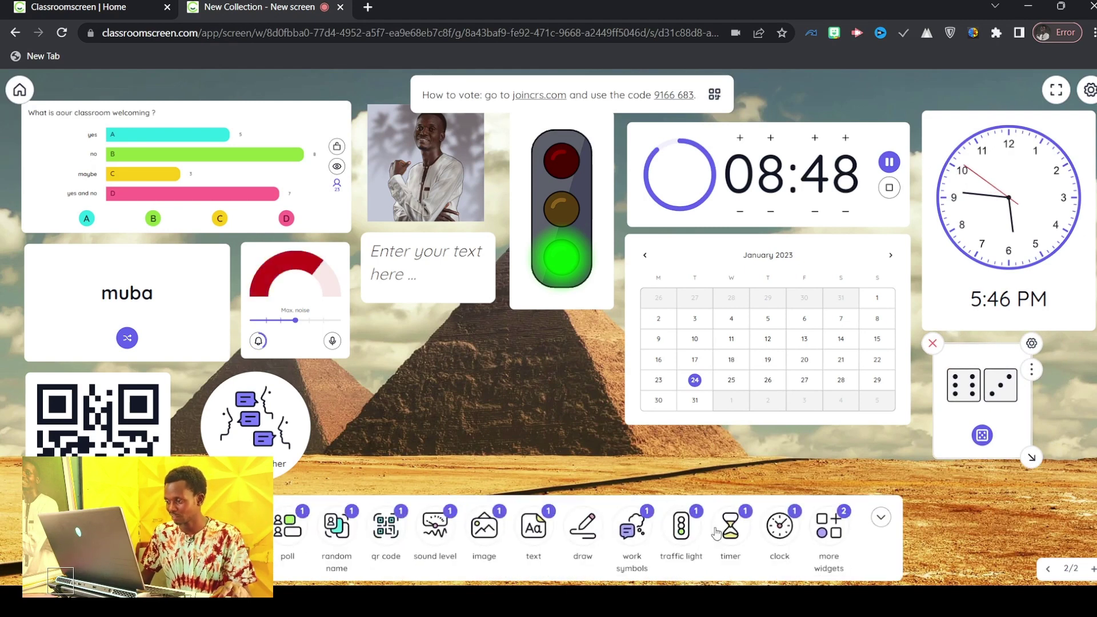
click(834, 534)
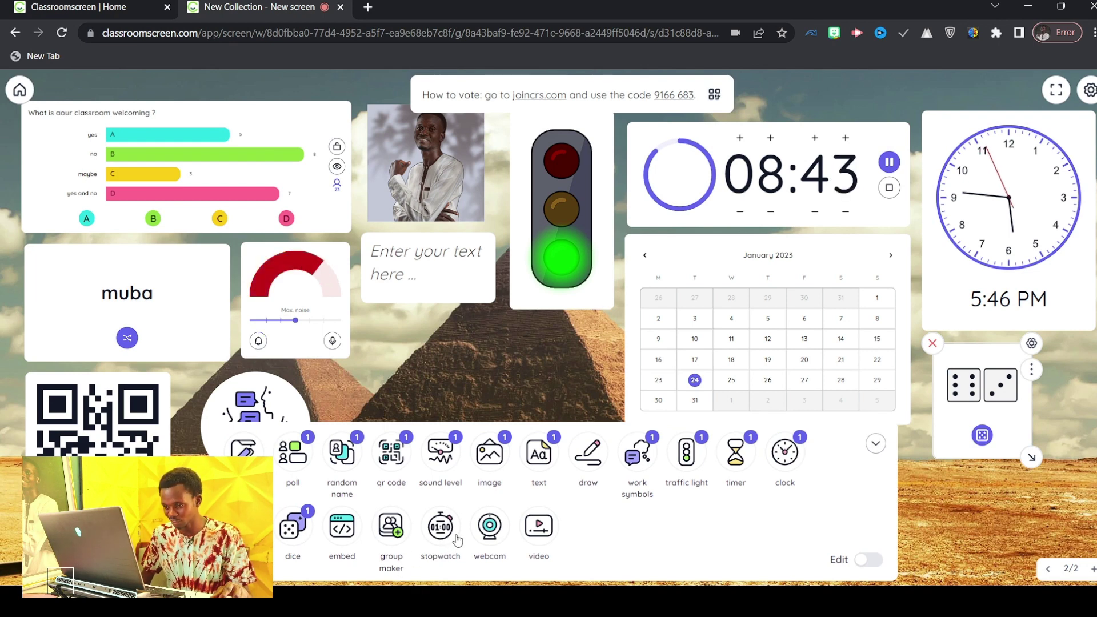
- Embed ebencuts.com, shrink its frame, and nudge the poll slightly right and up
click(343, 527)
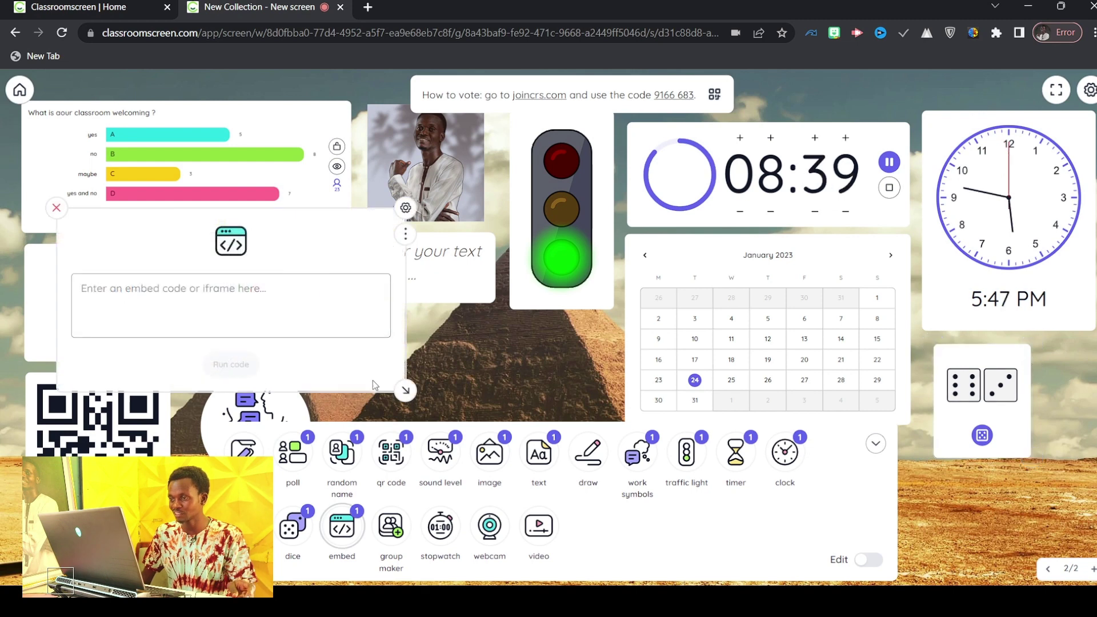
click(267, 296)
text(ebencuts.com)
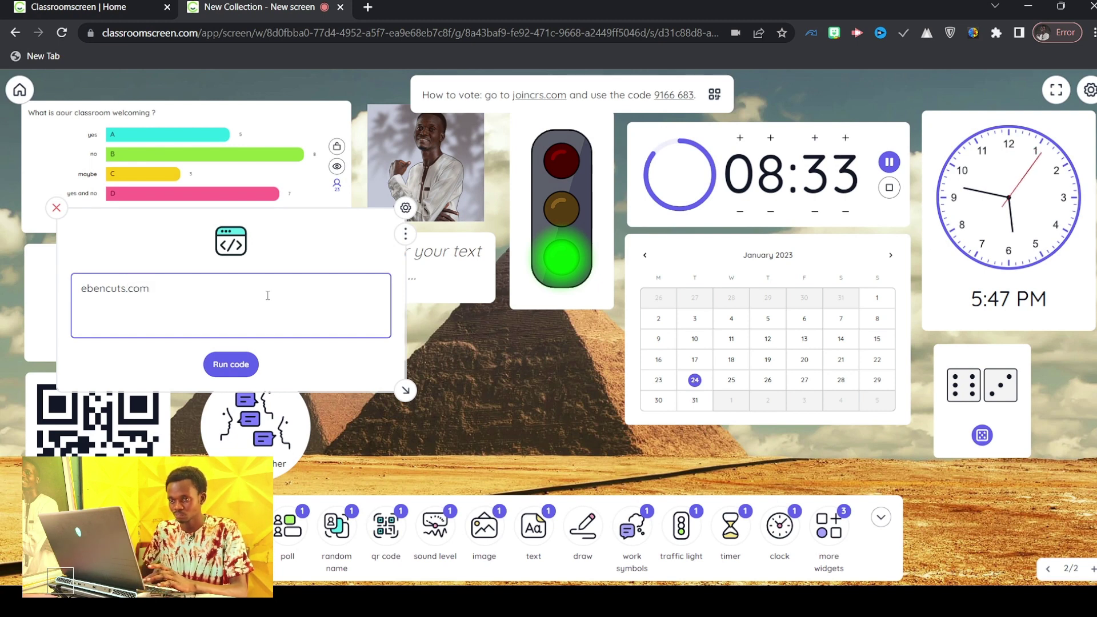
click(231, 364)
drag(407, 391, 352, 346)
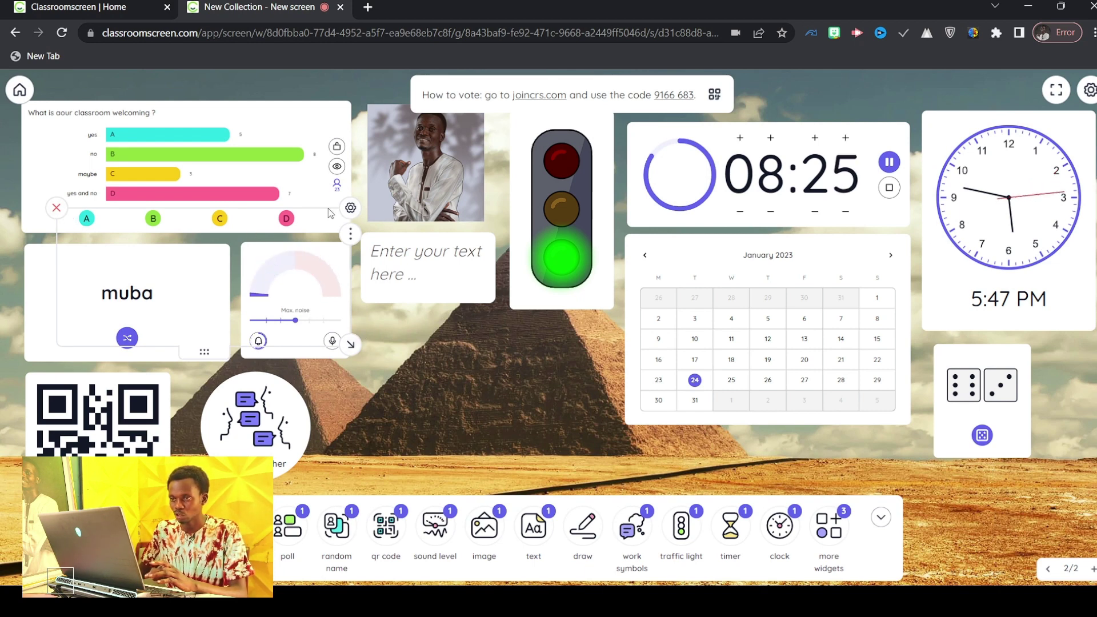
mouse_move(331, 214)
mouse_down()
mouse_move(475, 334)
mouse_move(346, 209)
mouse_up()
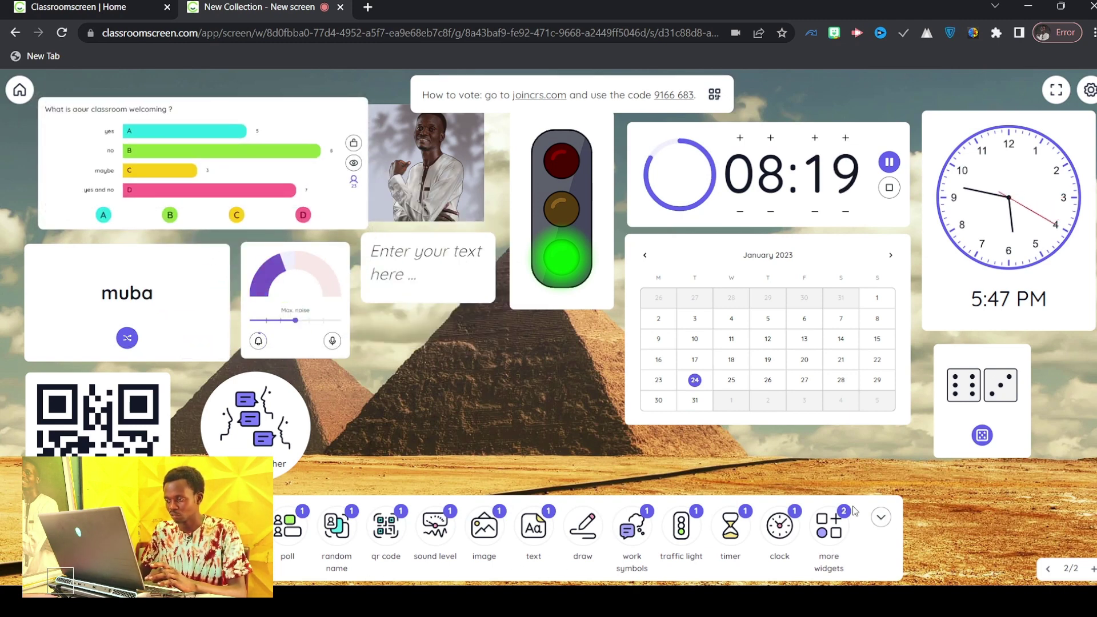
- Add a group maker widget, open its settings, then close it without entering names
click(829, 525)
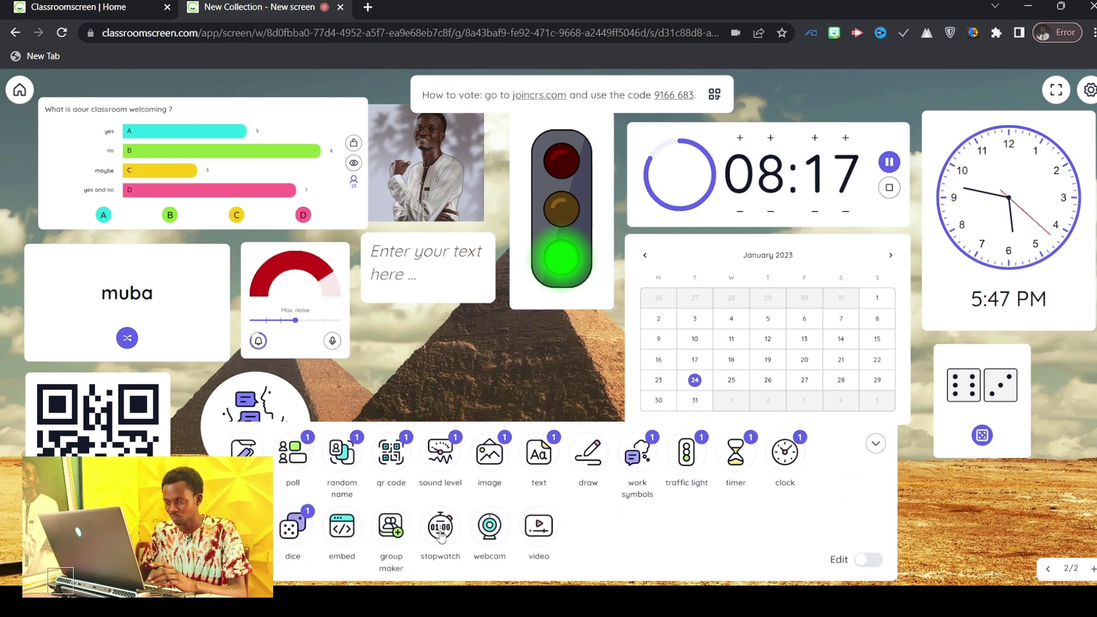
click(393, 532)
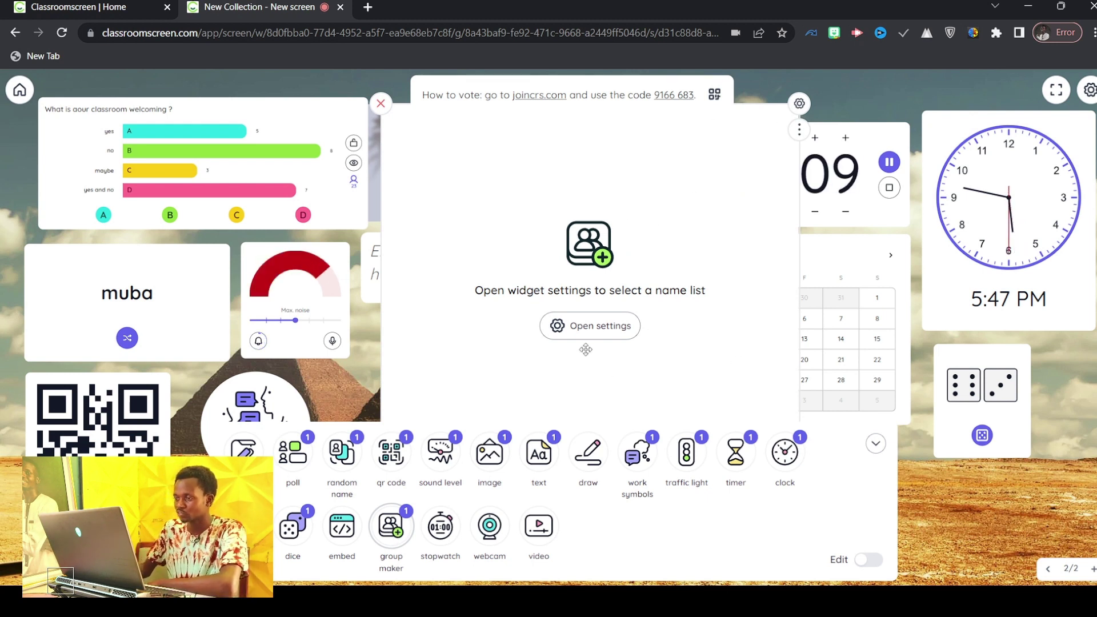
click(594, 331)
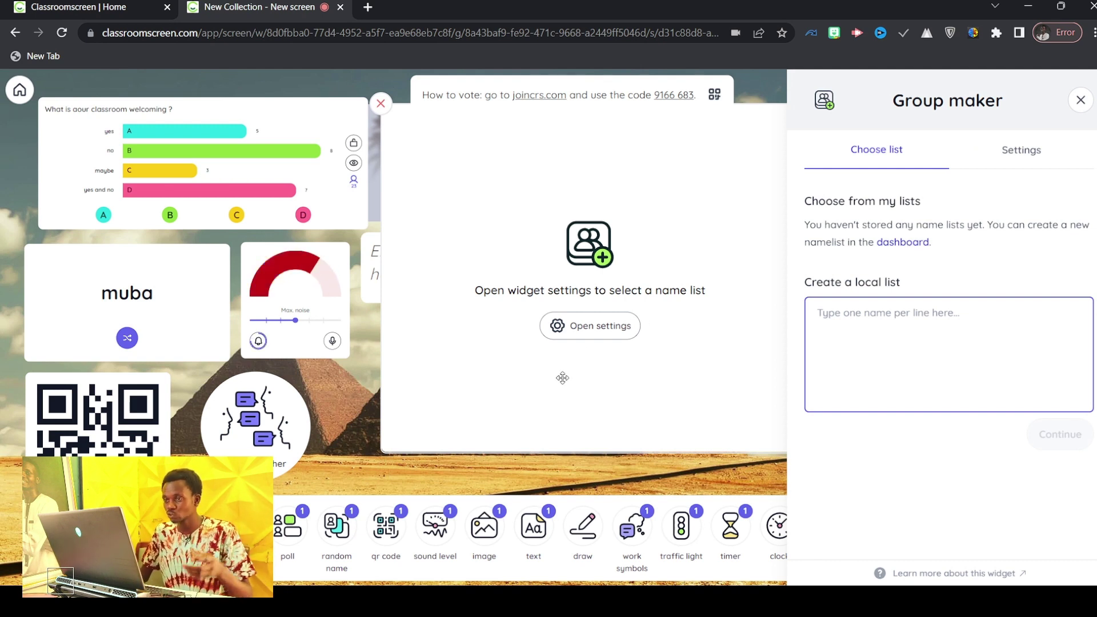
click(381, 104)
click(874, 517)
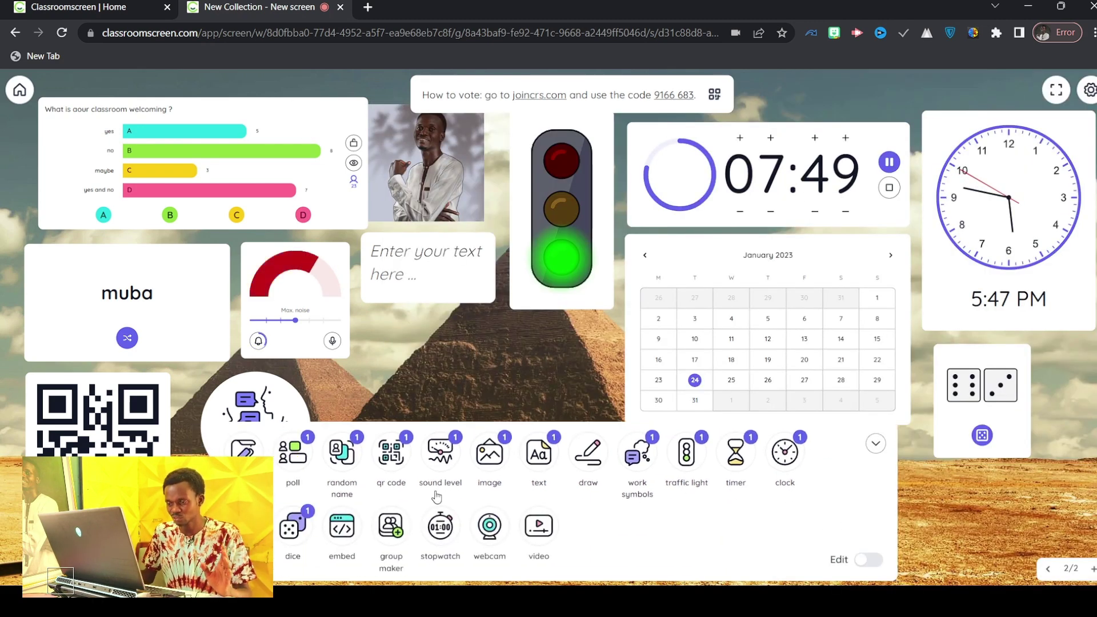
- Start a stopwatch, size it and place it below the traffic light, then add a webcam widget
click(457, 529)
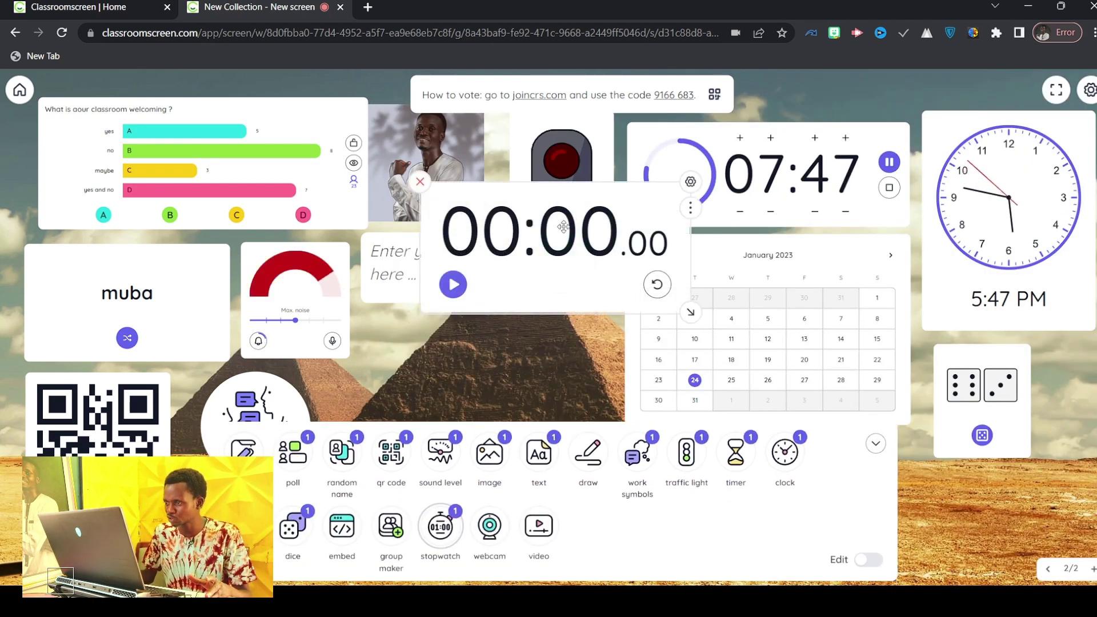
click(454, 285)
drag(691, 312, 615, 274)
drag(572, 237, 506, 368)
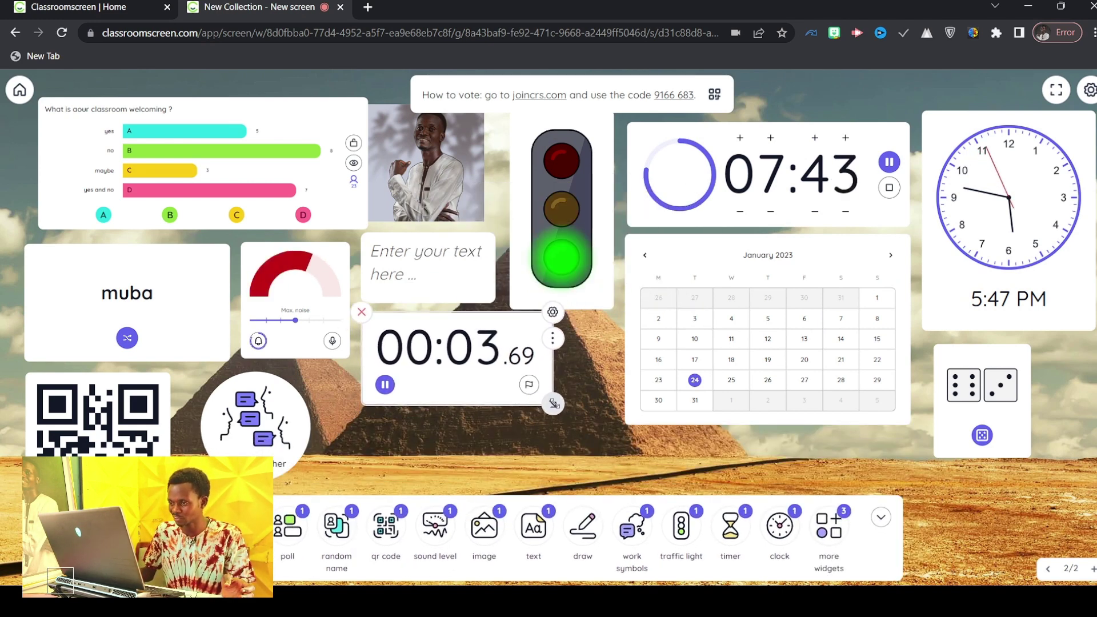
drag(549, 404, 600, 421)
click(829, 526)
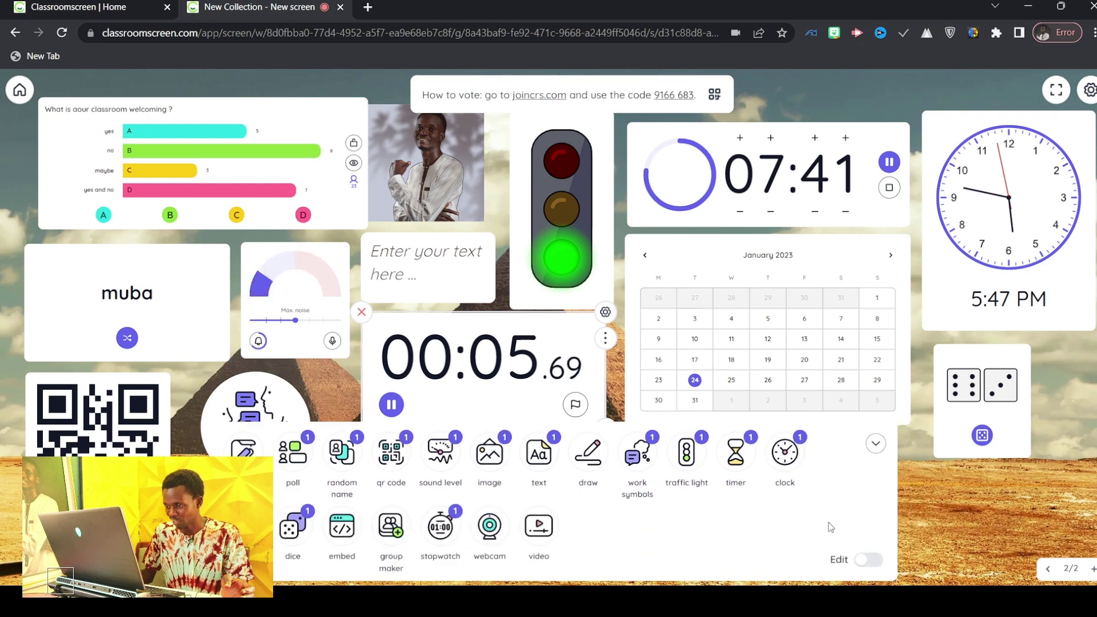
click(489, 526)
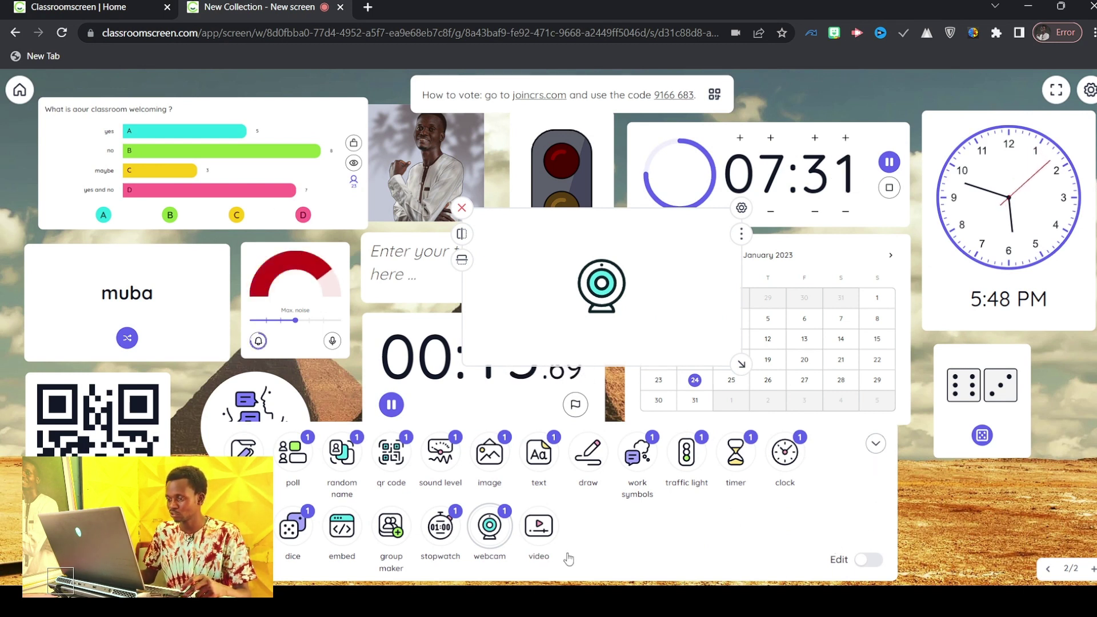
- Add a YouTube video widget, shift it right, and remove the webcam widget
click(539, 525)
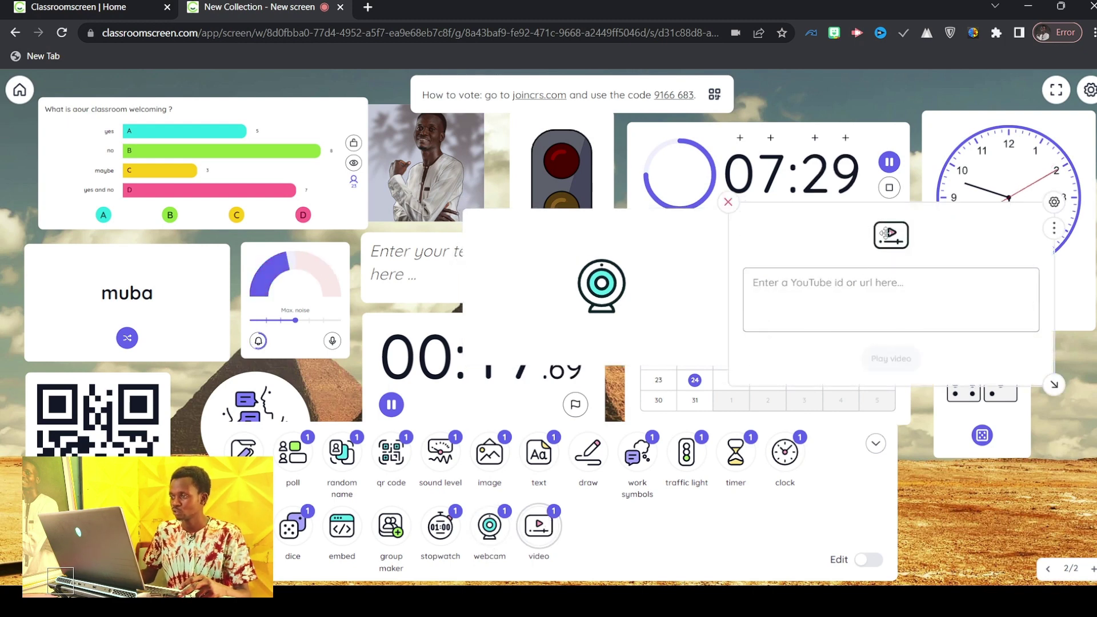
drag(882, 231, 920, 233)
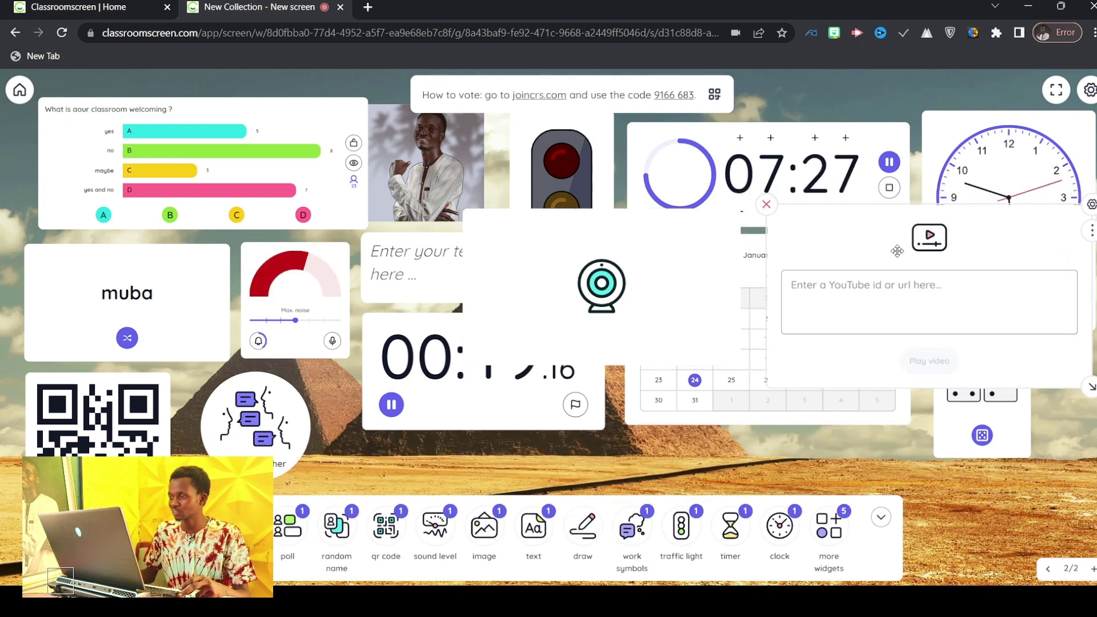
click(744, 262)
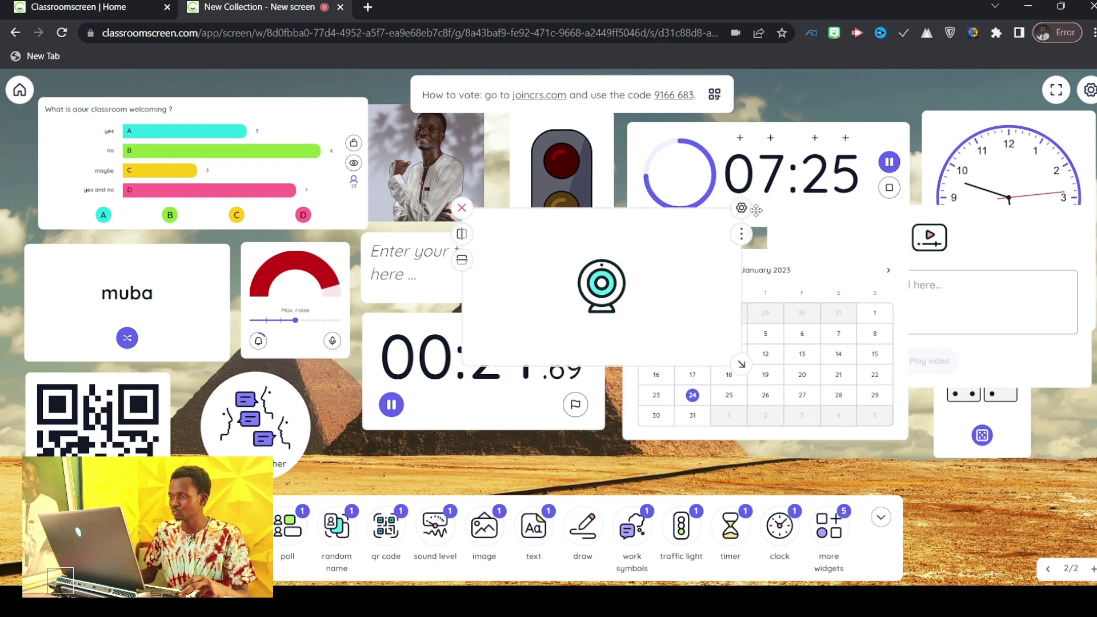
click(462, 207)
- Remove the video and dice widgets, nudging the poll, calendar and clock aside
drag(317, 220, 304, 219)
drag(854, 290, 860, 356)
click(775, 215)
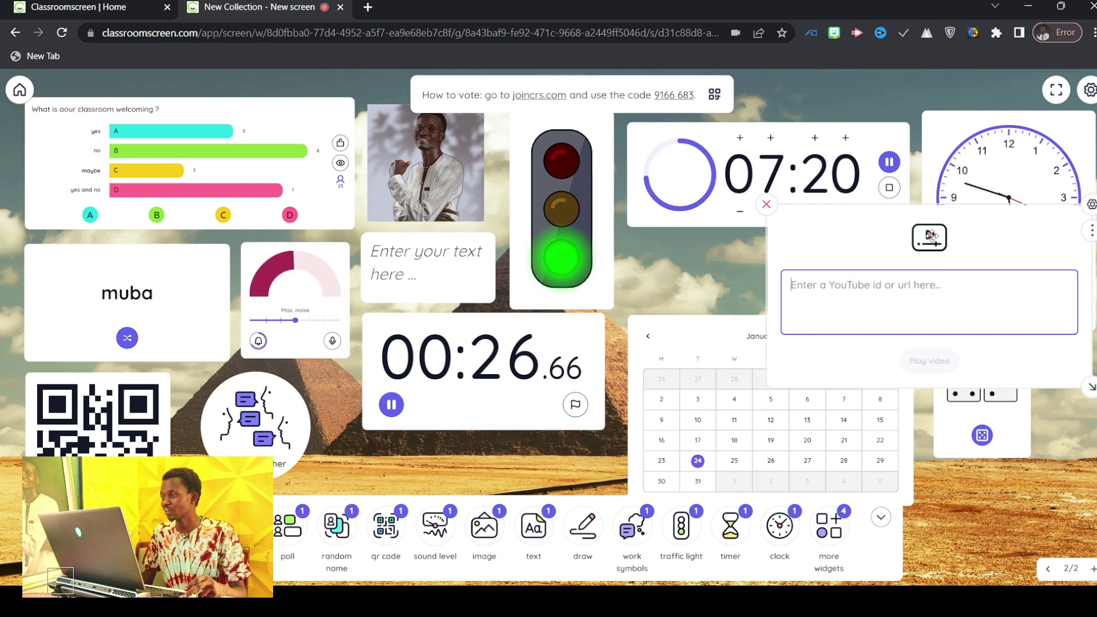
click(767, 204)
drag(923, 204, 919, 204)
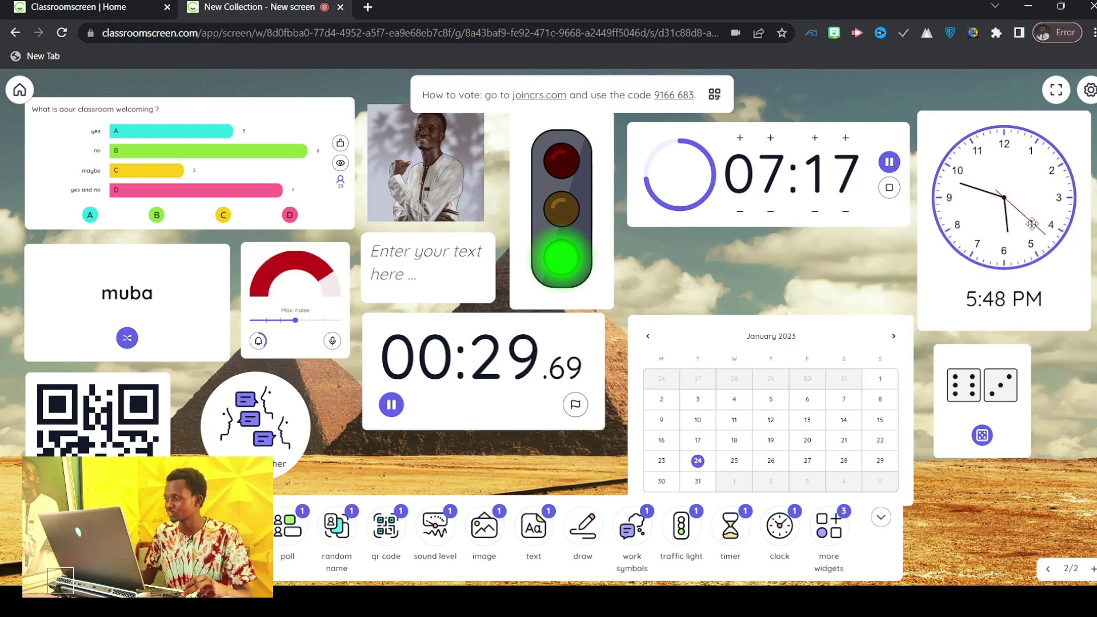
drag(998, 400, 804, 279)
click(739, 227)
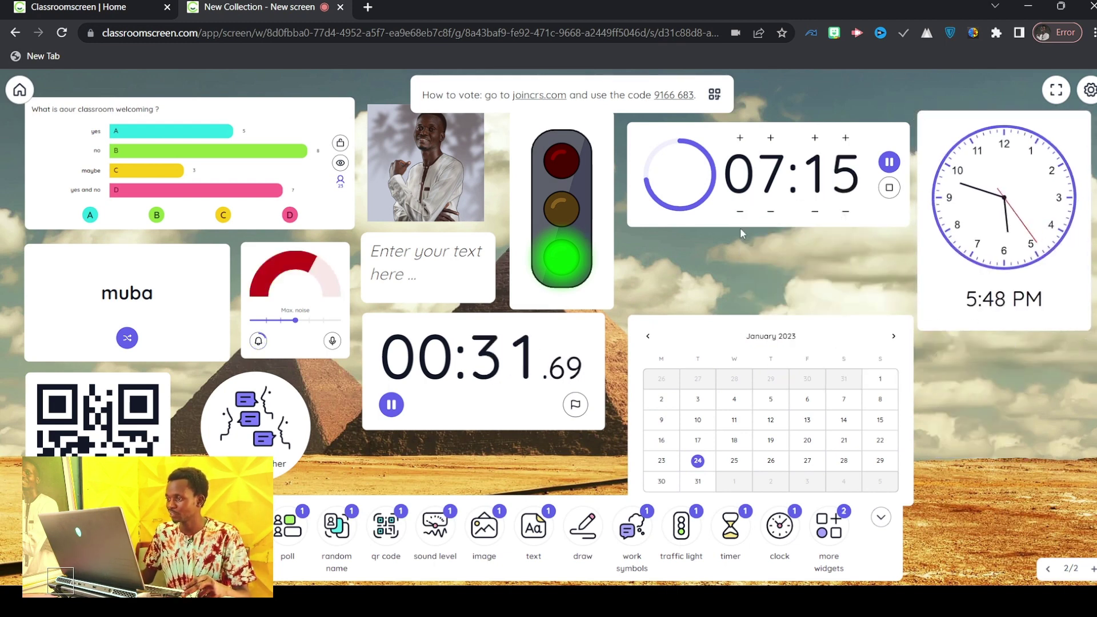
- Move the timer and calendar up, then pause the stopwatch at 00:37.77 and remove it
drag(842, 179, 847, 167)
drag(851, 343, 863, 249)
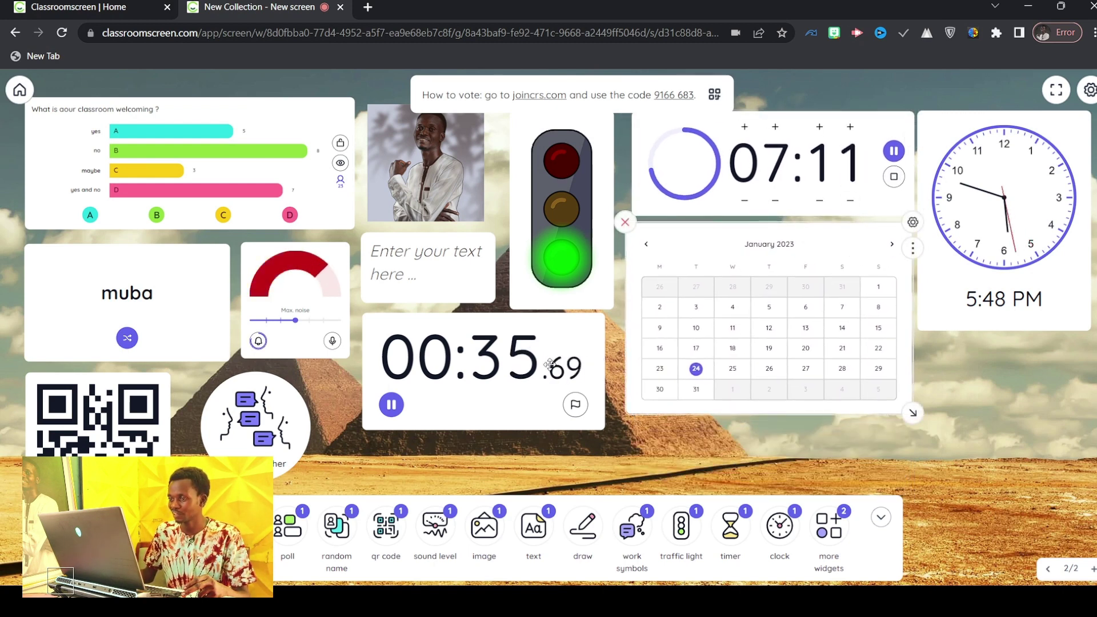
click(393, 408)
drag(449, 318, 912, 382)
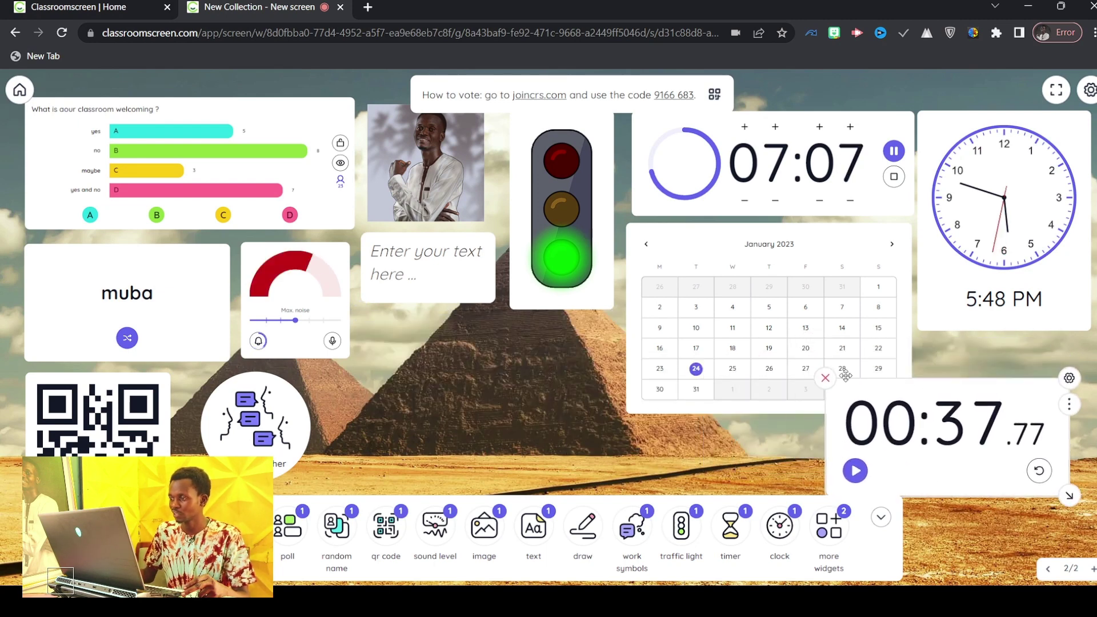
click(825, 377)
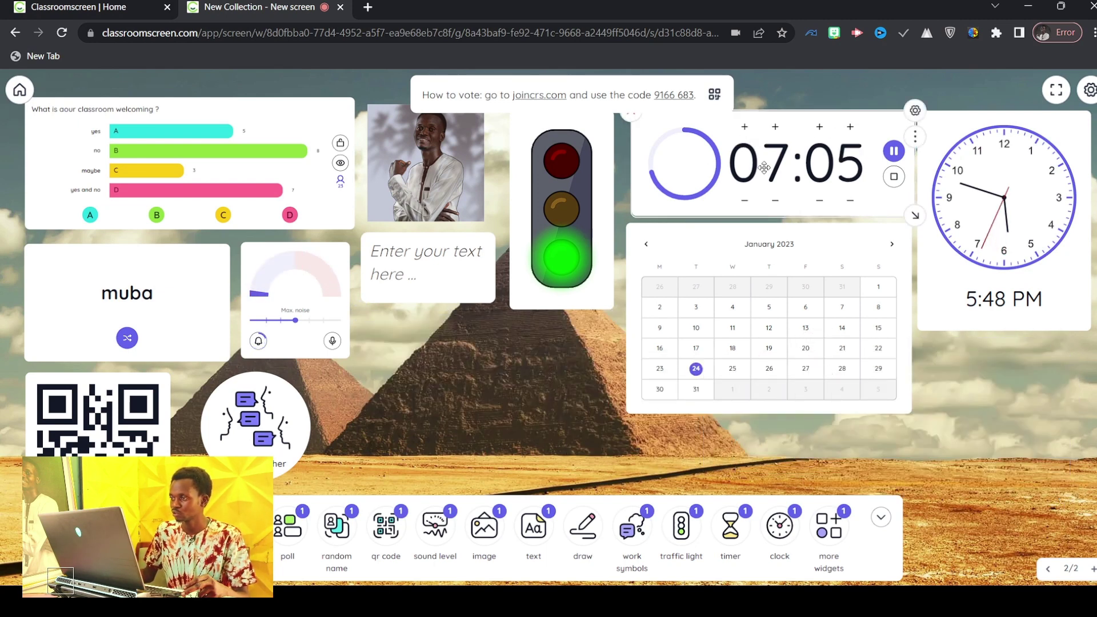
- Reset the timer to 10:00, remove the traffic light and empty text box, and move the photo lower right
click(895, 176)
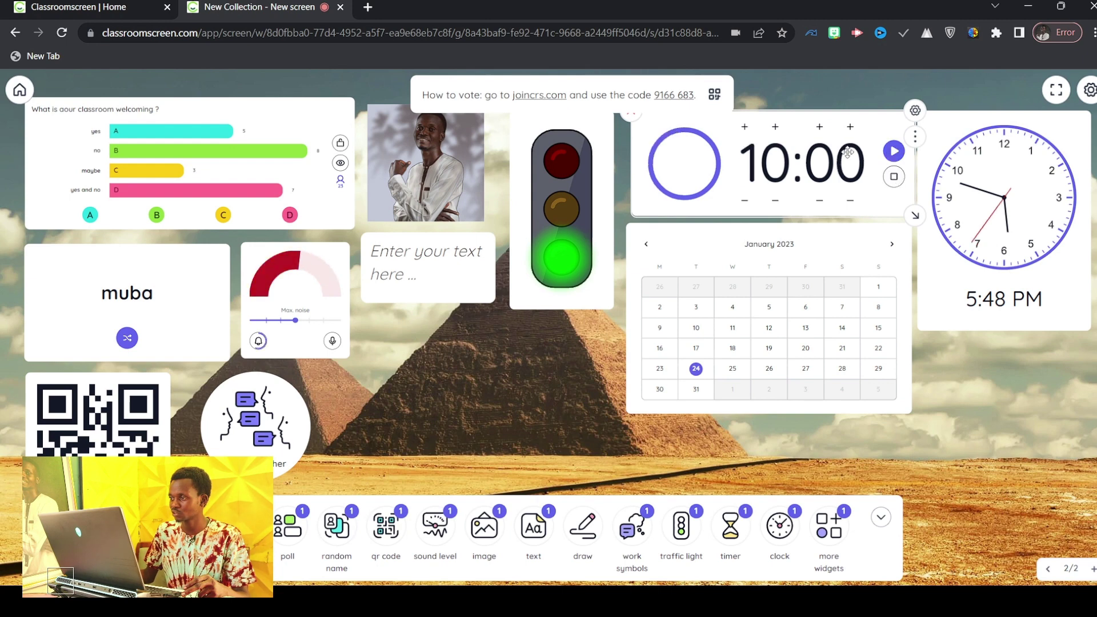
drag(550, 110, 555, 141)
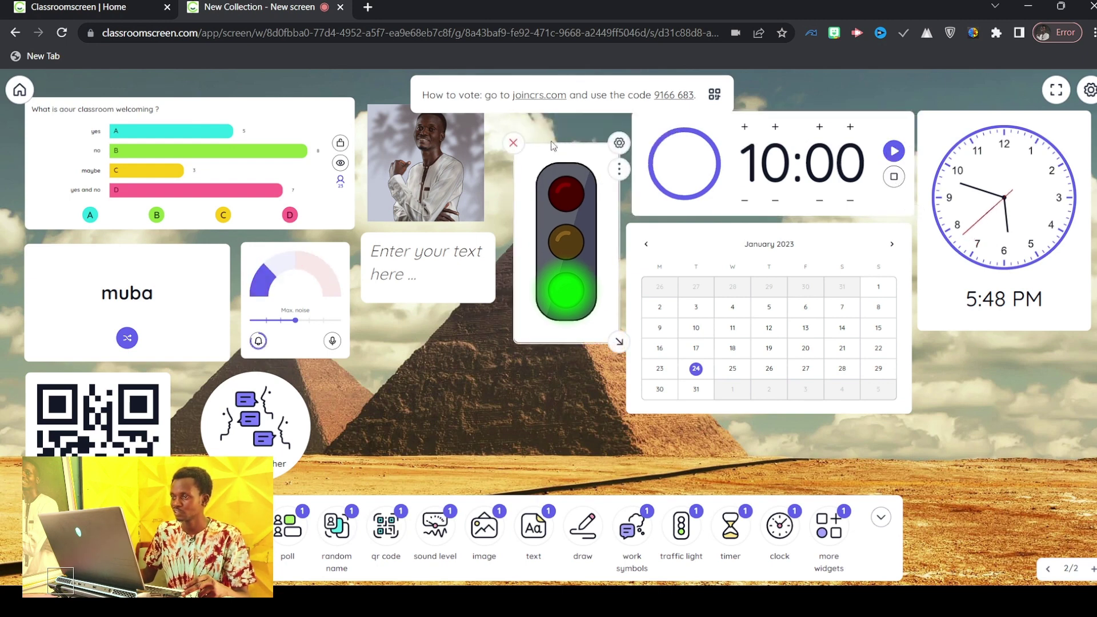
click(514, 144)
drag(418, 142, 998, 373)
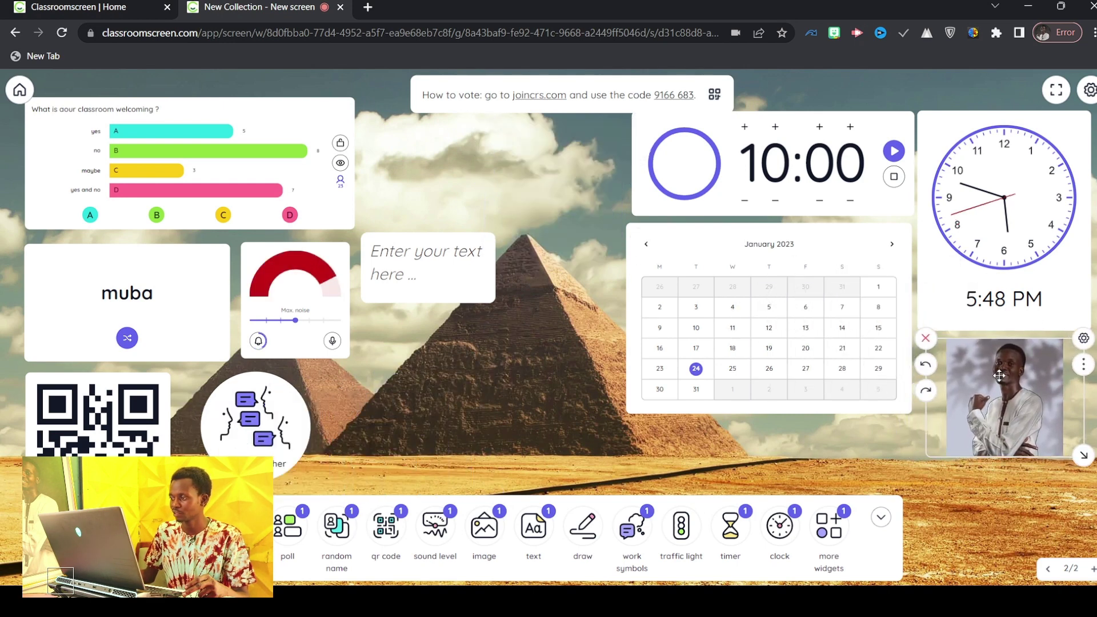
click(431, 260)
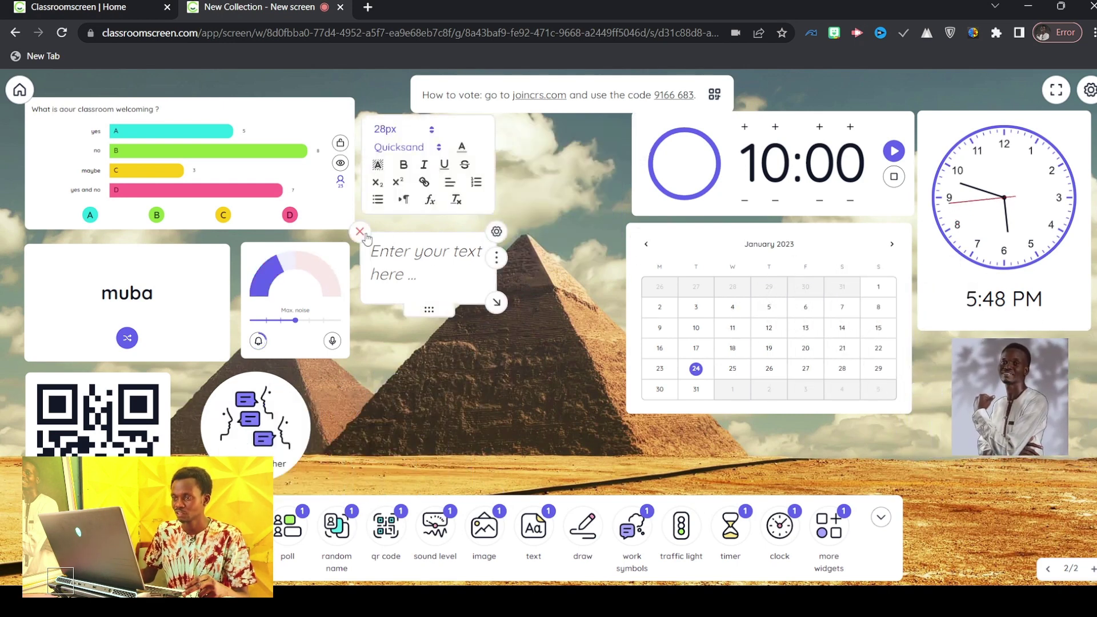
click(362, 235)
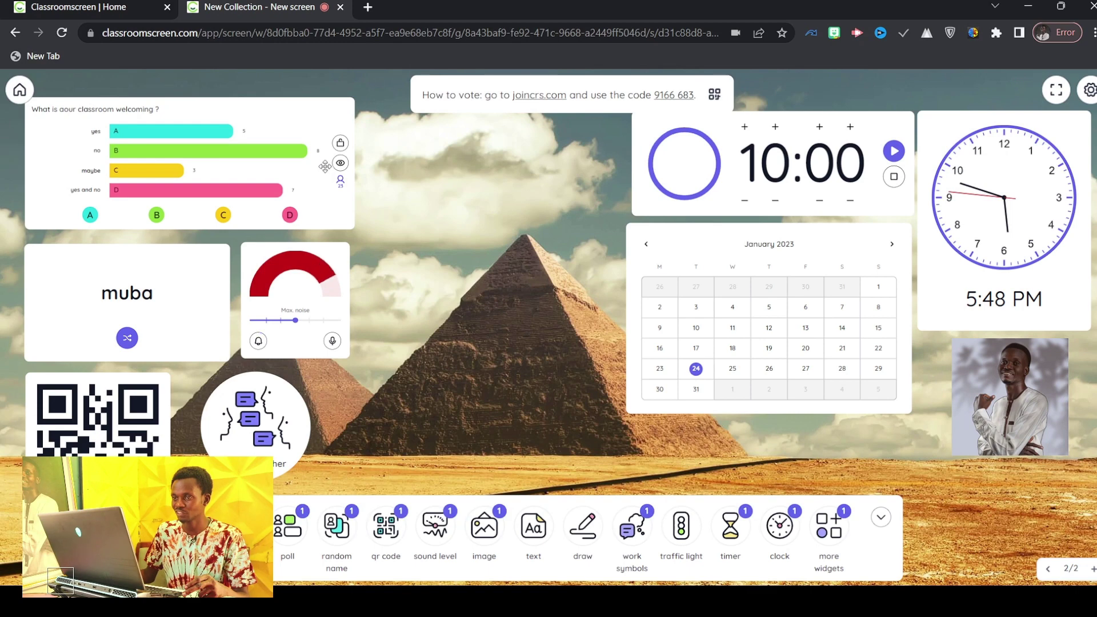
- Remove the poll and line up sound meter, name picker, QR code and work symbols at top-left
drag(38, 117, 50, 138)
click(36, 117)
drag(295, 274, 88, 112)
drag(222, 348, 312, 203)
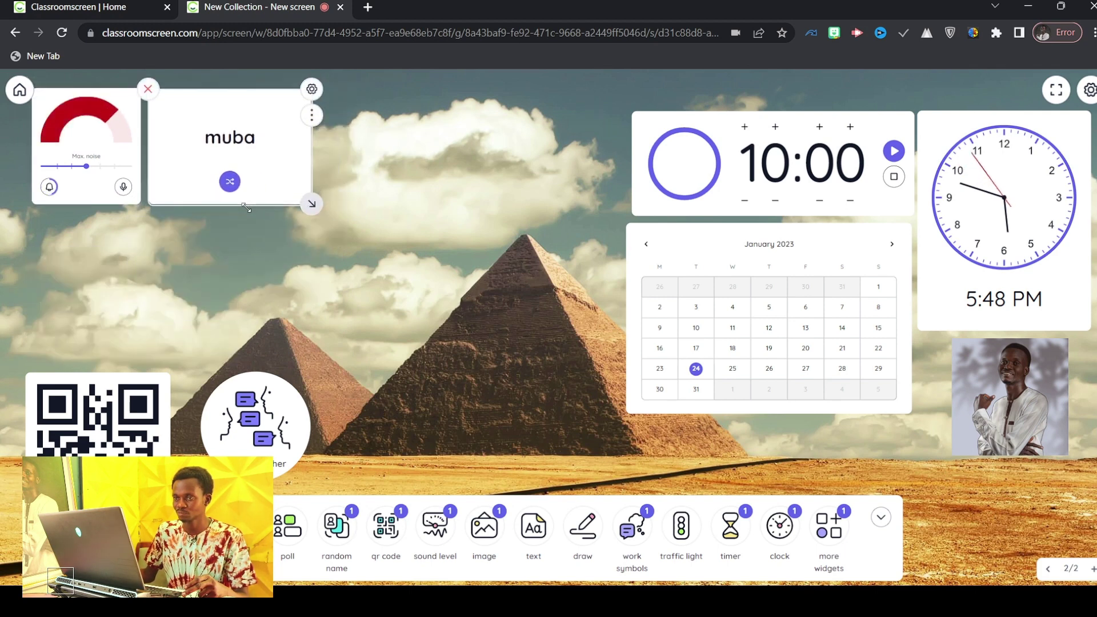
drag(84, 448, 88, 293)
drag(275, 420, 97, 423)
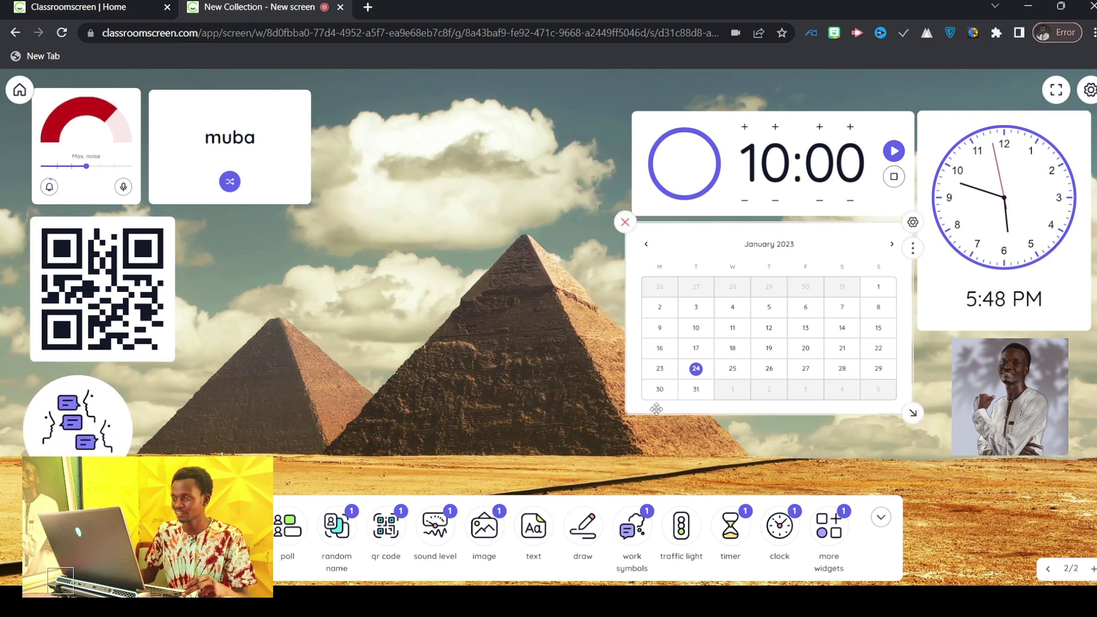
- Remove the portrait photo, shrink the calendar under the clock, and raise the timer slightly
drag(913, 412, 837, 361)
drag(1036, 394, 502, 178)
click(399, 123)
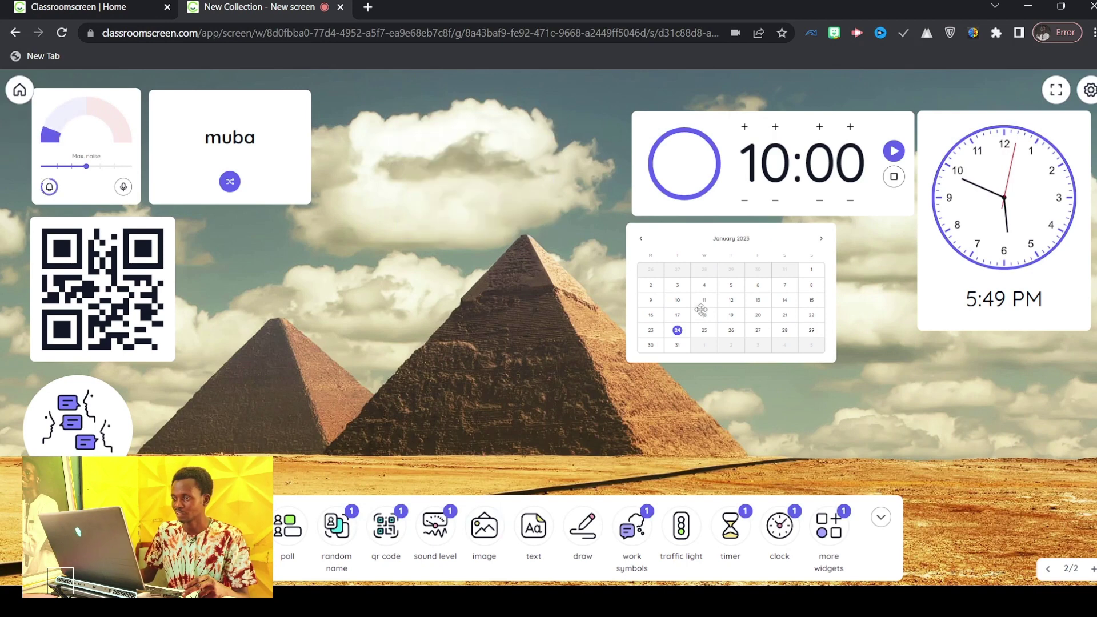
drag(694, 239, 953, 356)
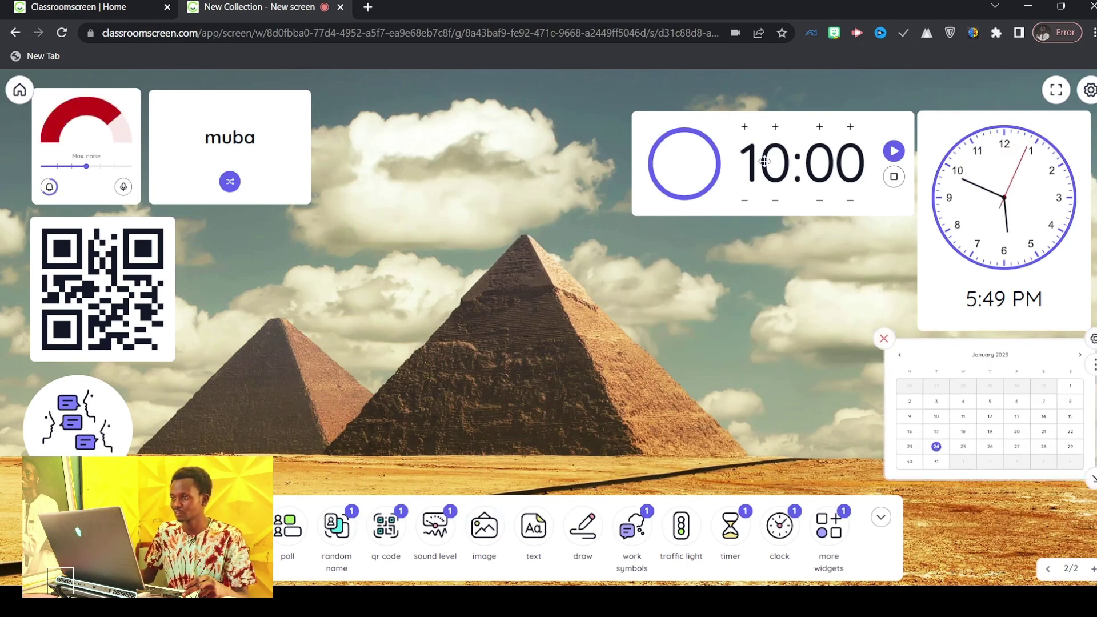
drag(869, 125, 869, 102)
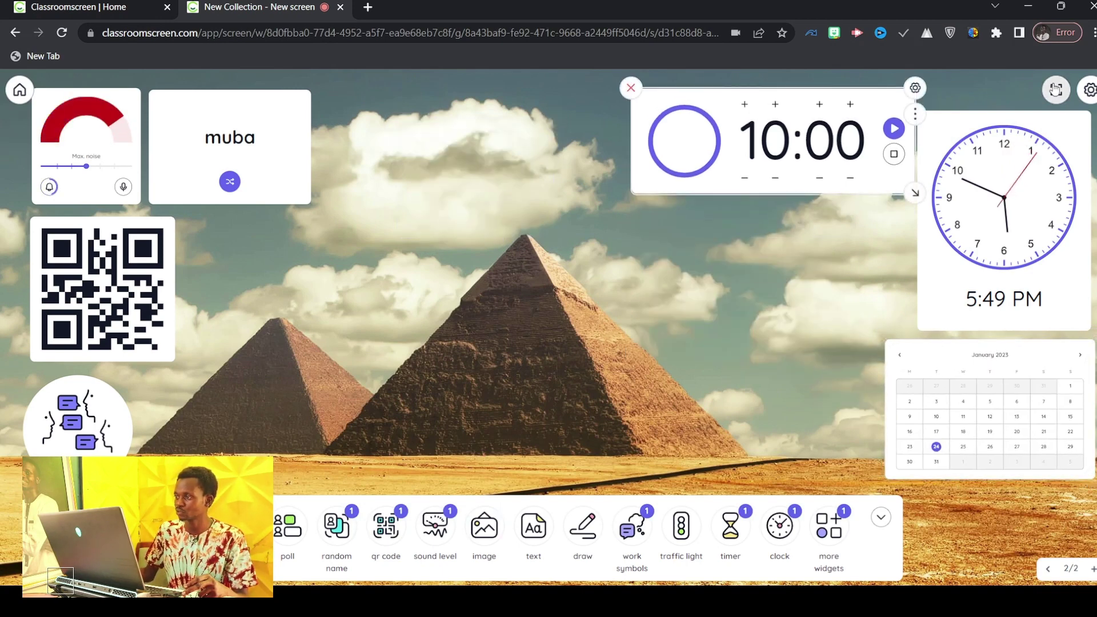
- Present the seven-widget pyramids board fullscreen, raise the calendar slightly, hide the toolbar, then exit fullscreen
click(1056, 89)
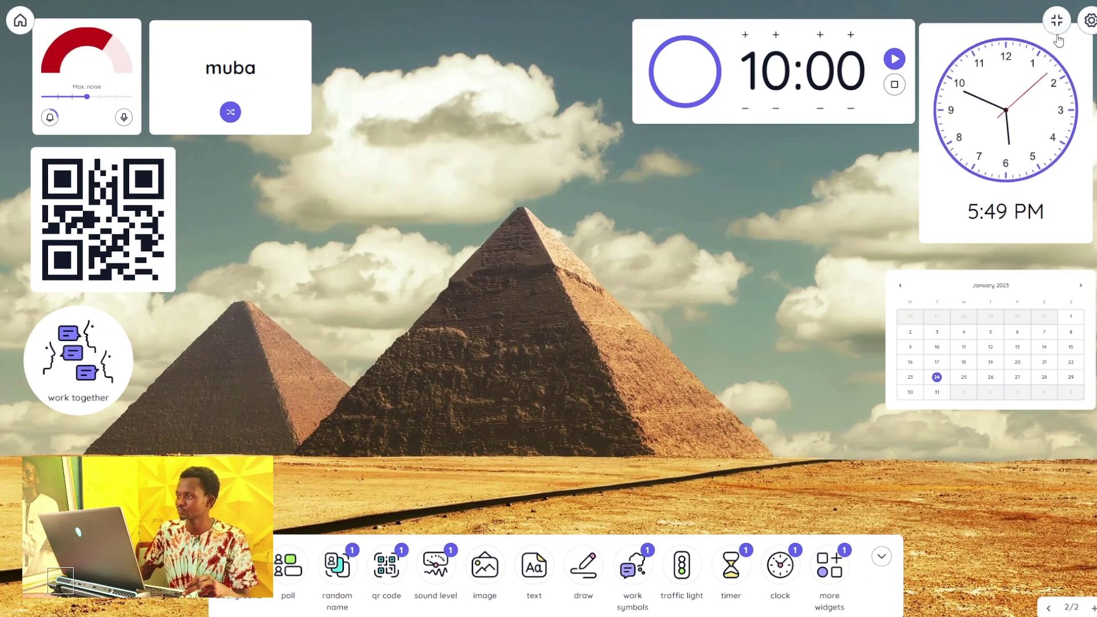
drag(1051, 285, 1050, 264)
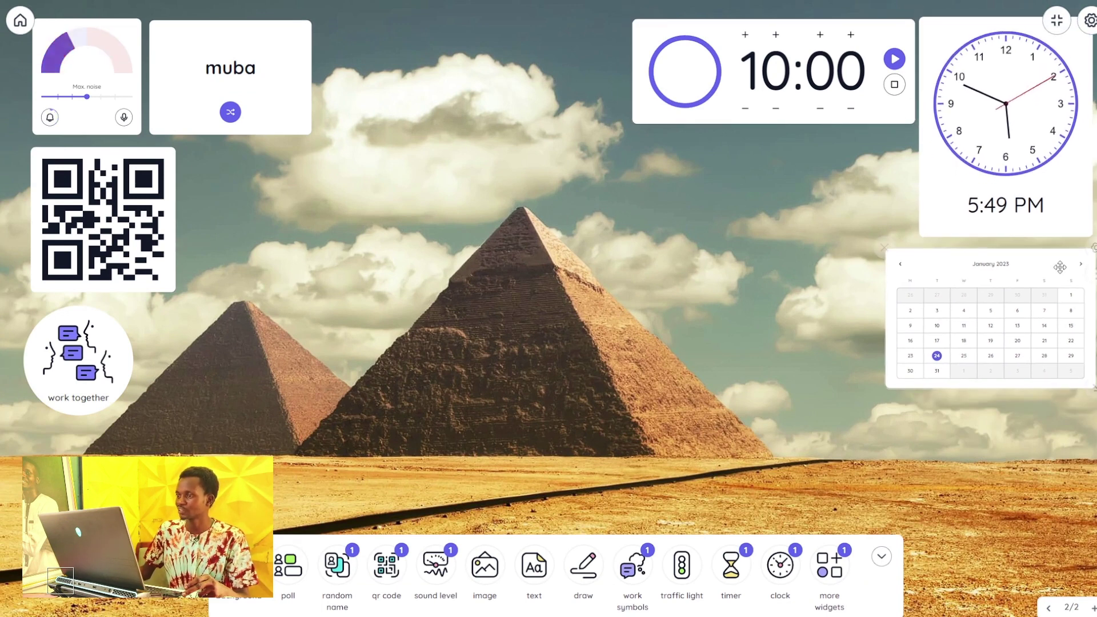
click(638, 273)
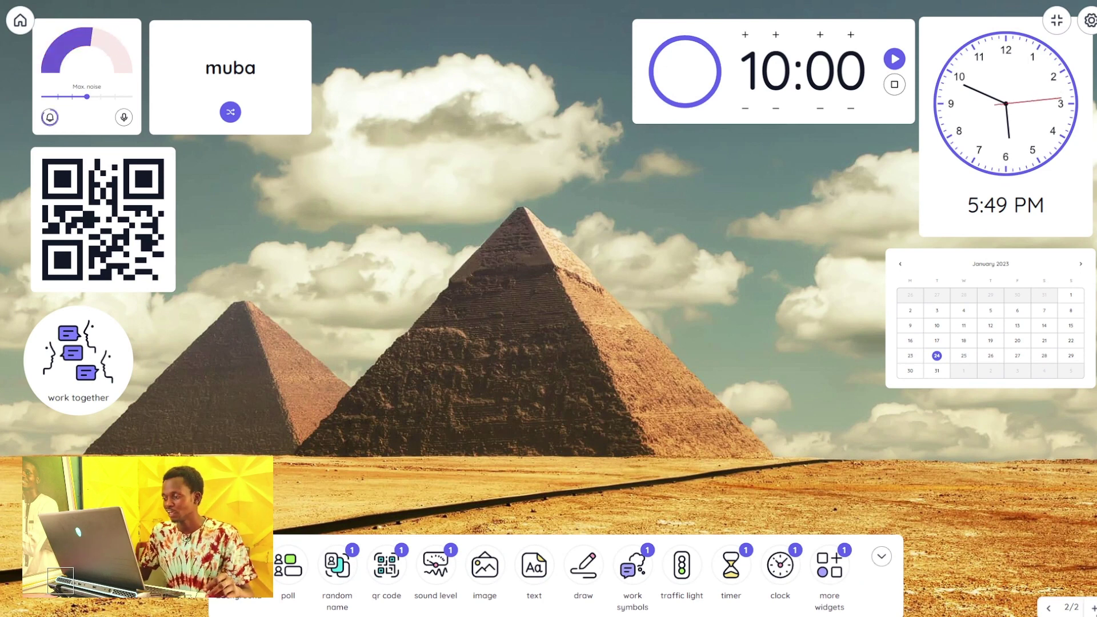
click(882, 557)
click(1057, 22)
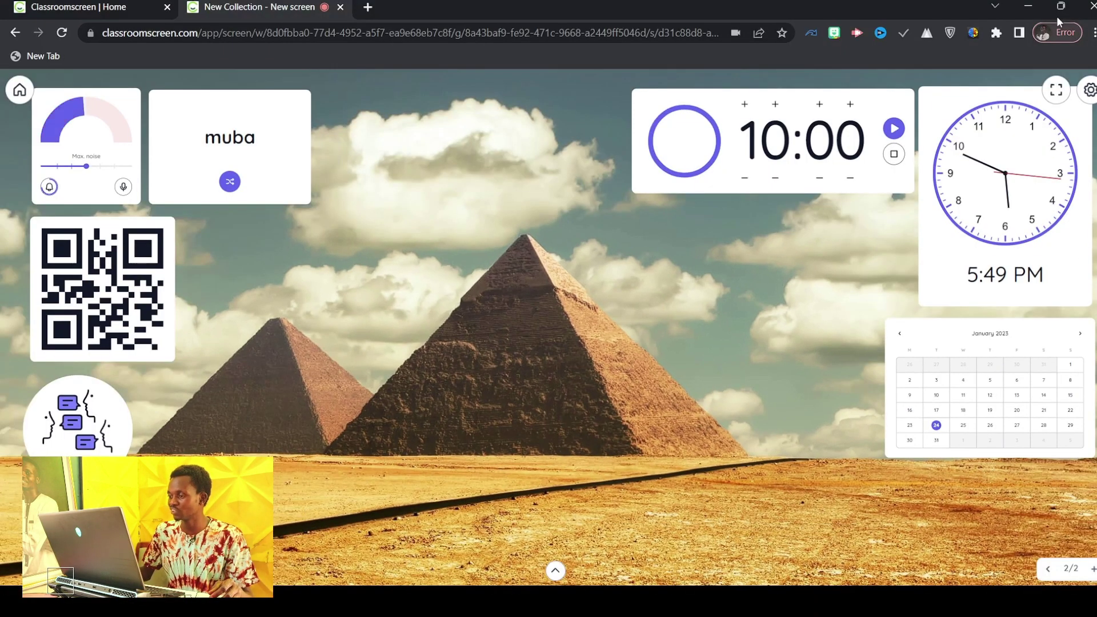